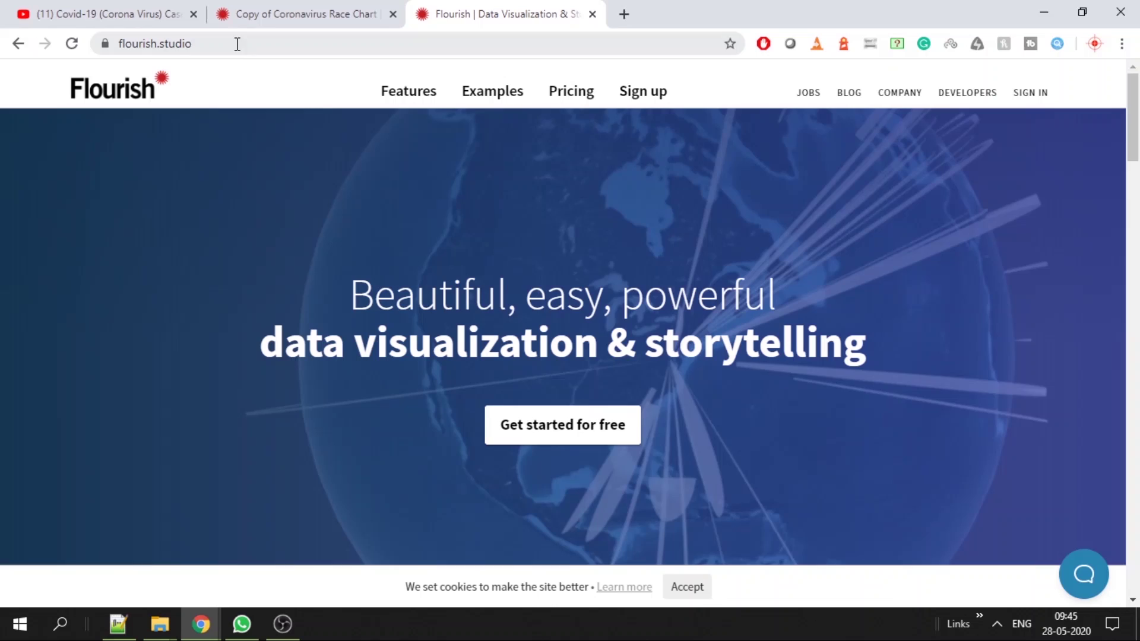
Duplicate the Coronavirus Race Chart and browse its Data sheet of flag URLs and daily counts
{"action": "left_click", "coordinate": [332, 8]}
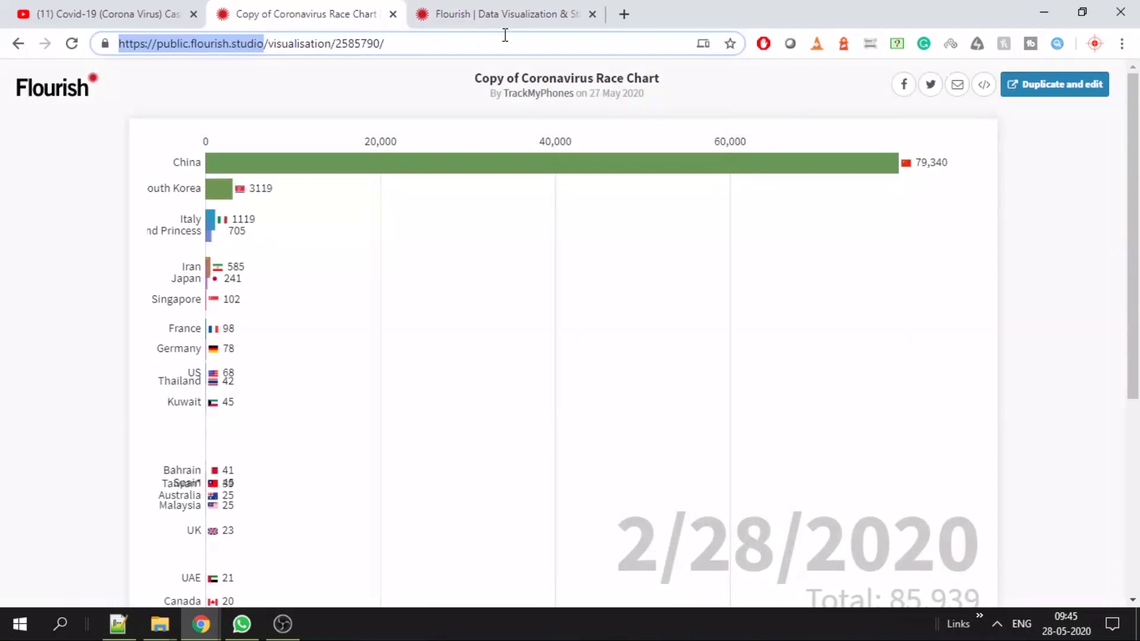
{"action": "left_click", "coordinate": [1066, 89]}
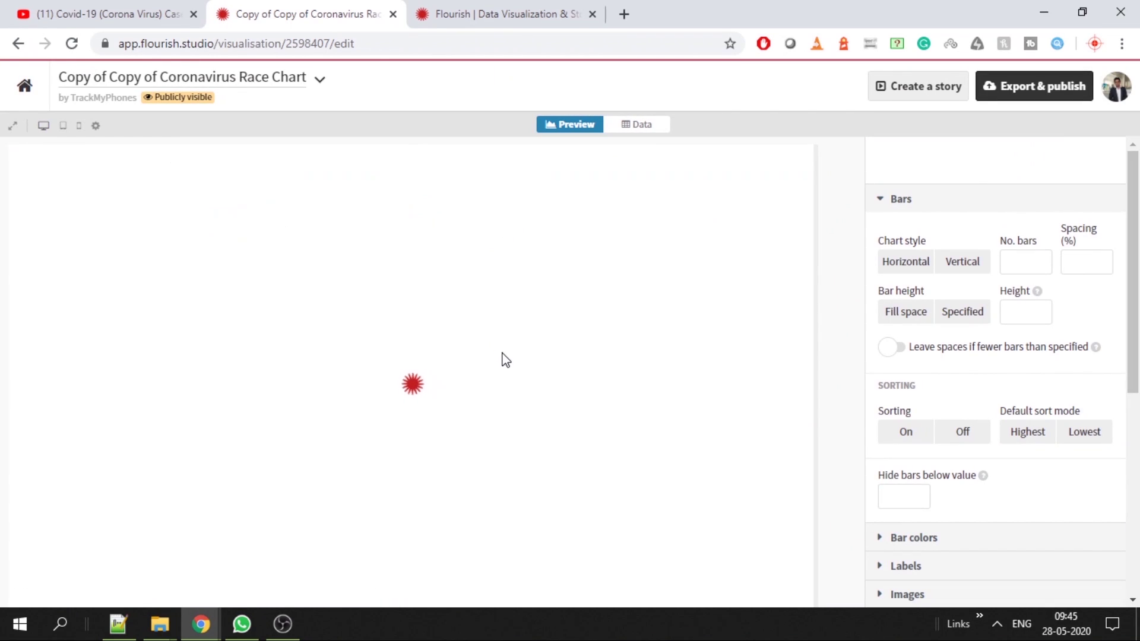
{"action": "left_click", "coordinate": [639, 129]}
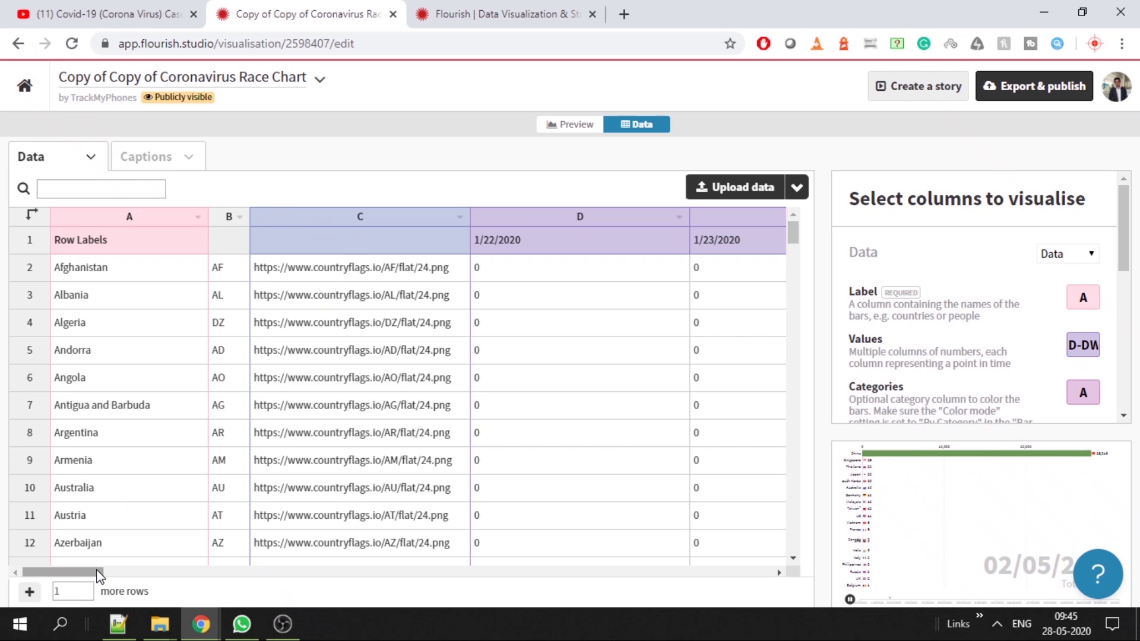
{"action": "left_click_drag", "start_coordinate": [66, 572], "coordinate": [102, 567]}
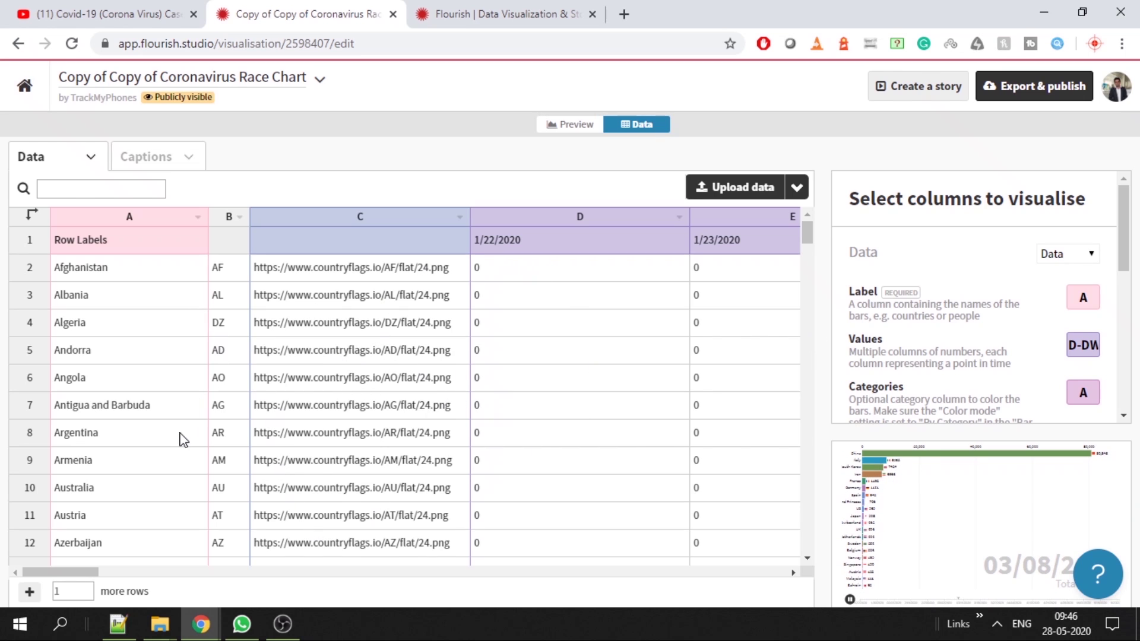
Go to Kaggle's Datasets listing in a new browser tab
{"action": "left_click", "coordinate": [623, 12]}
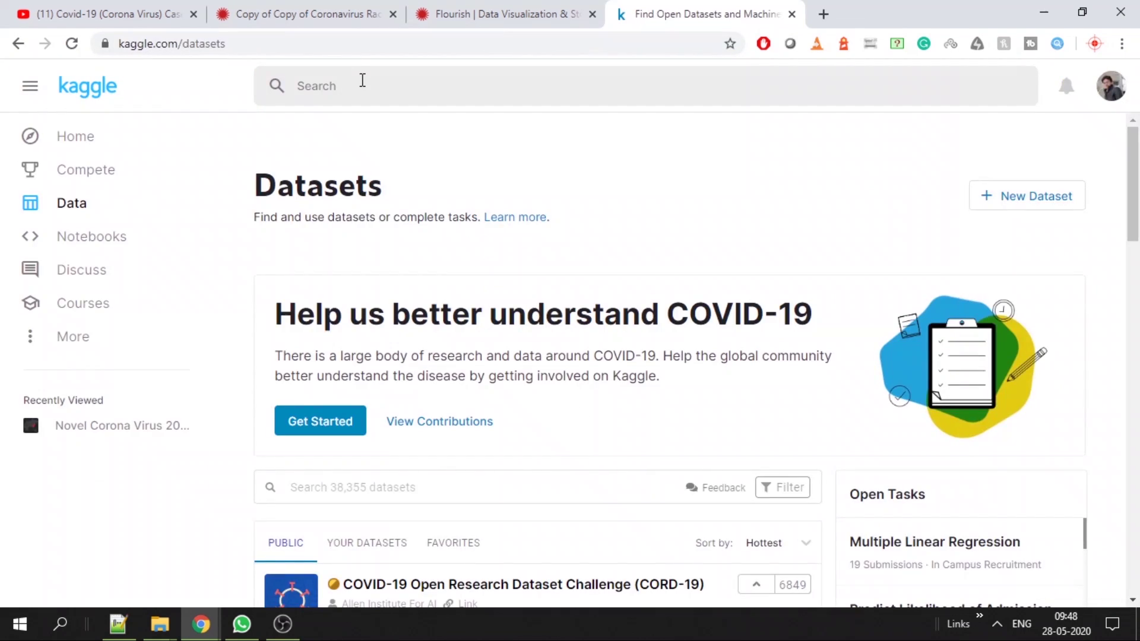
{"action": "left_click", "coordinate": [362, 83]}
{"action": "left_click", "coordinate": [361, 153]}
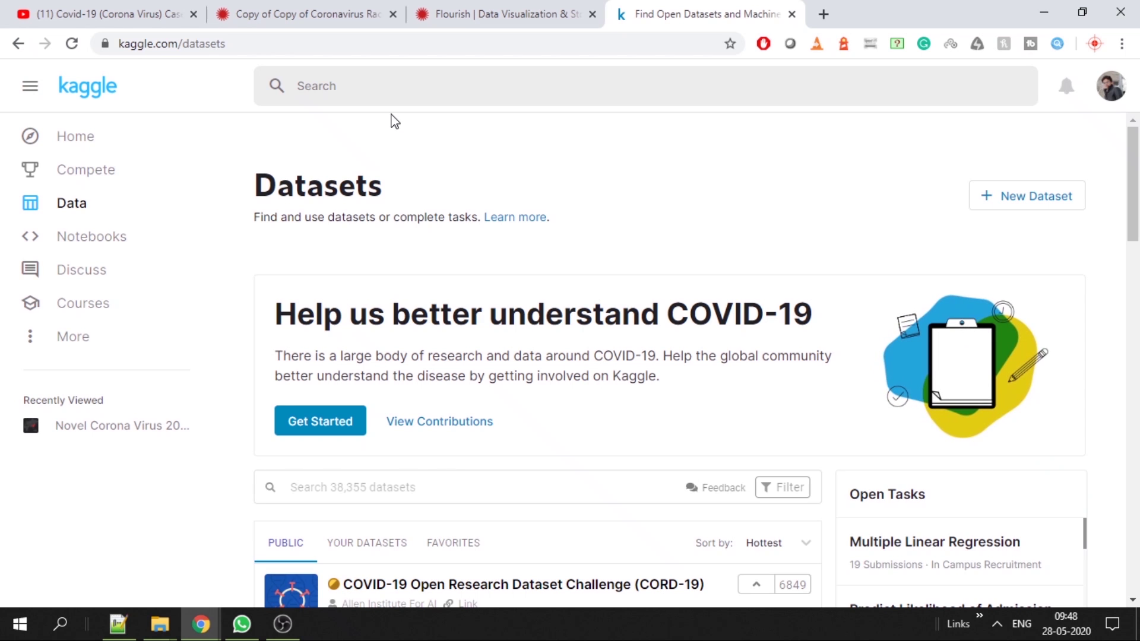
{"action": "left_click", "coordinate": [372, 81]}
{"action": "left_click", "coordinate": [22, 86]}
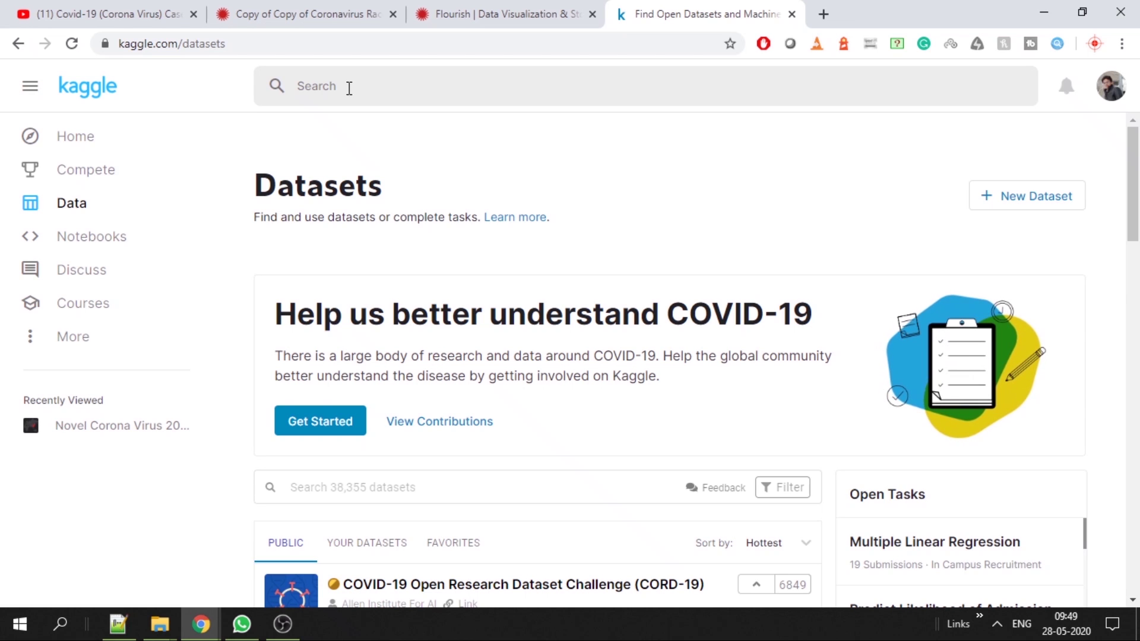
Load the Novel Corona Virus 2019 Dataset page from its pasted URL
{"action": "left_click", "coordinate": [315, 45]}
{"action": "left_click", "coordinate": [342, 118]}
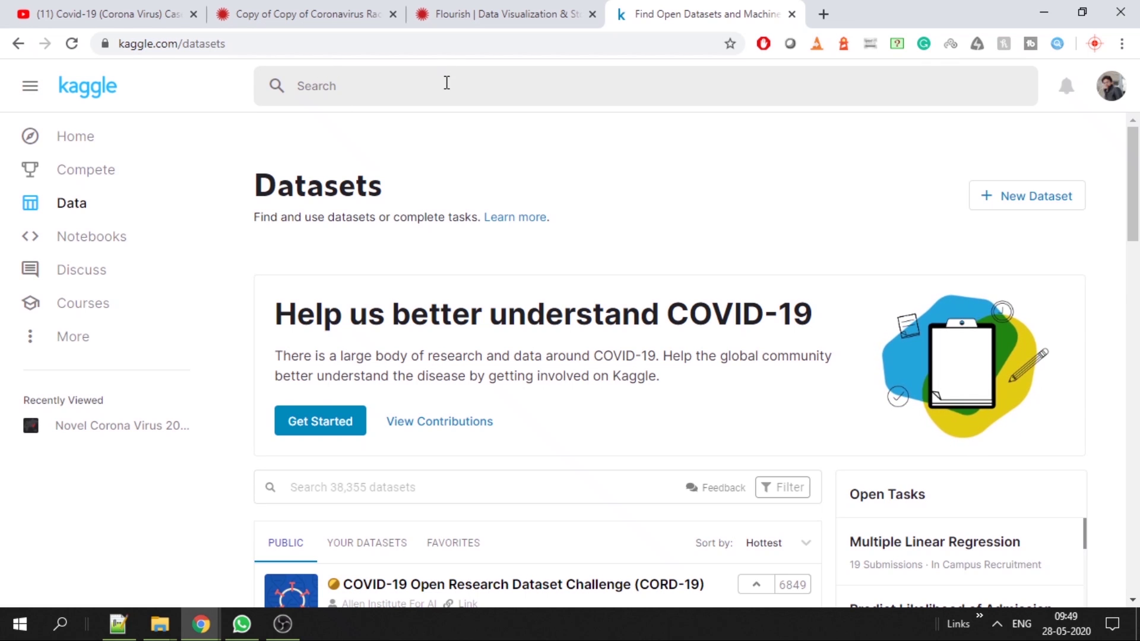
{"action": "left_click", "coordinate": [389, 41]}
{"action": "key", "text": "ctrl+a"}
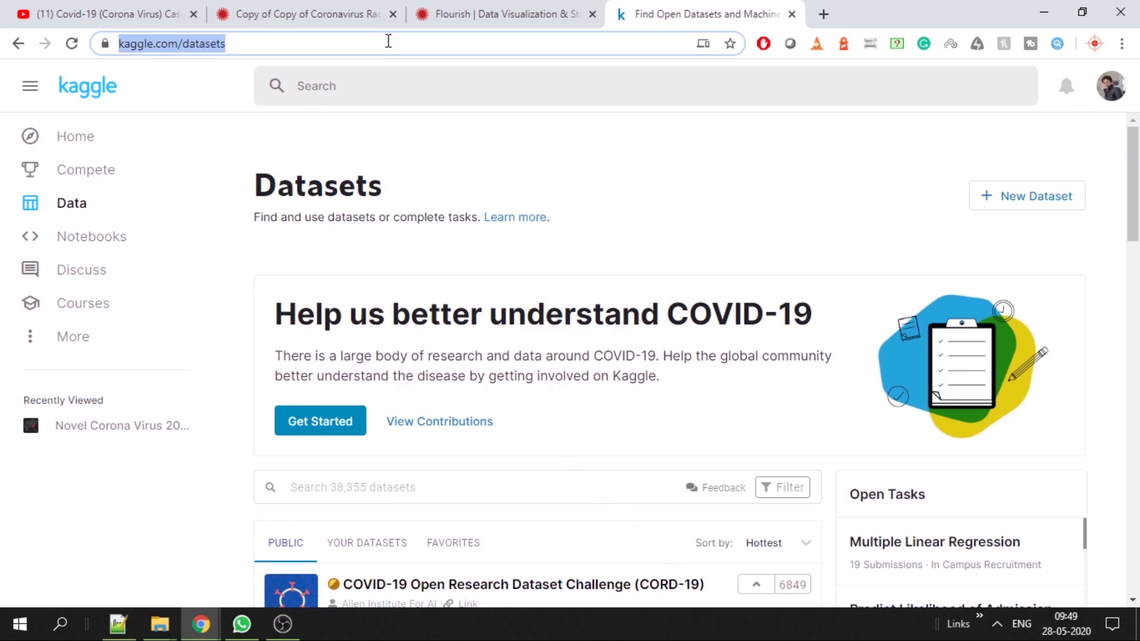
{"action": "type", "text": "kaggle.com/sudalairajkumar/novel-corona-virus-2019-dataset/kernels"}
{"action": "key", "text": "Return"}
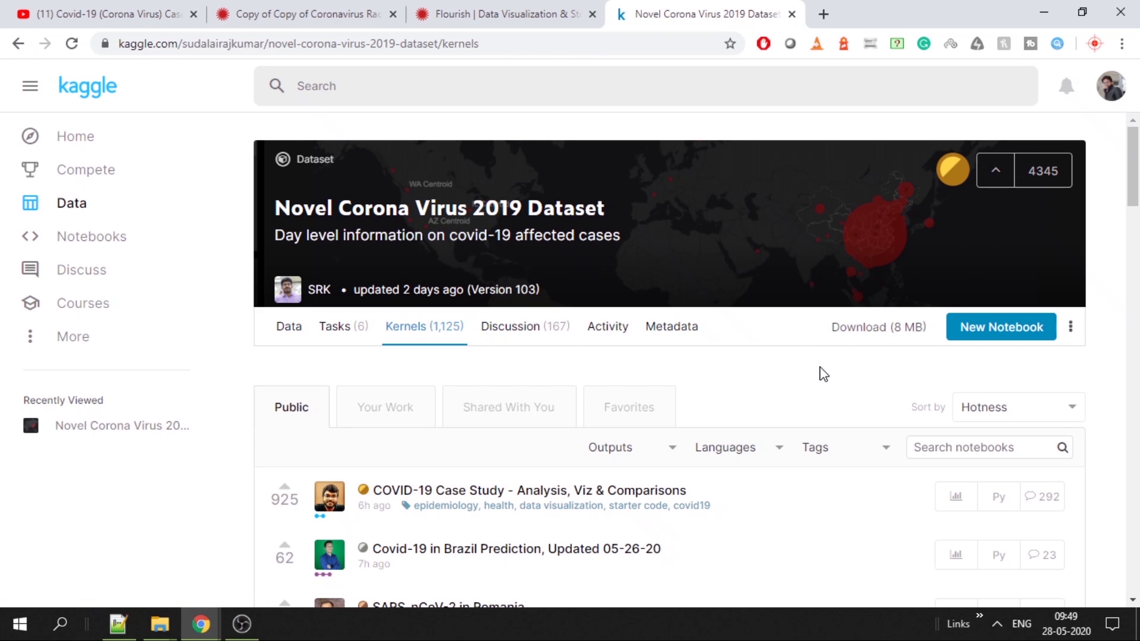
Look through the dataset's Kernels and its main page file listing
{"action": "scroll", "coordinate": [820, 374], "scroll_direction": "down", "scroll_amount": 10}
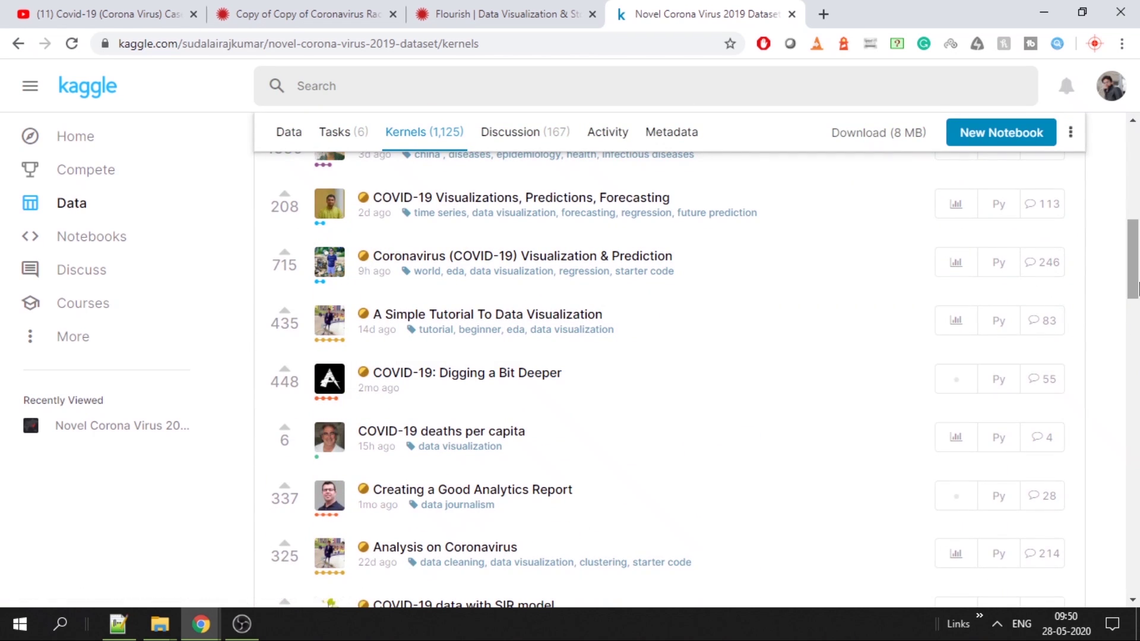
{"action": "scroll", "coordinate": [1134, 332], "scroll_direction": "down", "scroll_amount": 20}
{"action": "key", "text": "alt+Left"}
{"action": "scroll", "coordinate": [471, 466], "scroll_direction": "down", "scroll_amount": 9}
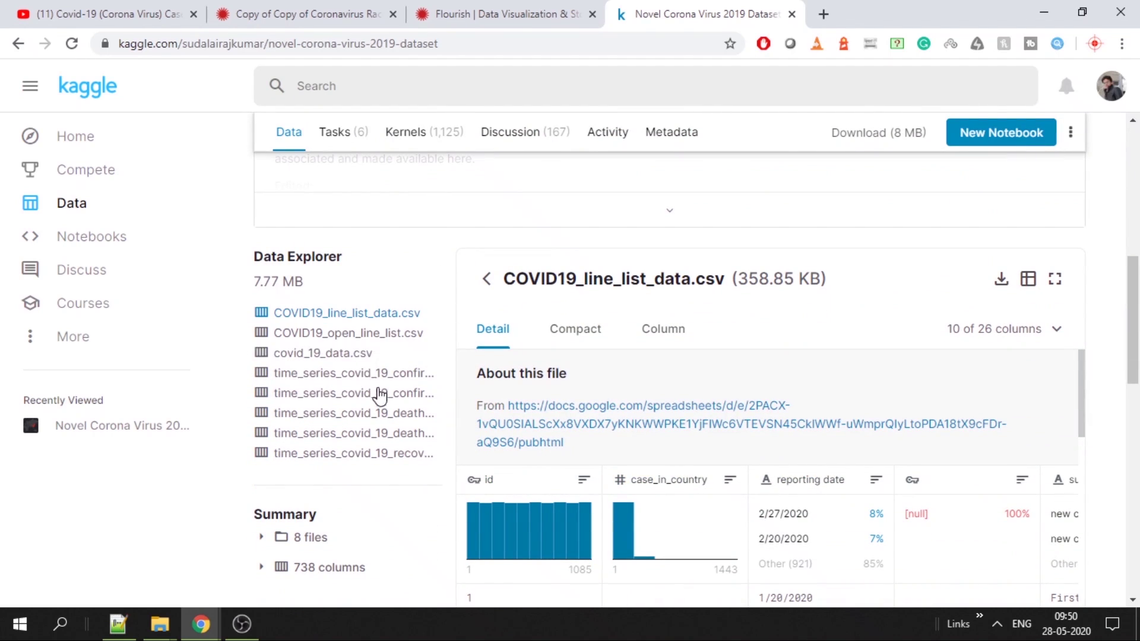
{"action": "scroll", "coordinate": [403, 460], "scroll_direction": "down", "scroll_amount": 2}
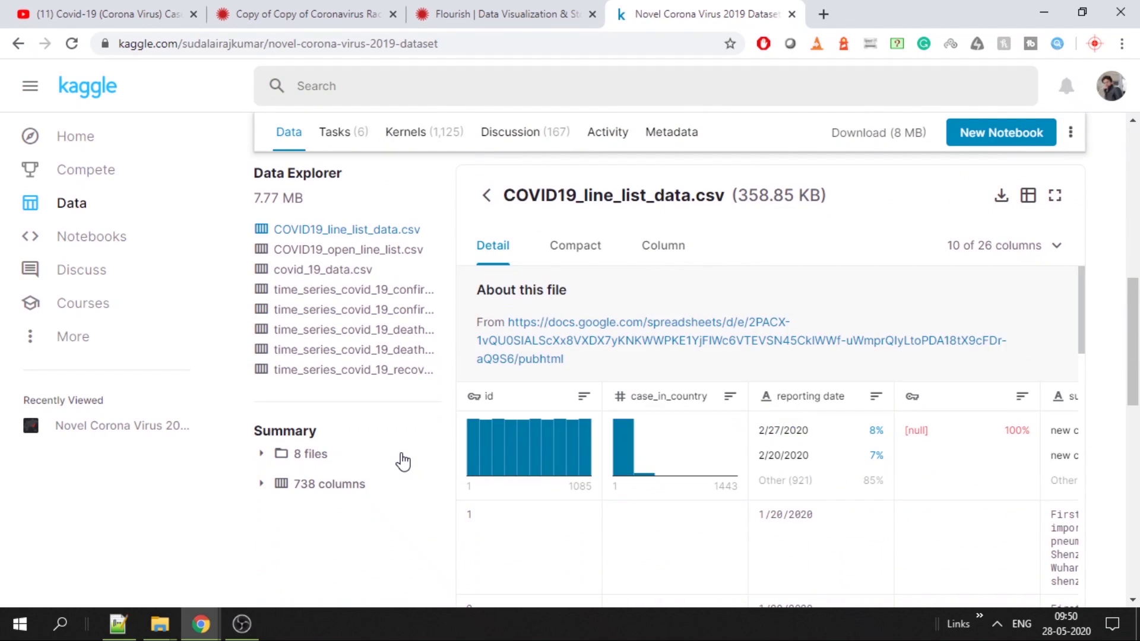
{"action": "scroll", "coordinate": [722, 466], "scroll_direction": "down", "scroll_amount": 5}
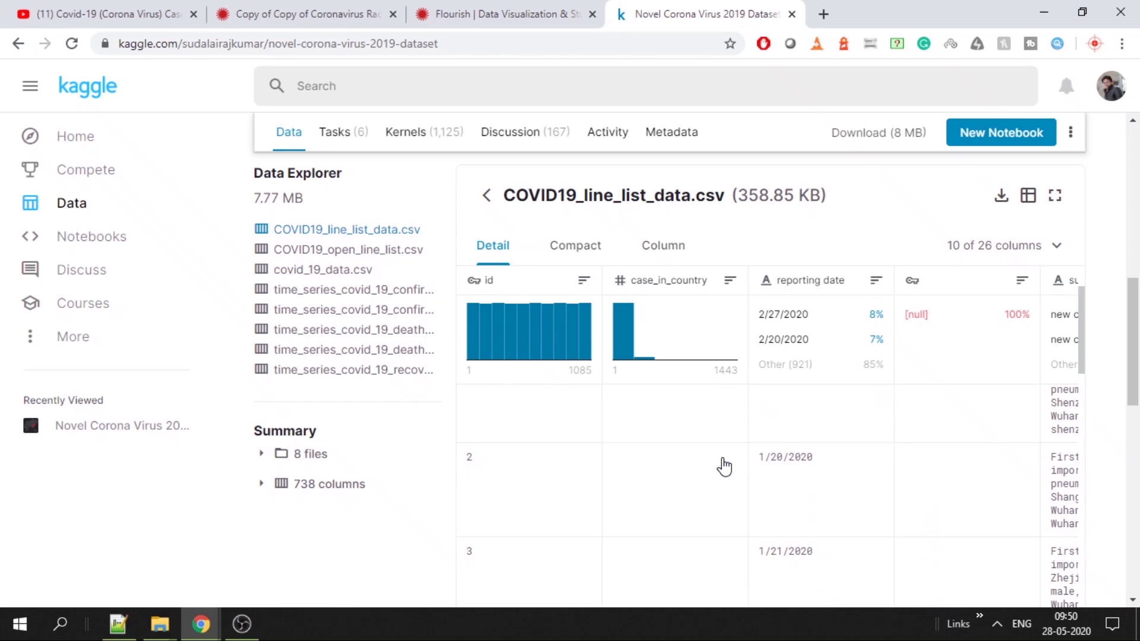
{"action": "scroll", "coordinate": [847, 448], "scroll_direction": "up", "scroll_amount": 8}
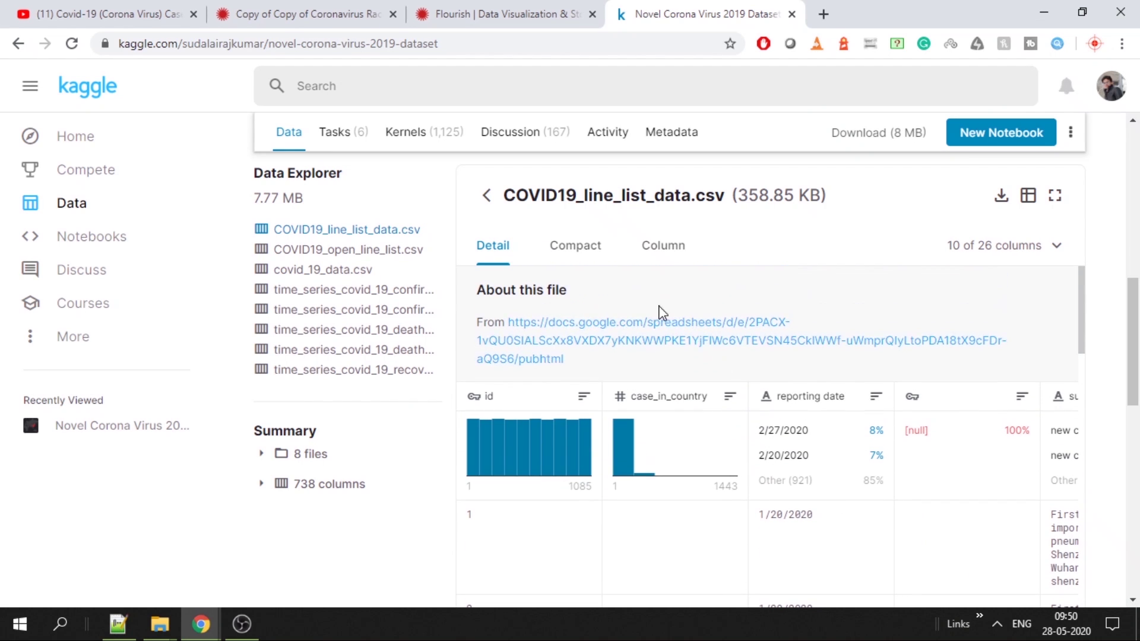
Check a file's per-column statistics, then download the whole 8 MB dataset
{"action": "left_click", "coordinate": [663, 246]}
{"action": "left_click", "coordinate": [493, 245]}
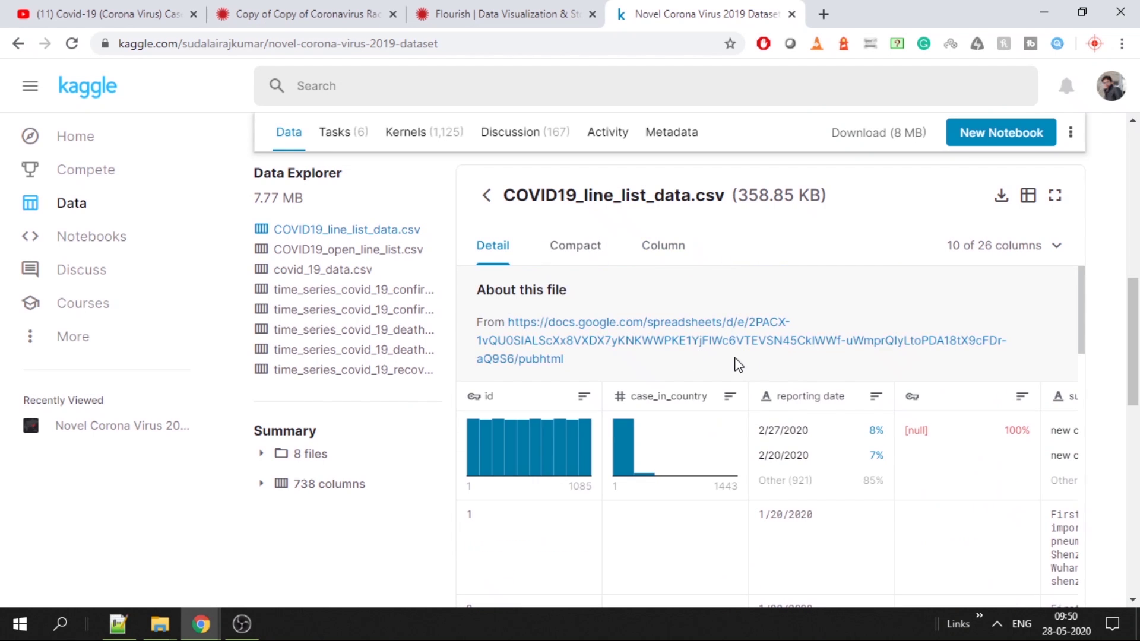
{"action": "scroll", "coordinate": [423, 437], "scroll_direction": "up", "scroll_amount": 2}
{"action": "scroll", "coordinate": [423, 438], "scroll_direction": "up", "scroll_amount": 1}
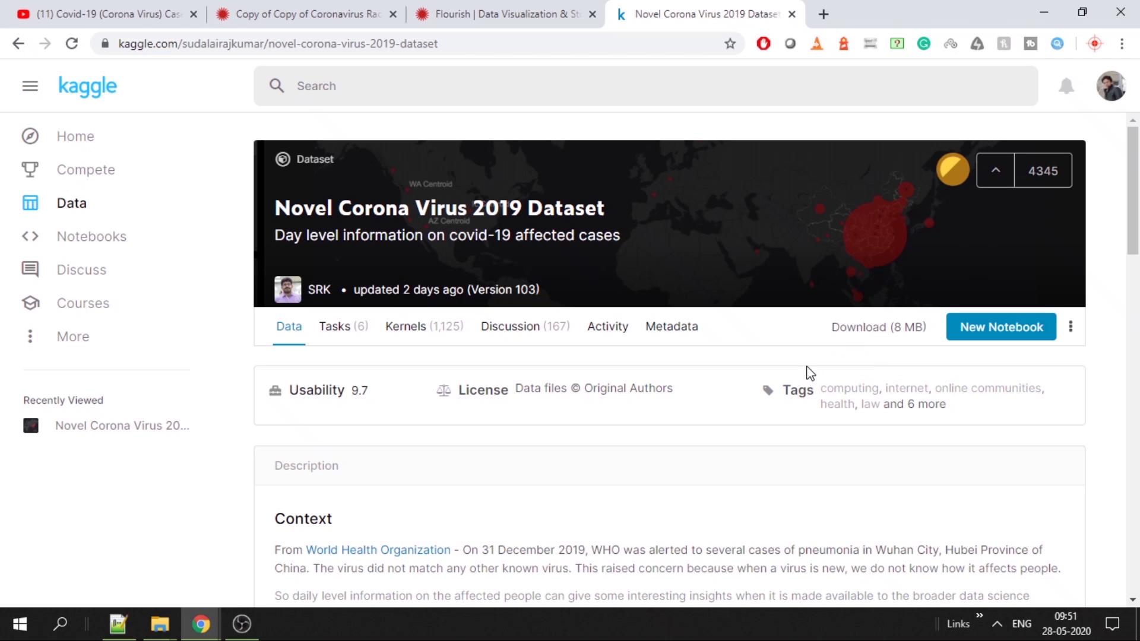
{"action": "left_click", "coordinate": [871, 337]}
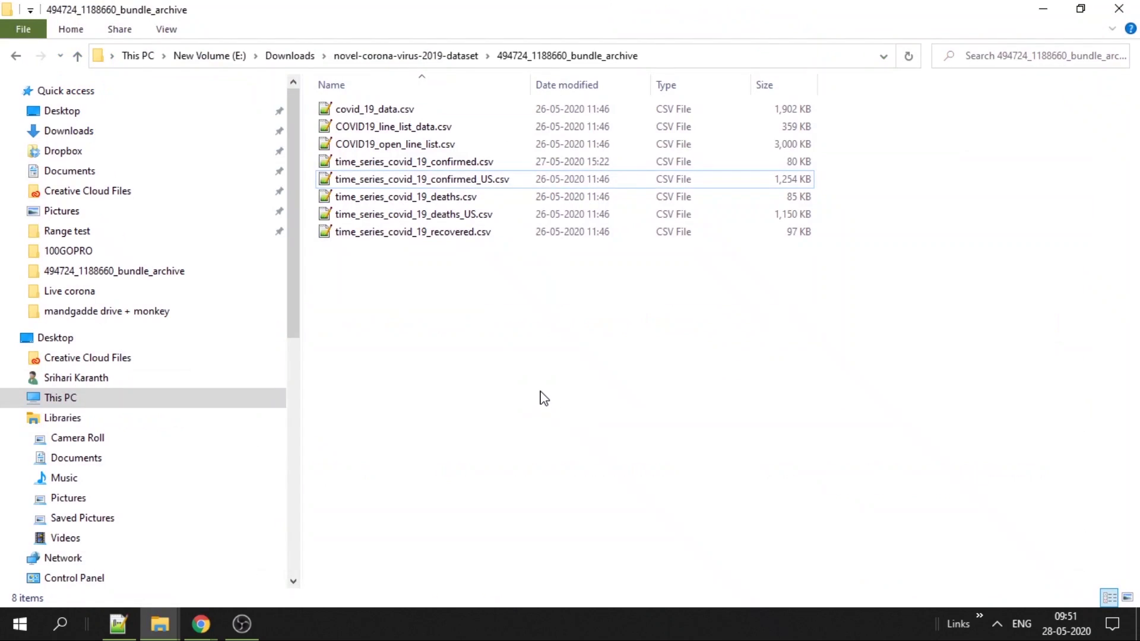
Pick time_series_covid_19_confirmed.csv from the extracted folder to view it in Notepad++
{"action": "left_click_drag", "start_coordinate": [540, 392], "coordinate": [280, 18]}
{"action": "left_click", "coordinate": [499, 416]}
{"action": "left_click", "coordinate": [432, 166]}
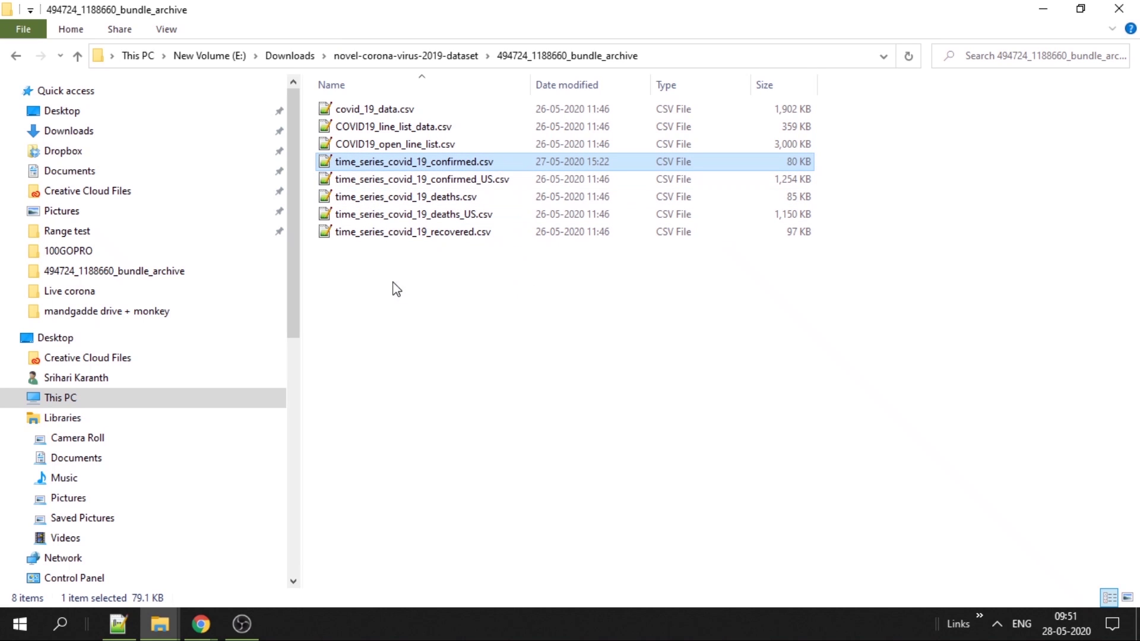
{"action": "left_click", "coordinate": [438, 197]}
{"action": "left_click", "coordinate": [460, 255]}
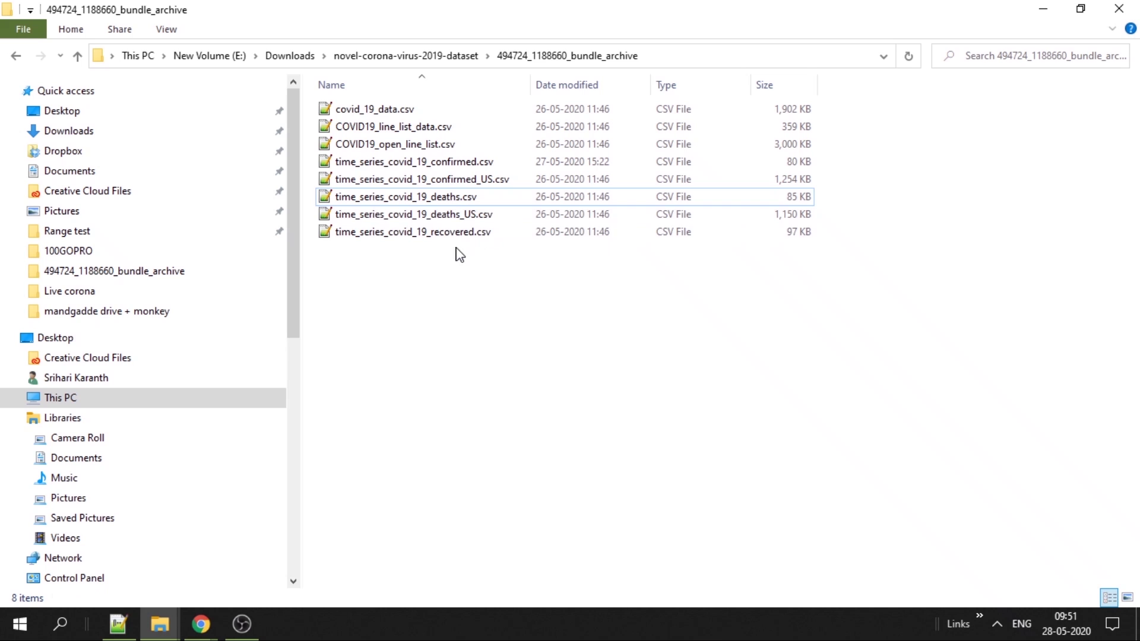
{"action": "left_click", "coordinate": [425, 168]}
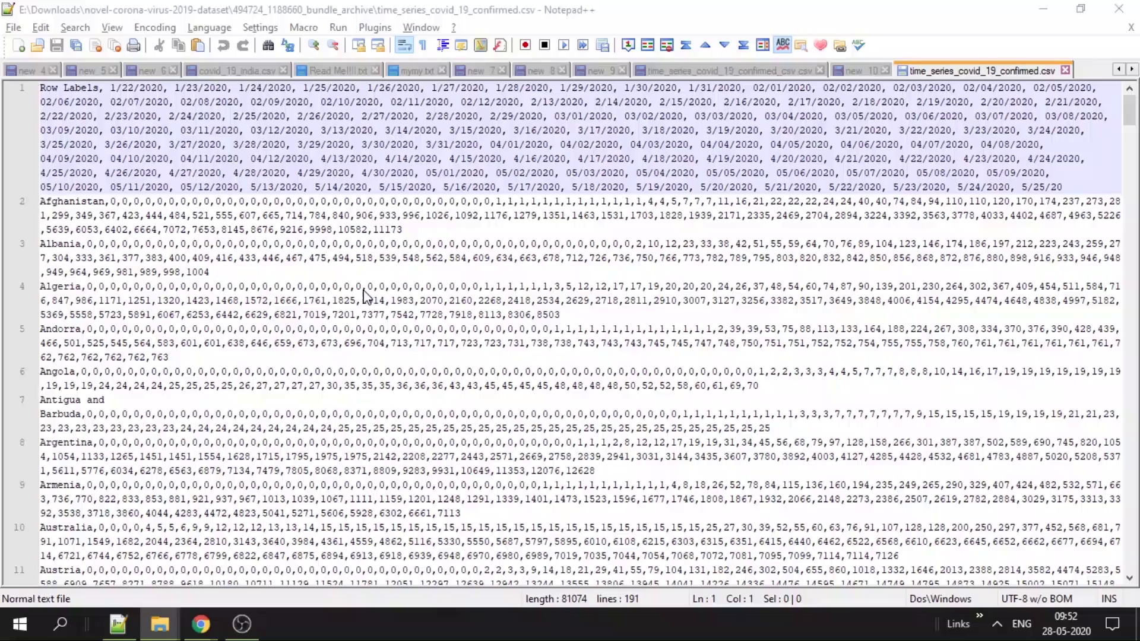
Open the confirmed-cases CSV in Excel and inspect the country and Australian state rows
{"action": "key", "text": "alt+F4"}
{"action": "left_click", "coordinate": [439, 158]}
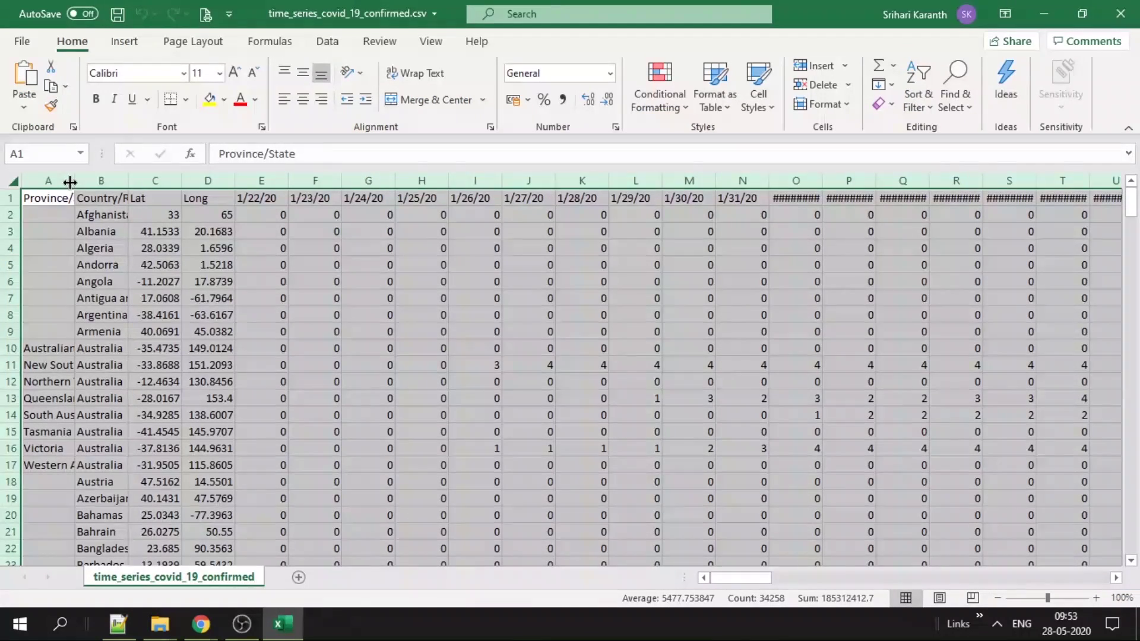
{"action": "left_click", "coordinate": [100, 254]}
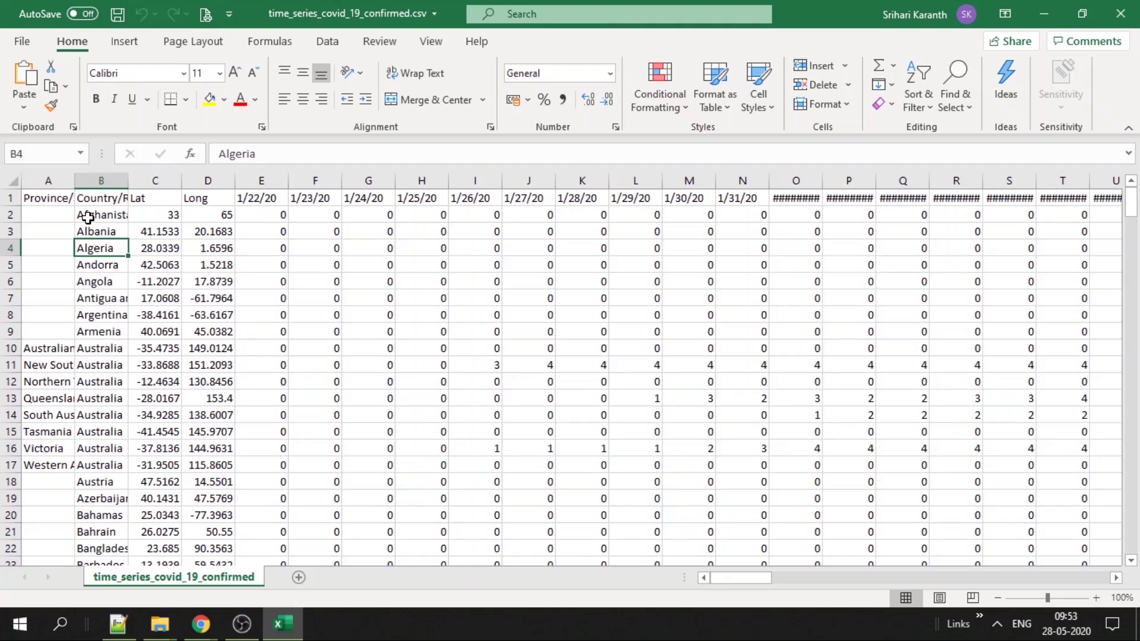
{"action": "left_click_drag", "start_coordinate": [88, 217], "coordinate": [90, 316]}
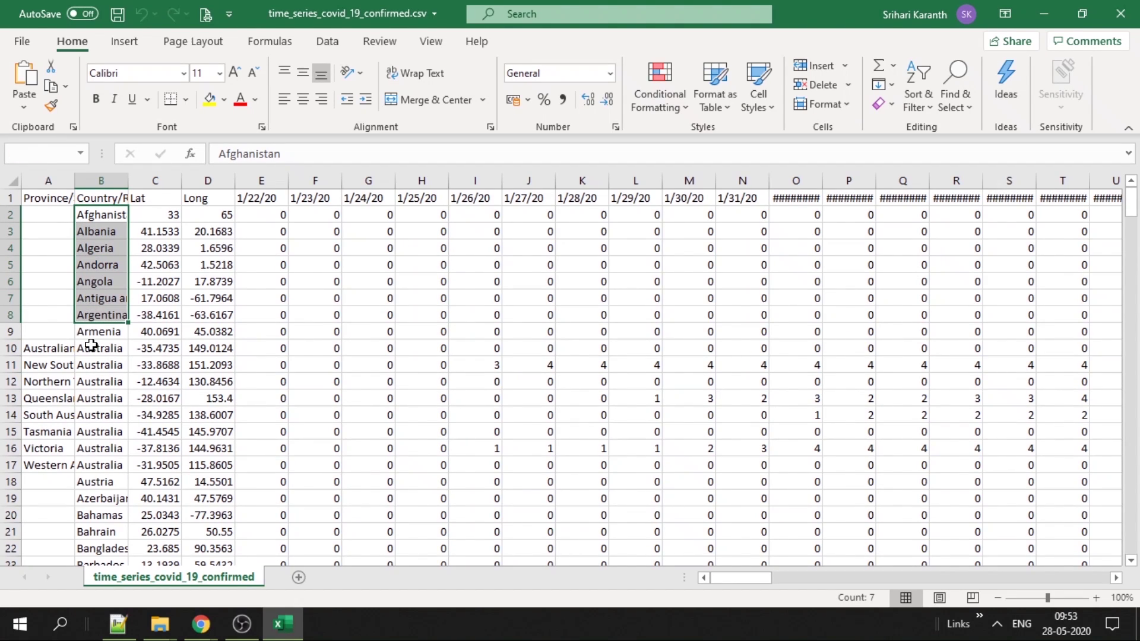
{"action": "left_click", "coordinate": [91, 348]}
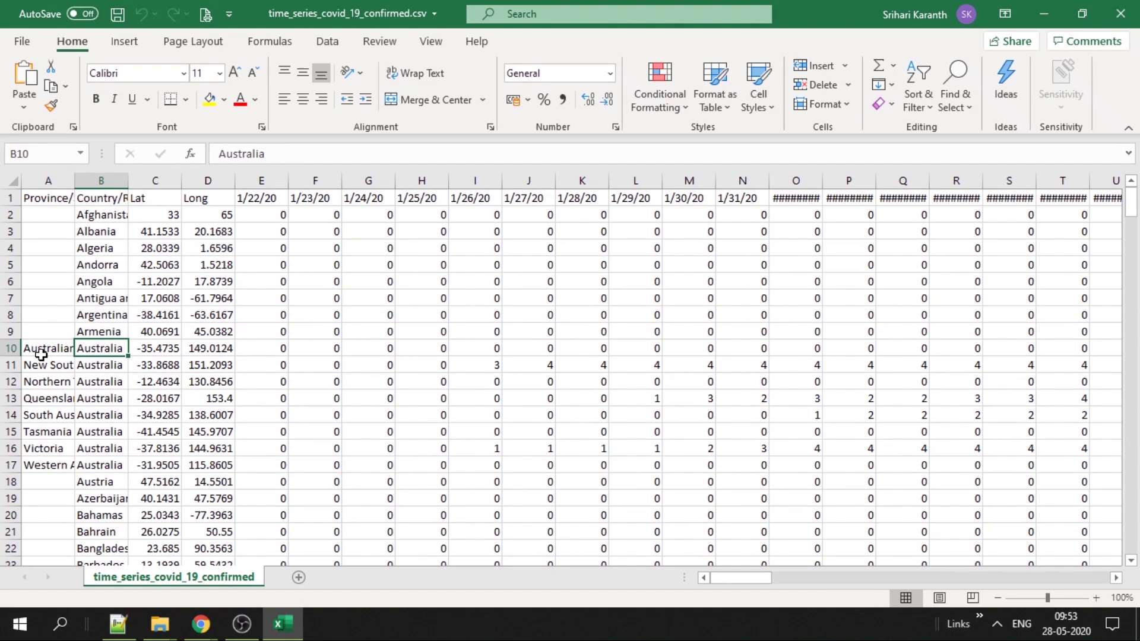
{"action": "left_click_drag", "start_coordinate": [95, 355], "coordinate": [35, 459]}
{"action": "left_click_drag", "start_coordinate": [95, 351], "coordinate": [98, 451]}
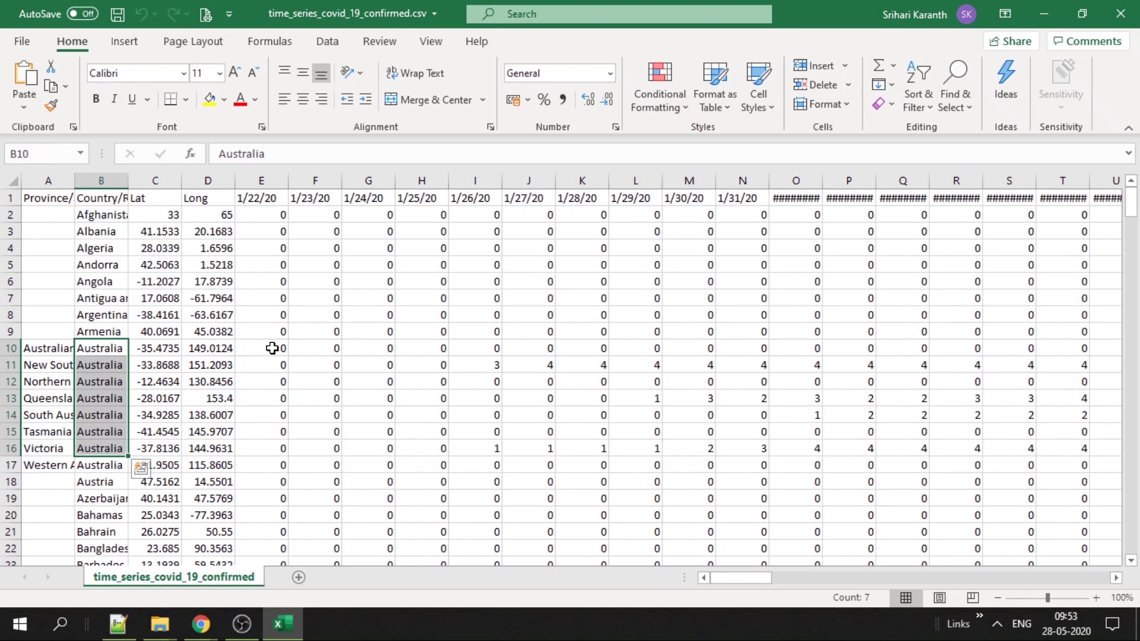
{"action": "left_click_drag", "start_coordinate": [711, 584], "coordinate": [712, 585]}
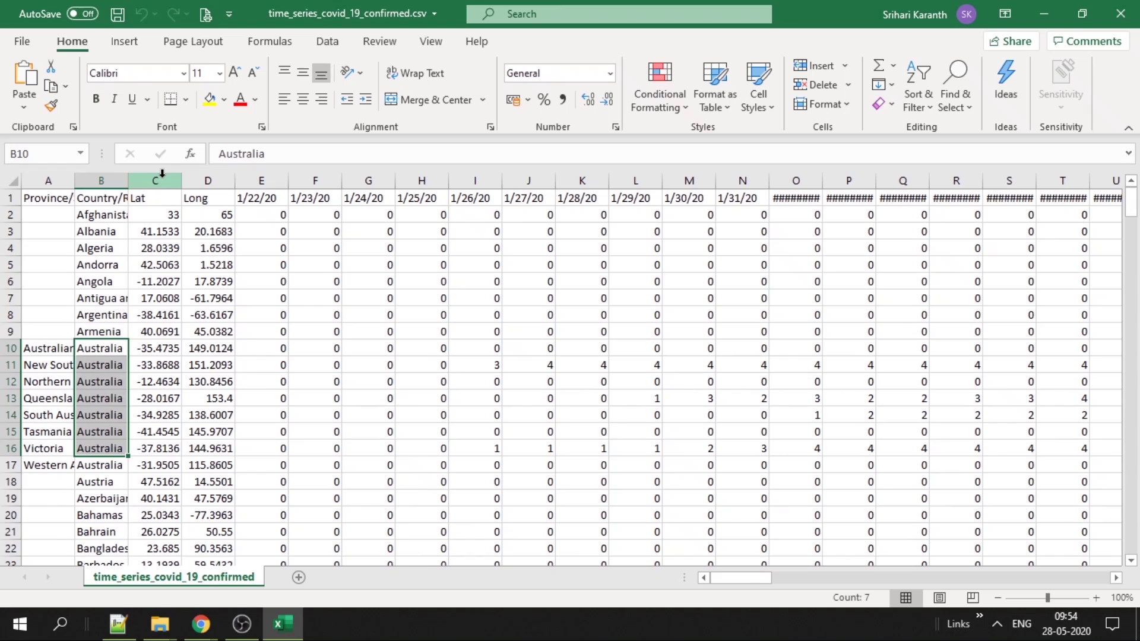
Delete the Lat and Long columns, autofit the columns, and return to C1
{"action": "left_click_drag", "start_coordinate": [160, 179], "coordinate": [203, 181]}
{"action": "right_click", "coordinate": [230, 283]}
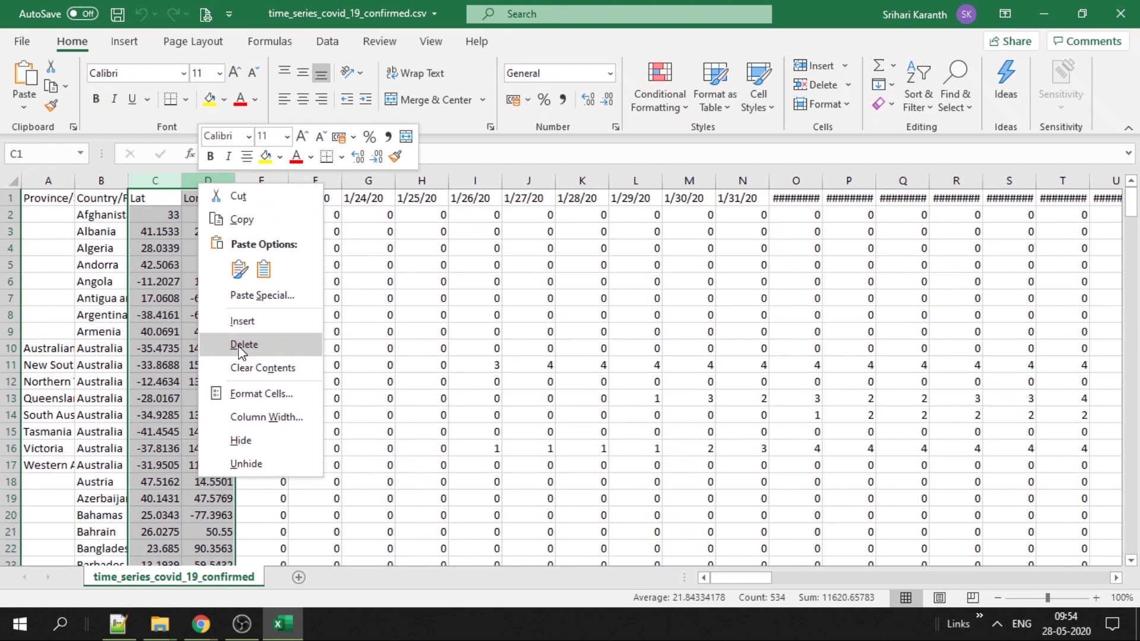
{"action": "left_click", "coordinate": [232, 367]}
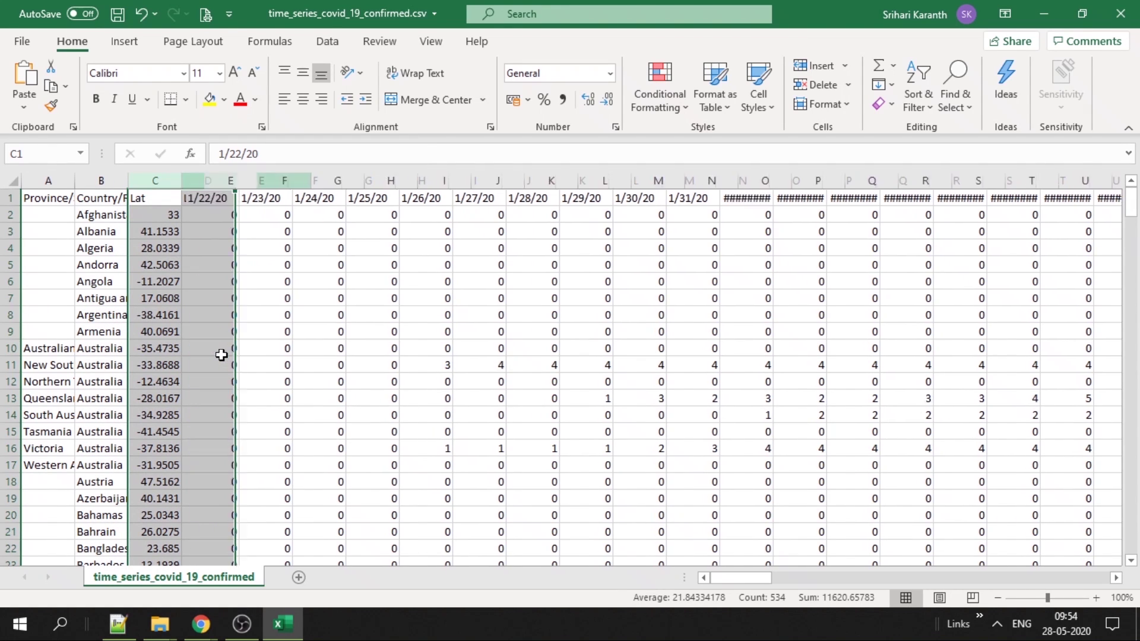
{"action": "double_click", "coordinate": [182, 181]}
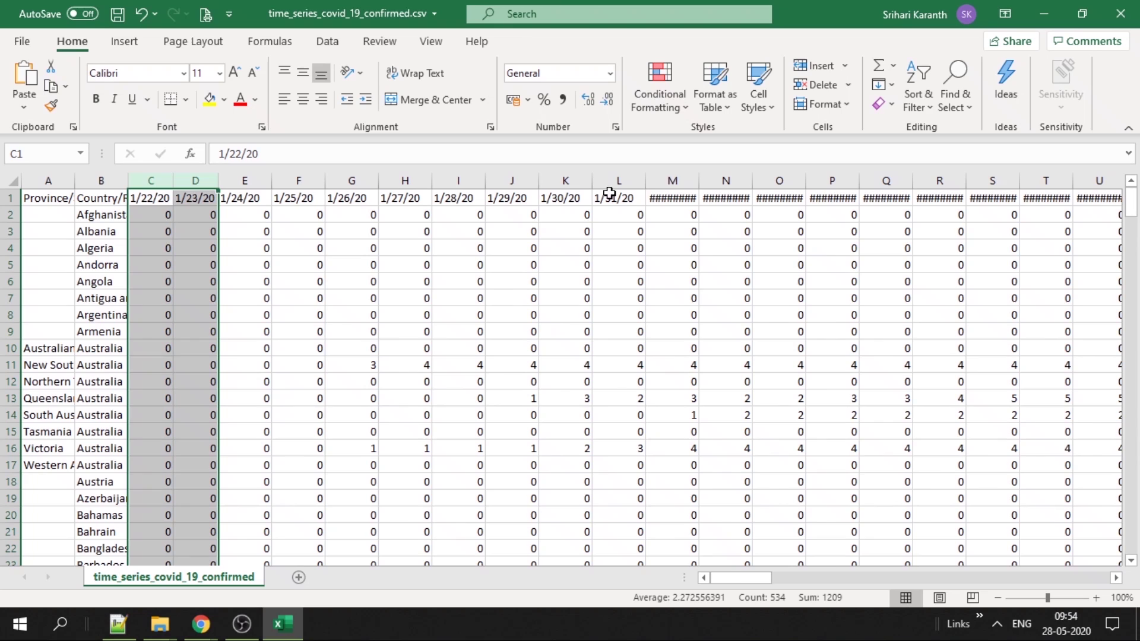
{"action": "double_click", "coordinate": [699, 181]}
{"action": "left_click", "coordinate": [696, 198]}
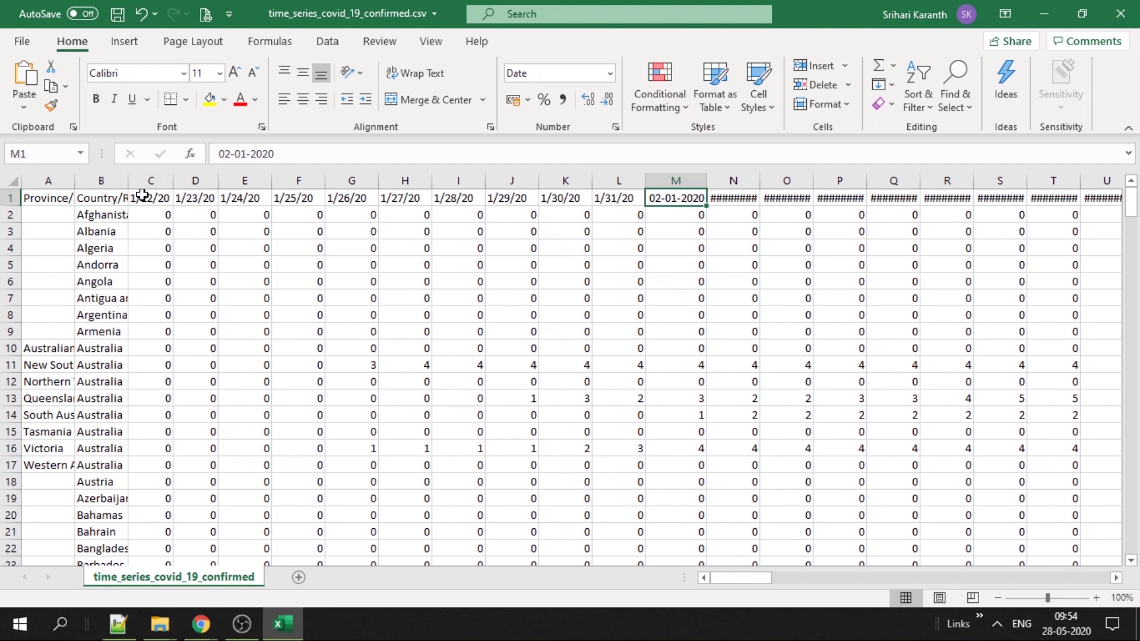
{"action": "left_click", "coordinate": [151, 198]}
Copy the date header row and replace every '-' with '/' in Notepad++
{"action": "key", "text": "ctrl+shift+Right"}
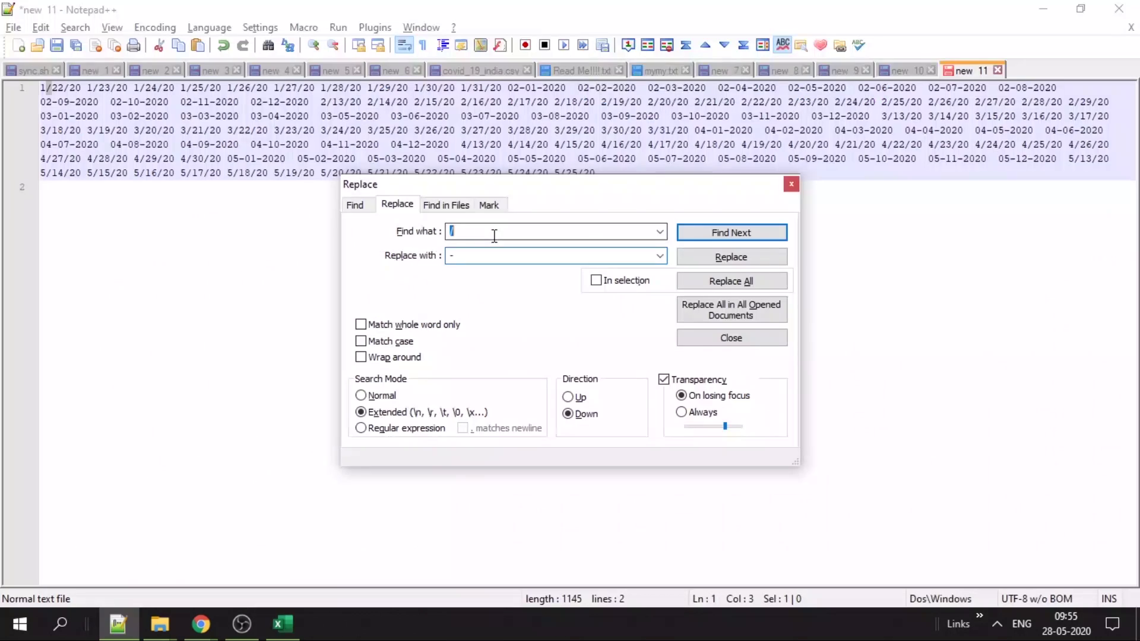
{"action": "key", "text": "Tab"}
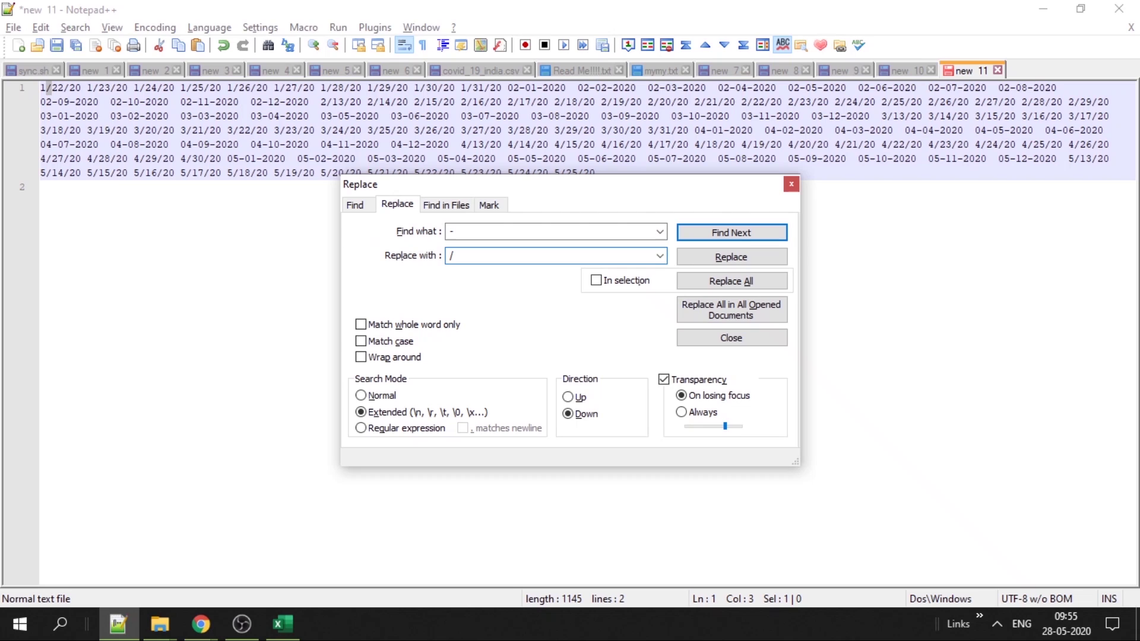
{"action": "type", "text": "/"}
{"action": "left_click", "coordinate": [694, 281]}
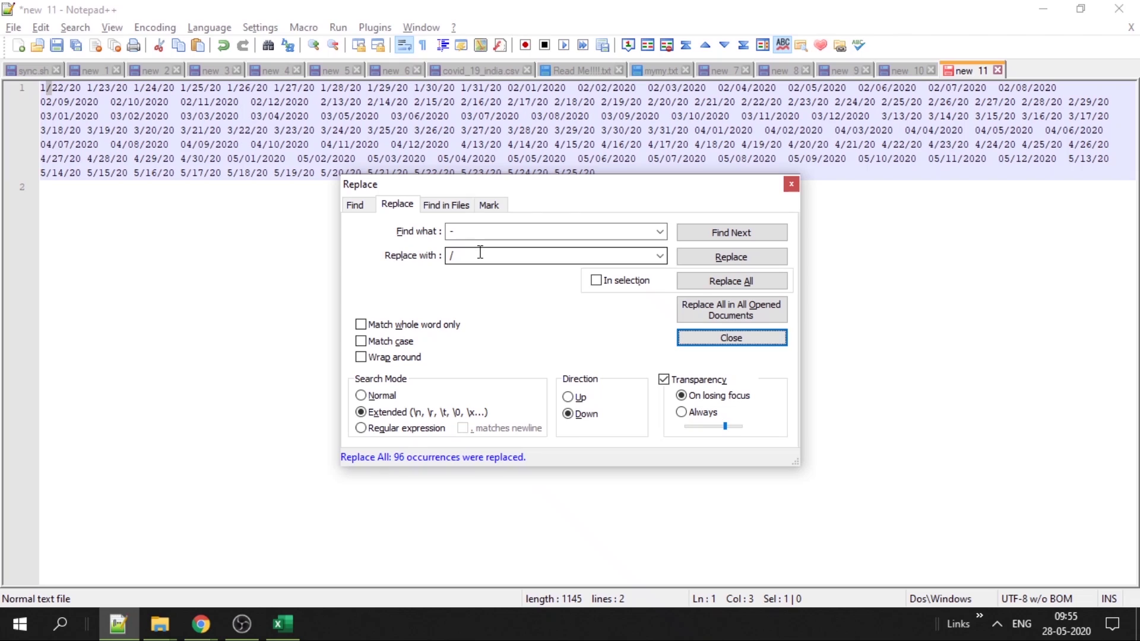
Replace '/20' plus tab with '/2020' plus tab to make four-digit years
{"action": "left_click", "coordinate": [478, 232]}
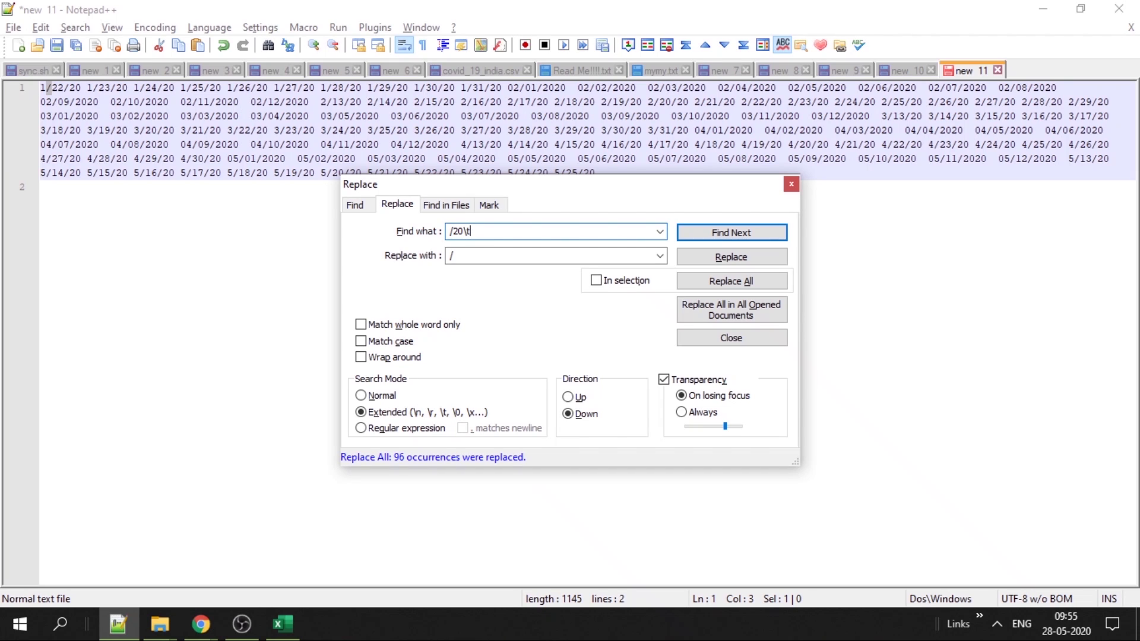
{"action": "key", "text": "Tab"}
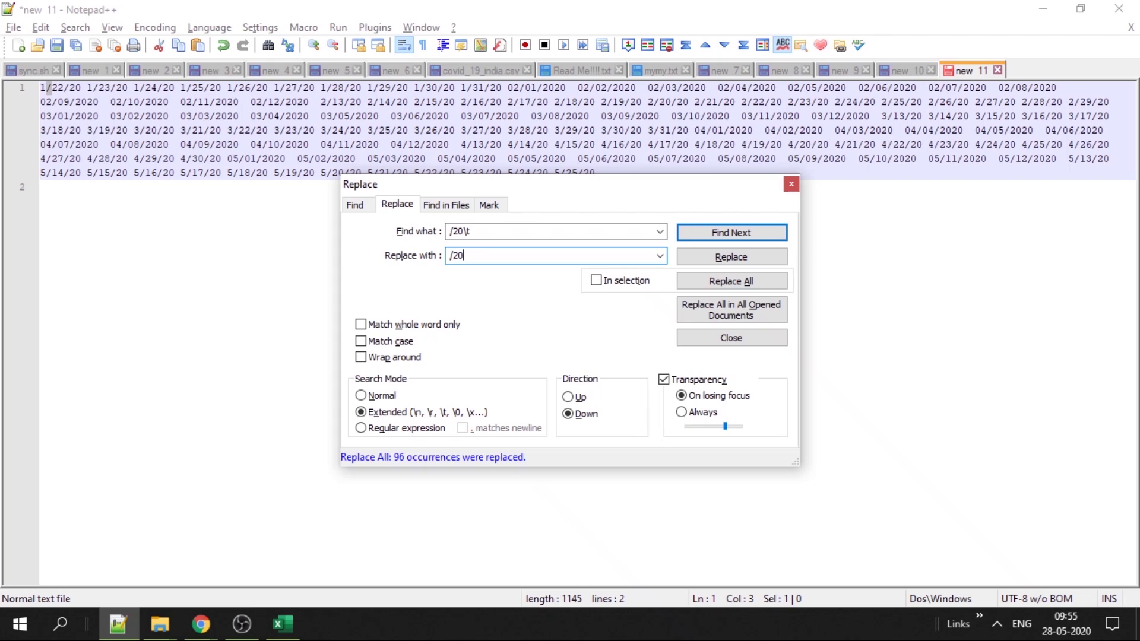
{"action": "left_click", "coordinate": [764, 283]}
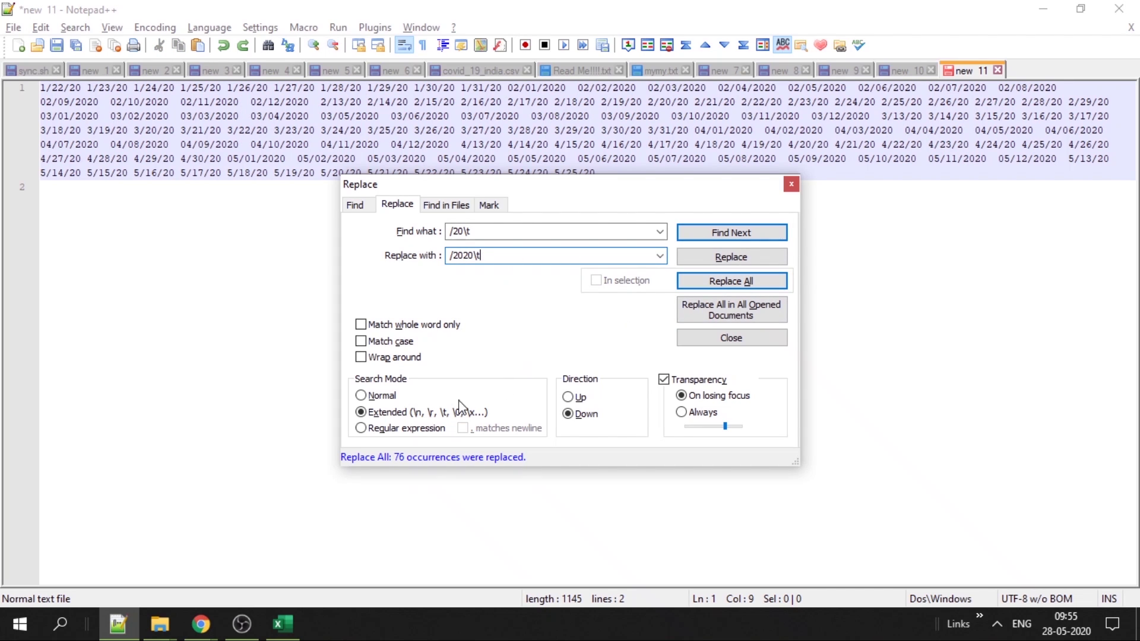
{"action": "left_click", "coordinate": [709, 280]}
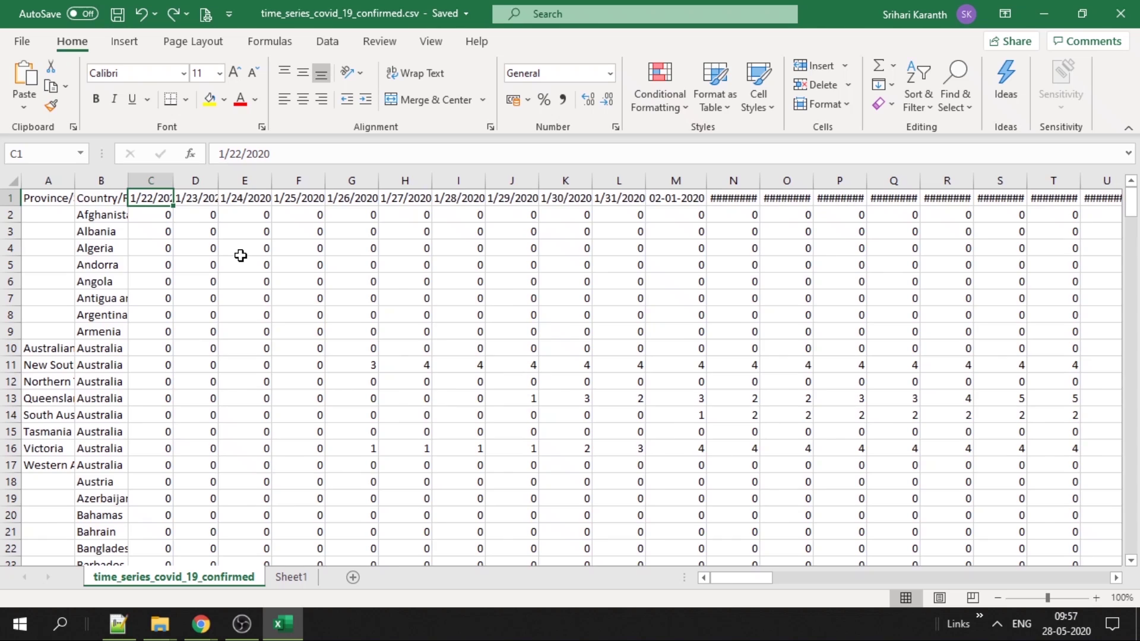
Clear the old date headers, format row 1 as Text, and paste the corrected dates at C1
{"action": "key", "text": "ctrl+shift+Right"}
{"action": "key", "text": "Delete"}
{"action": "key", "text": "ctrl+BackSpace"}
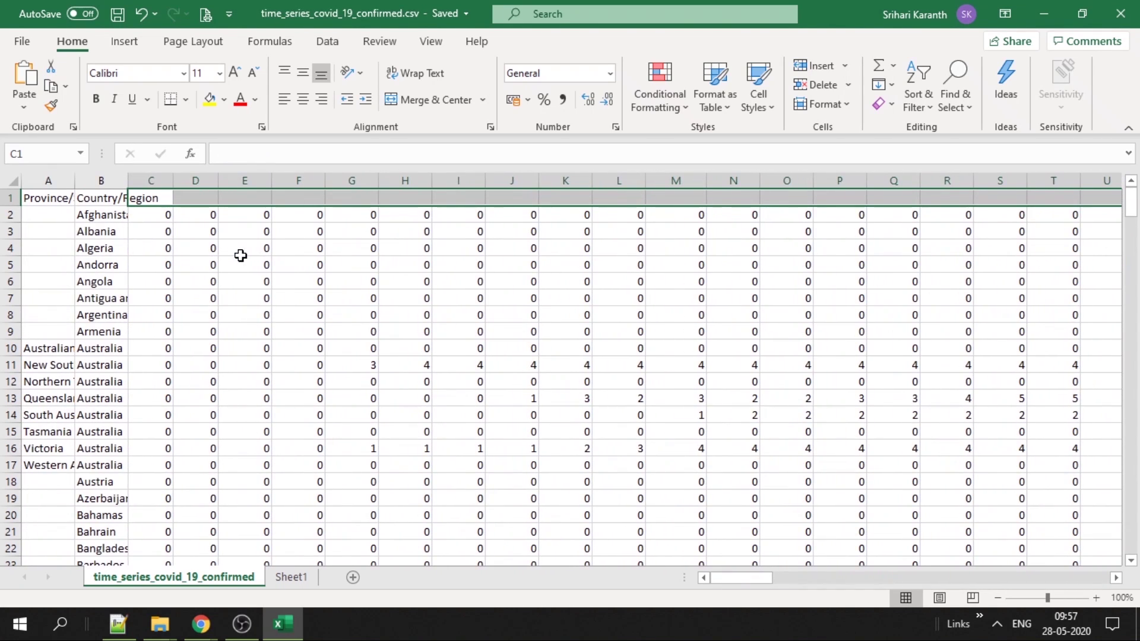
{"action": "double_click", "coordinate": [129, 177]}
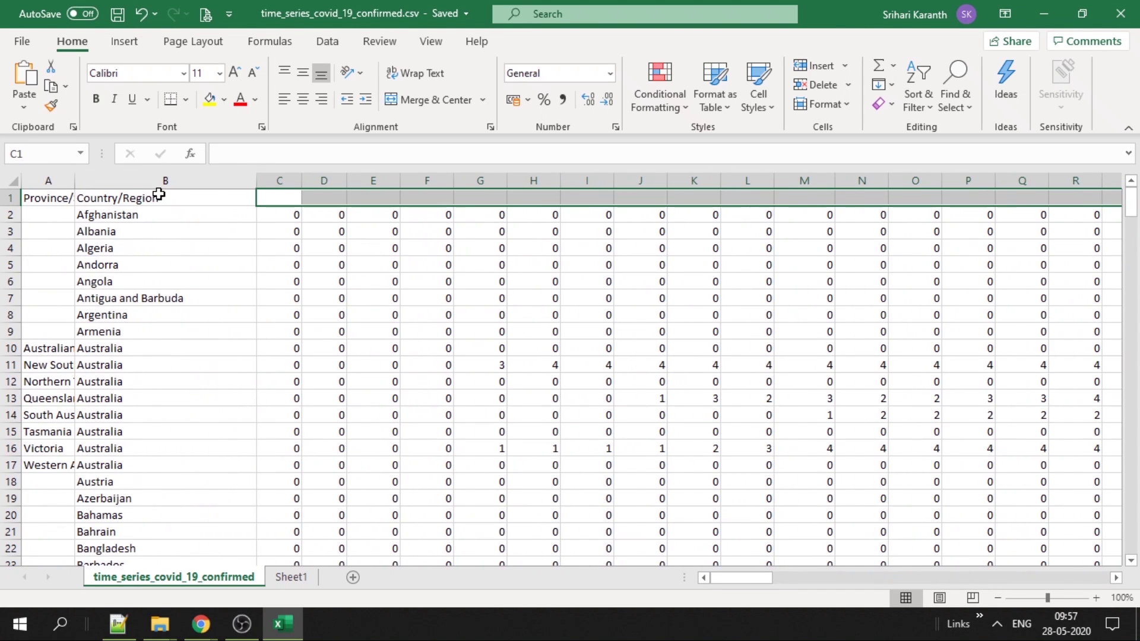
{"action": "left_click", "coordinate": [610, 72]}
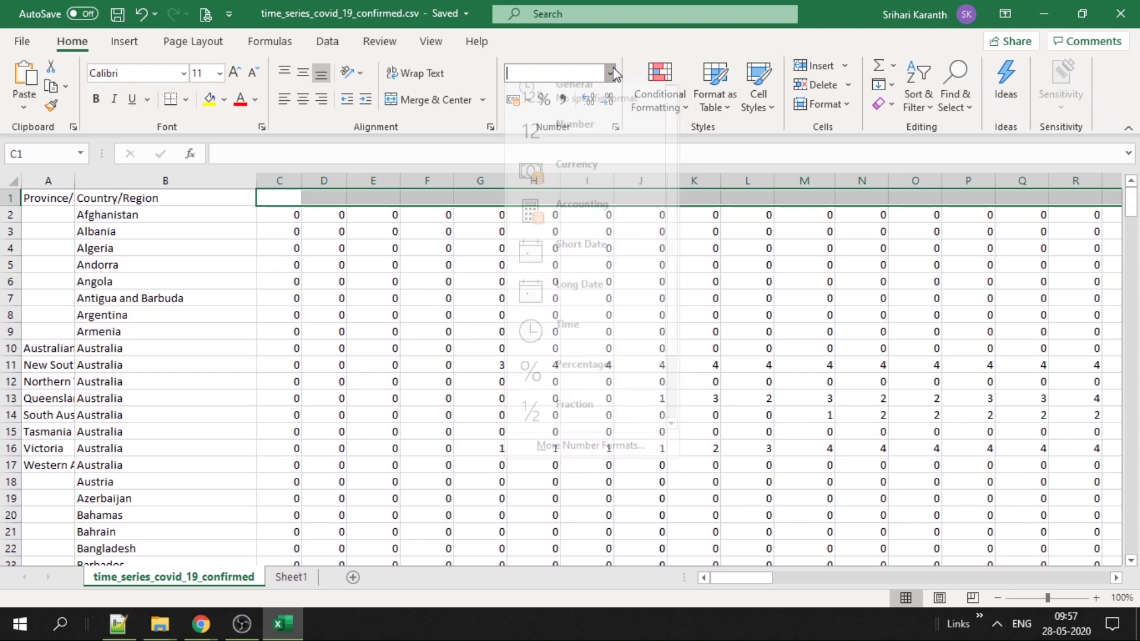
{"action": "scroll", "coordinate": [602, 356], "scroll_direction": "down", "scroll_amount": 2}
{"action": "left_click", "coordinate": [599, 418]}
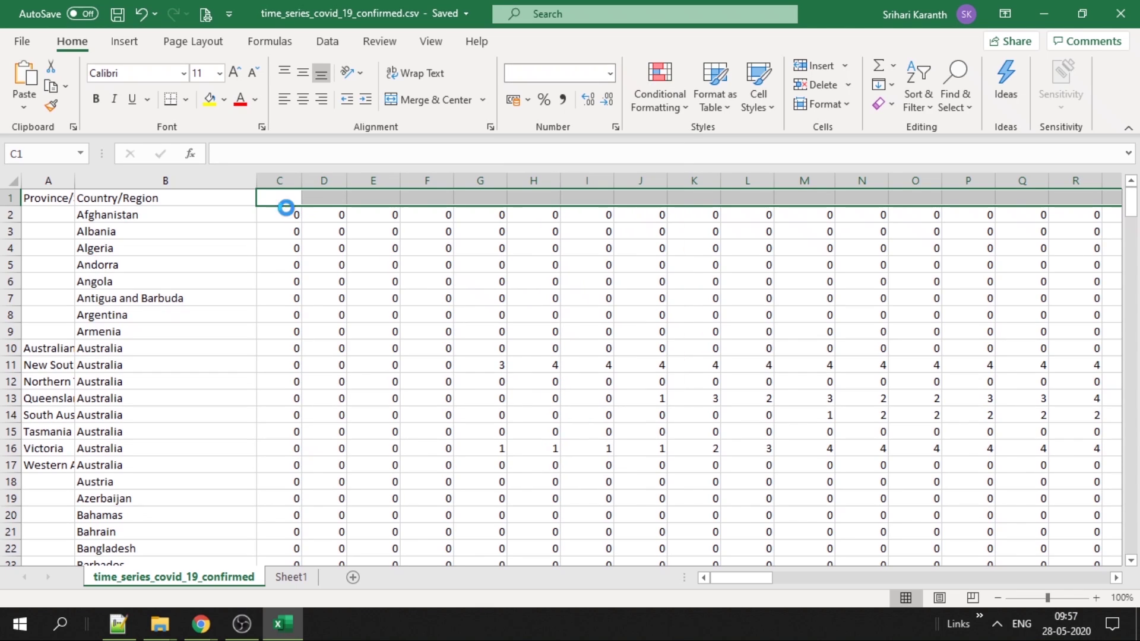
{"action": "left_click", "coordinate": [277, 194]}
{"action": "key", "text": "ctrl+v"}
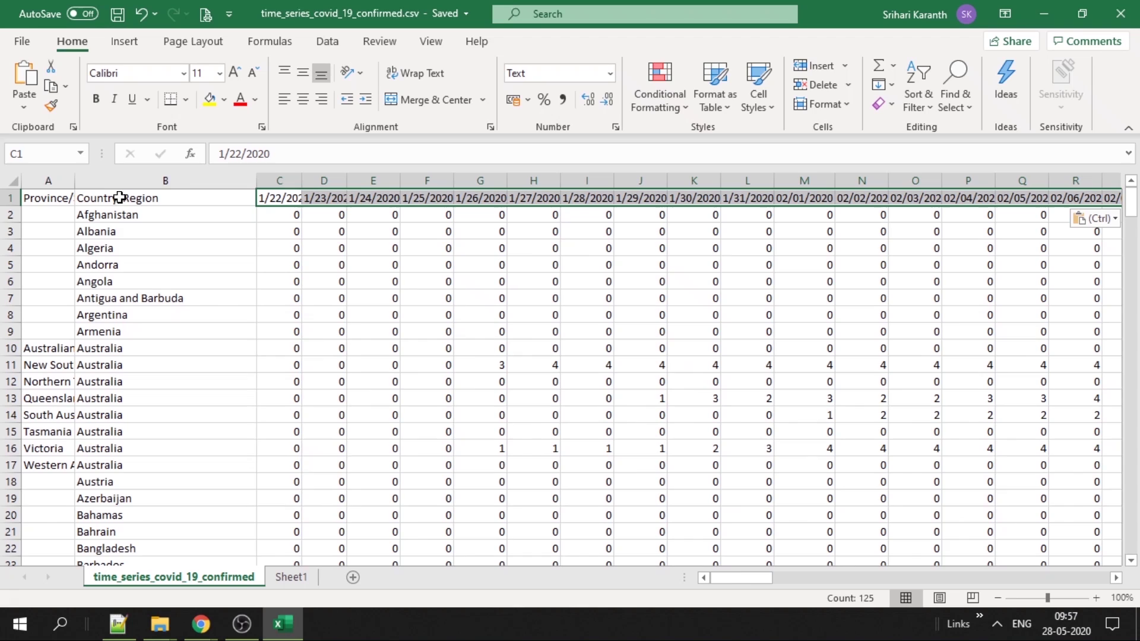
Autofit every column of the worksheet to its contents
{"action": "left_click", "coordinate": [12, 179]}
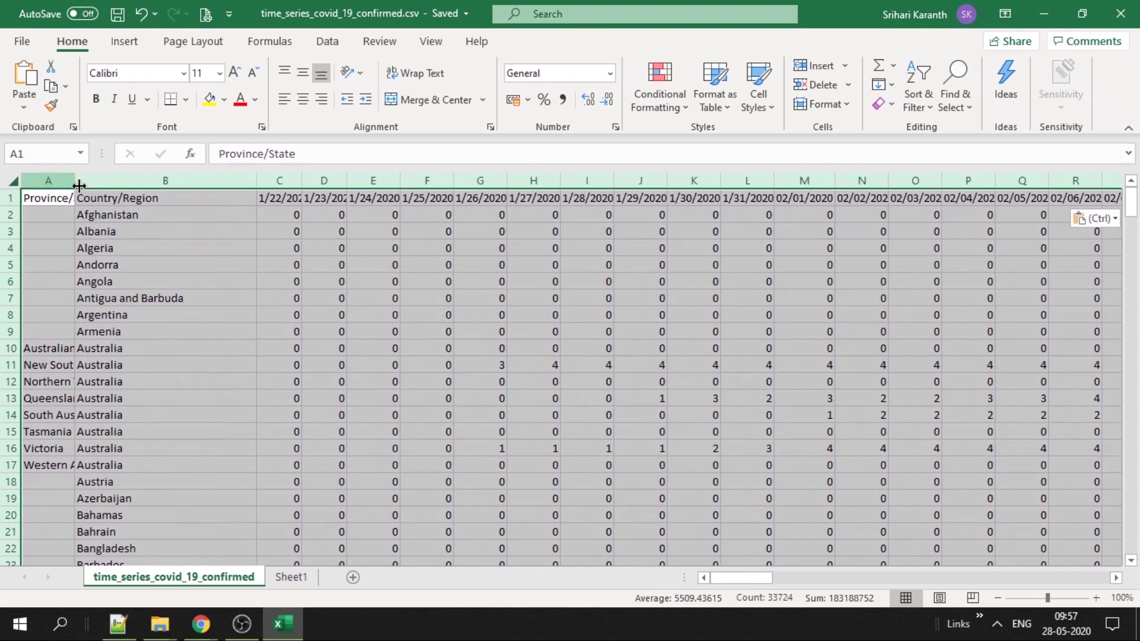
{"action": "double_click", "coordinate": [254, 181]}
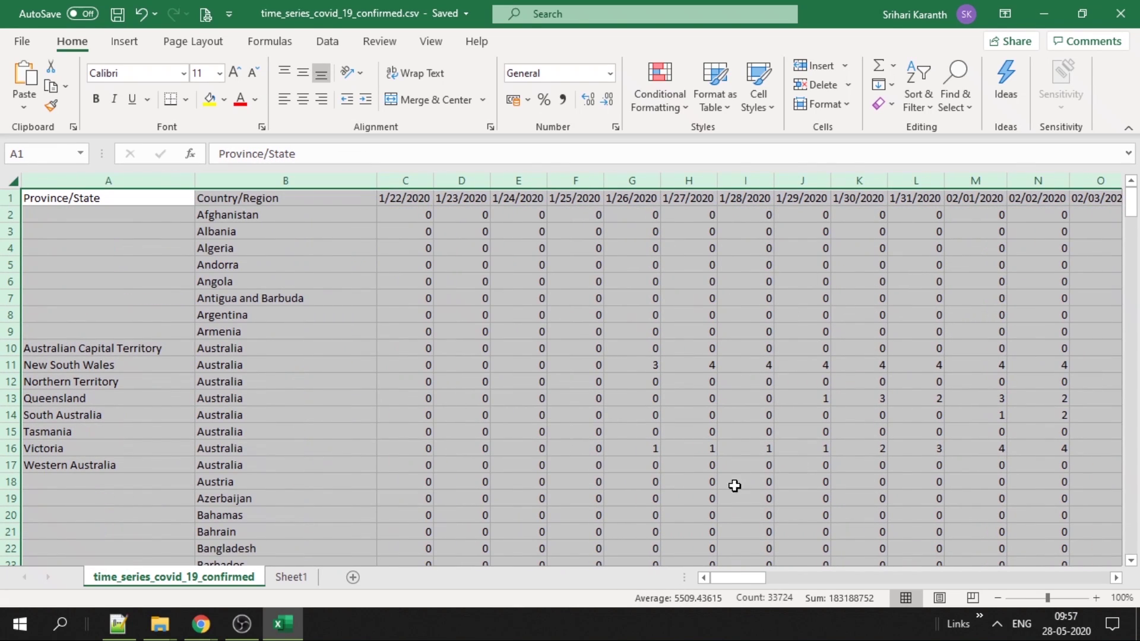
{"action": "left_click_drag", "start_coordinate": [739, 578], "coordinate": [498, 552]}
{"action": "left_click", "coordinate": [71, 364]}
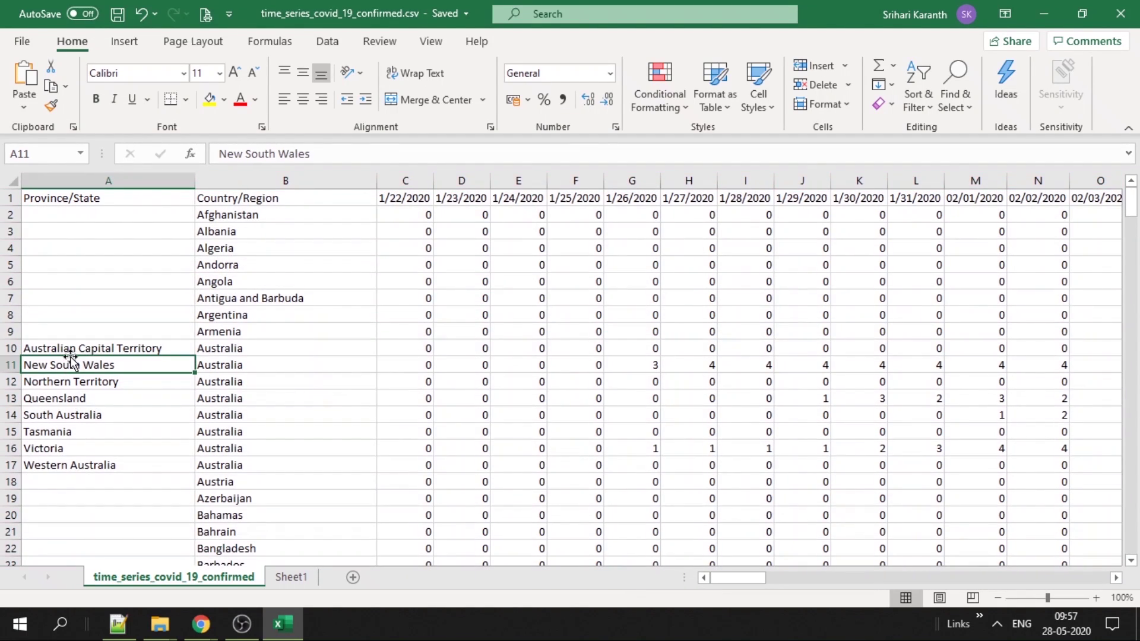
{"action": "left_click", "coordinate": [182, 452]}
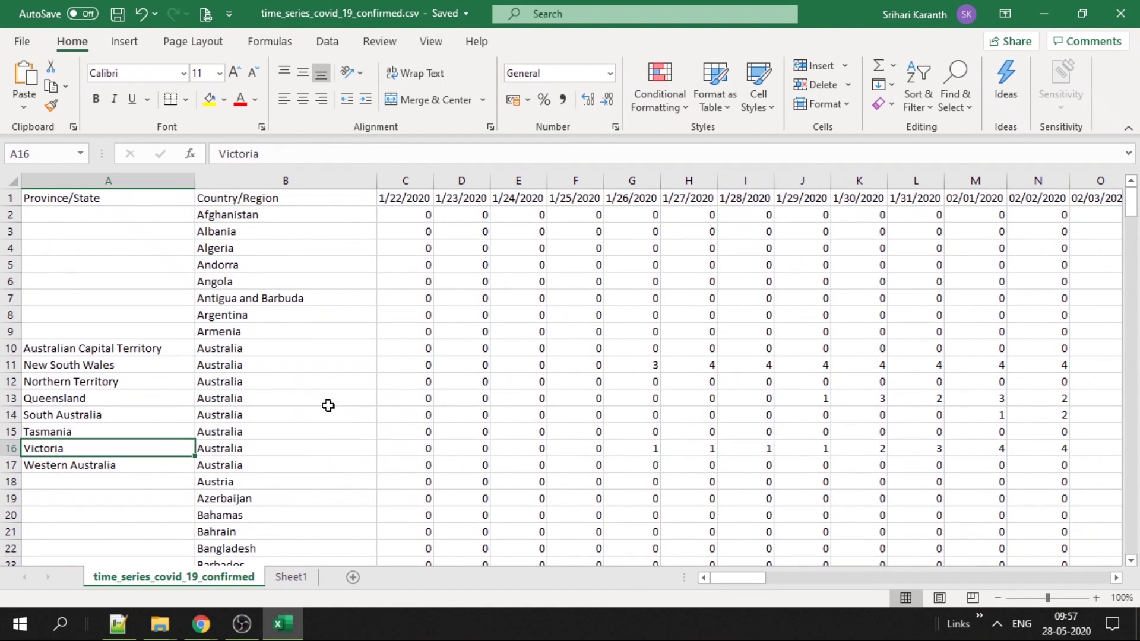
Select the whole data table and insert a PivotTable from it
{"action": "left_click", "coordinate": [277, 251]}
{"action": "key", "text": "ctrl+a"}
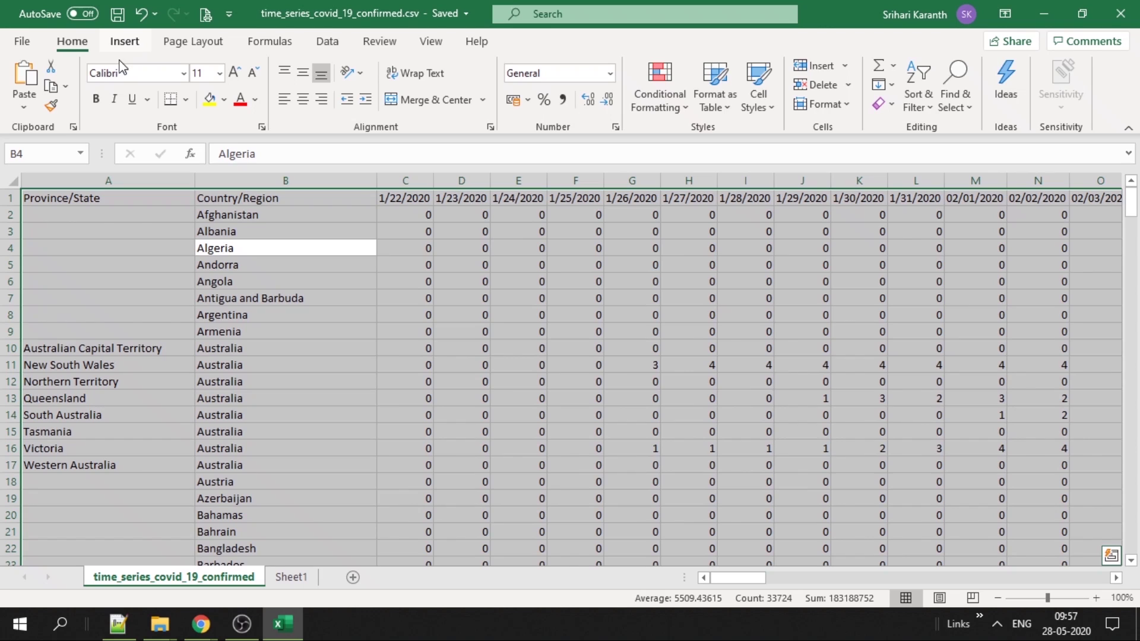
{"action": "left_click", "coordinate": [124, 41]}
{"action": "left_click", "coordinate": [29, 77]}
Create the PivotTable on a new sheet with Country/Region rows and 1/22–1/24/2020 values
{"action": "left_click", "coordinate": [422, 511]}
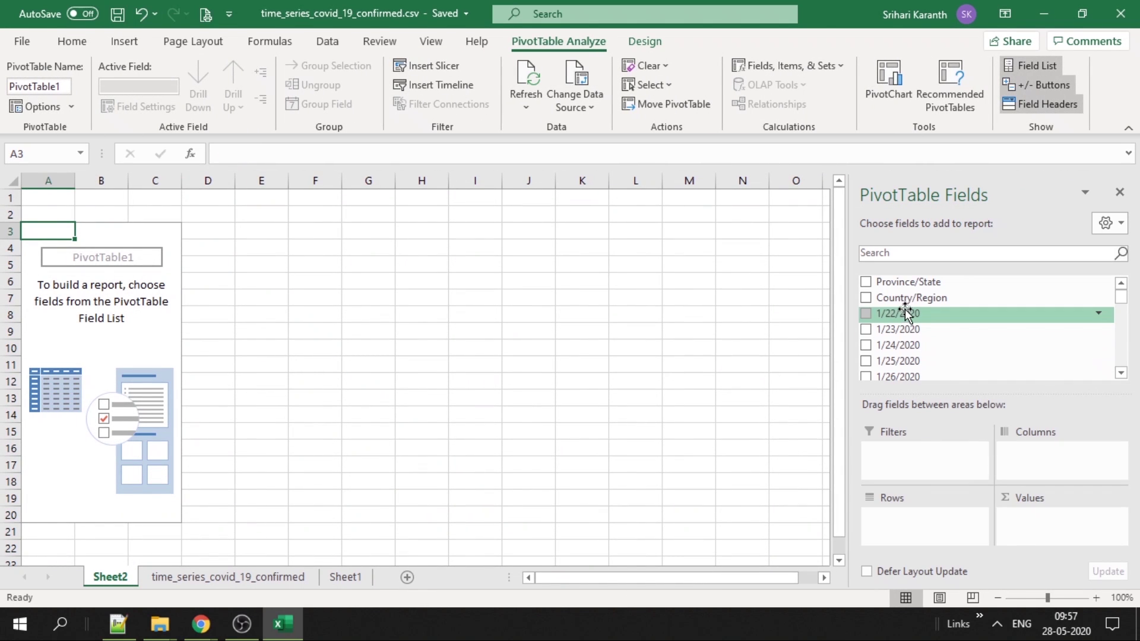
{"action": "left_click_drag", "start_coordinate": [902, 300], "coordinate": [937, 522]}
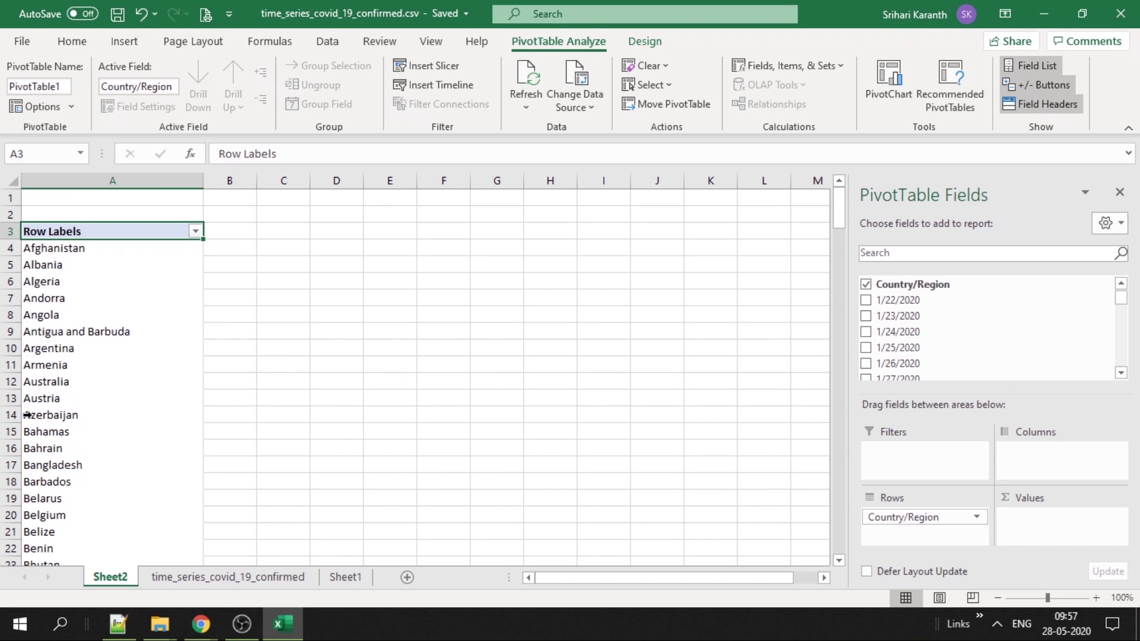
{"action": "left_click", "coordinate": [865, 300]}
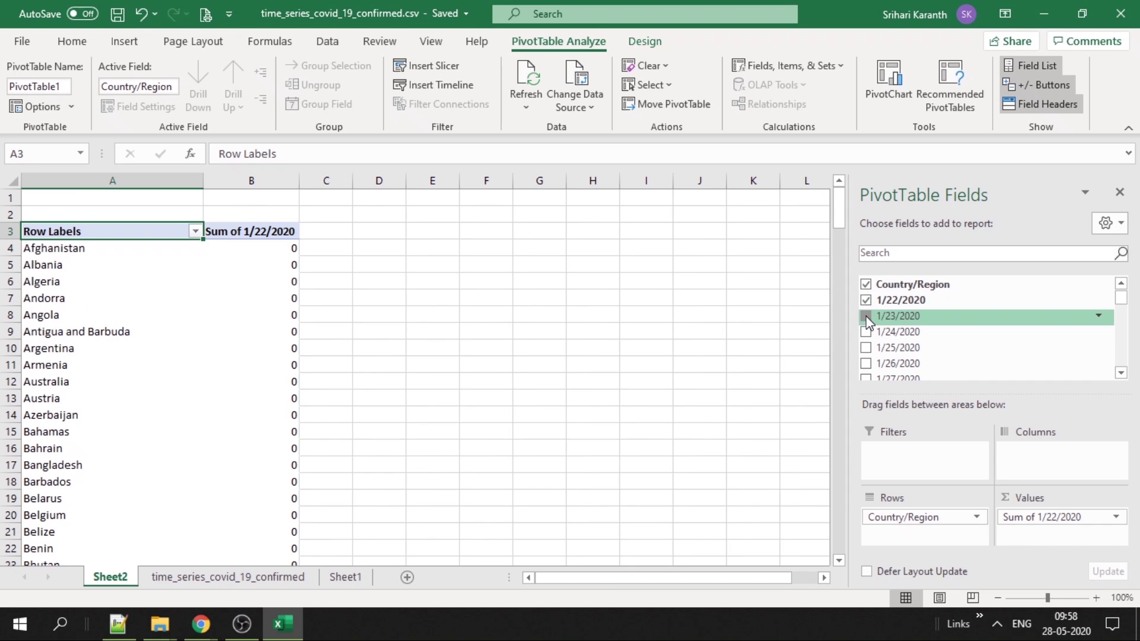
{"action": "left_click", "coordinate": [865, 316]}
{"action": "left_click", "coordinate": [865, 332]}
Add the 1/25/2020 through 1/31/2020 date columns as summed values
{"action": "scroll", "coordinate": [865, 330], "scroll_direction": "down", "scroll_amount": 1}
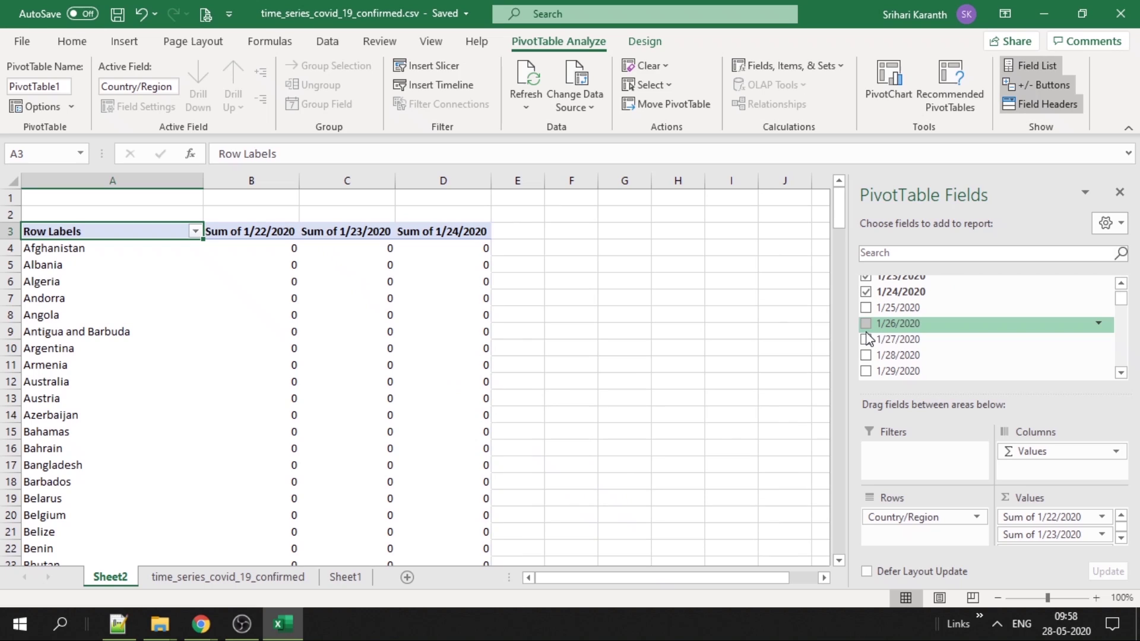
{"action": "left_click", "coordinate": [865, 308]}
{"action": "left_click", "coordinate": [865, 323]}
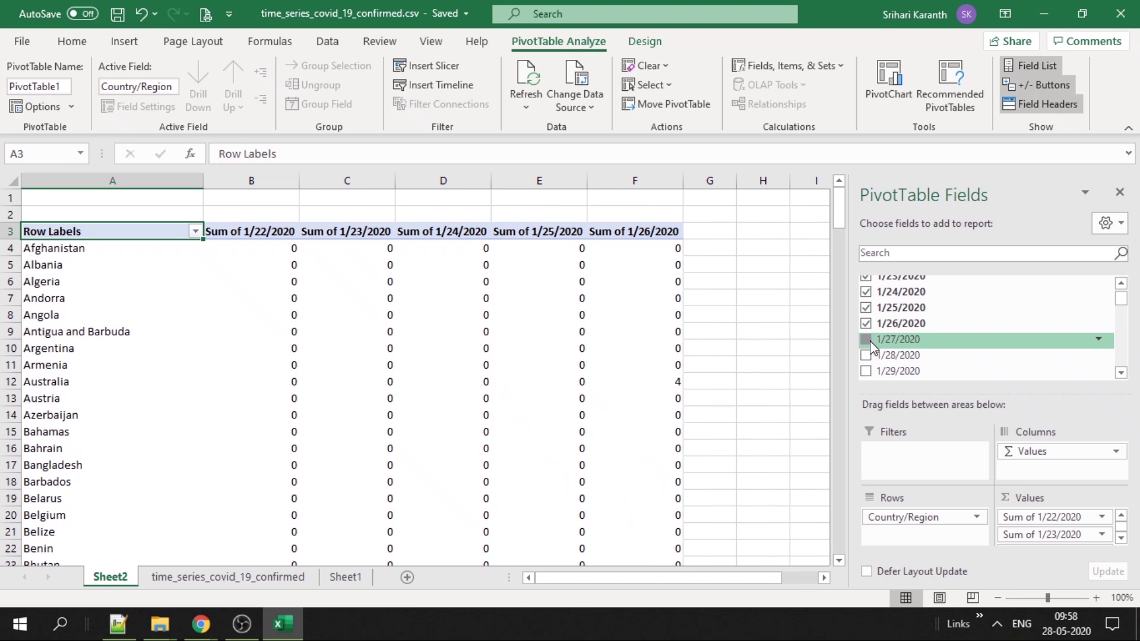
{"action": "left_click", "coordinate": [866, 339]}
{"action": "scroll", "coordinate": [866, 335], "scroll_direction": "down", "scroll_amount": 1}
{"action": "left_click", "coordinate": [865, 316]}
{"action": "left_click", "coordinate": [867, 331]}
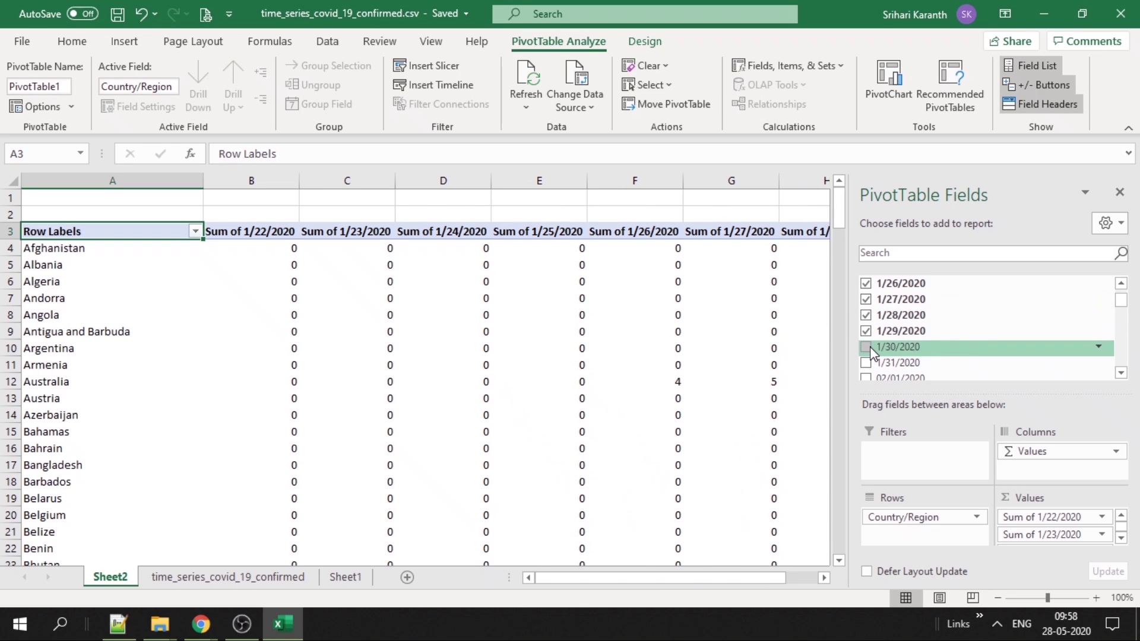
{"action": "left_click", "coordinate": [868, 347]}
{"action": "left_click", "coordinate": [869, 362]}
{"action": "scroll", "coordinate": [870, 362], "scroll_direction": "down", "scroll_amount": 1}
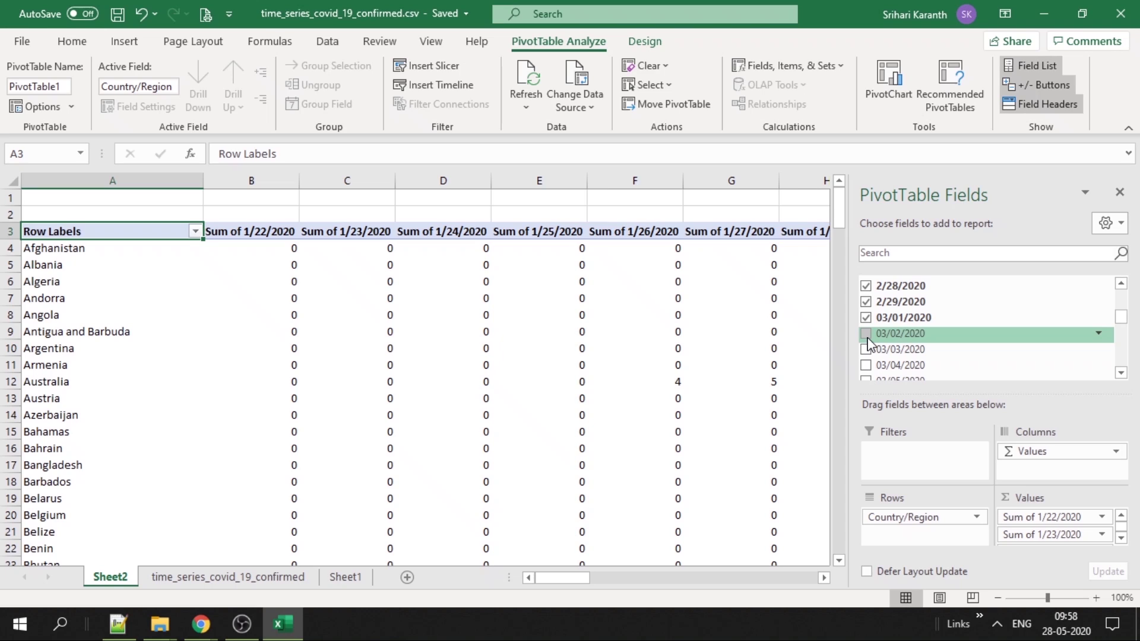
Add 03/02/2020 and the following early-March date columns to the values
{"action": "left_click", "coordinate": [866, 335]}
{"action": "left_click", "coordinate": [867, 349]}
{"action": "left_click", "coordinate": [868, 364]}
{"action": "scroll", "coordinate": [869, 356], "scroll_direction": "down", "scroll_amount": 1}
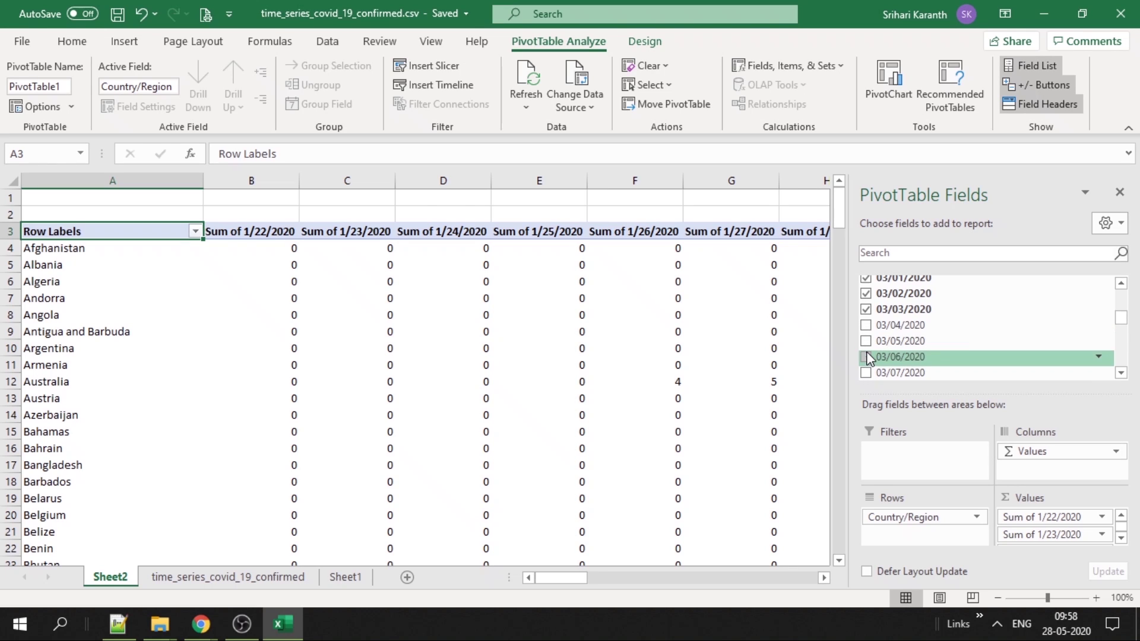
{"action": "left_click", "coordinate": [867, 341]}
{"action": "left_click", "coordinate": [868, 356]}
{"action": "scroll", "coordinate": [869, 356], "scroll_direction": "down", "scroll_amount": 1}
{"action": "left_click", "coordinate": [868, 333]}
{"action": "left_click", "coordinate": [868, 349]}
Add the next mid-March date columns to the pivot values
{"action": "left_click", "coordinate": [865, 340]}
{"action": "left_click", "coordinate": [866, 356]}
{"action": "scroll", "coordinate": [867, 356], "scroll_direction": "down", "scroll_amount": 2}
{"action": "left_click", "coordinate": [866, 349]}
{"action": "scroll", "coordinate": [867, 356], "scroll_direction": "down", "scroll_amount": 2}
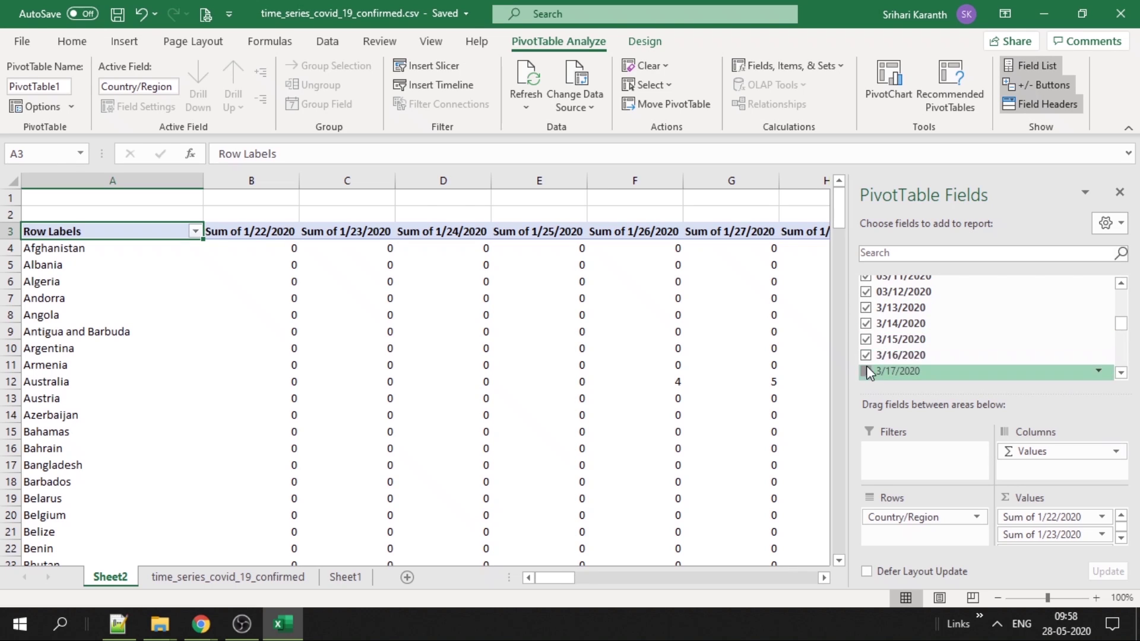
{"action": "left_click", "coordinate": [866, 349]}
{"action": "scroll", "coordinate": [867, 356], "scroll_direction": "down", "scroll_amount": 2}
Add the dates from 03/10 to 3/24 as summed value columns
{"action": "left_click", "coordinate": [865, 321]}
{"action": "left_click", "coordinate": [864, 338]}
{"action": "scroll", "coordinate": [864, 347], "scroll_direction": "down", "scroll_amount": 2}
{"action": "left_click", "coordinate": [865, 345]}
{"action": "scroll", "coordinate": [864, 348], "scroll_direction": "down", "scroll_amount": 3}
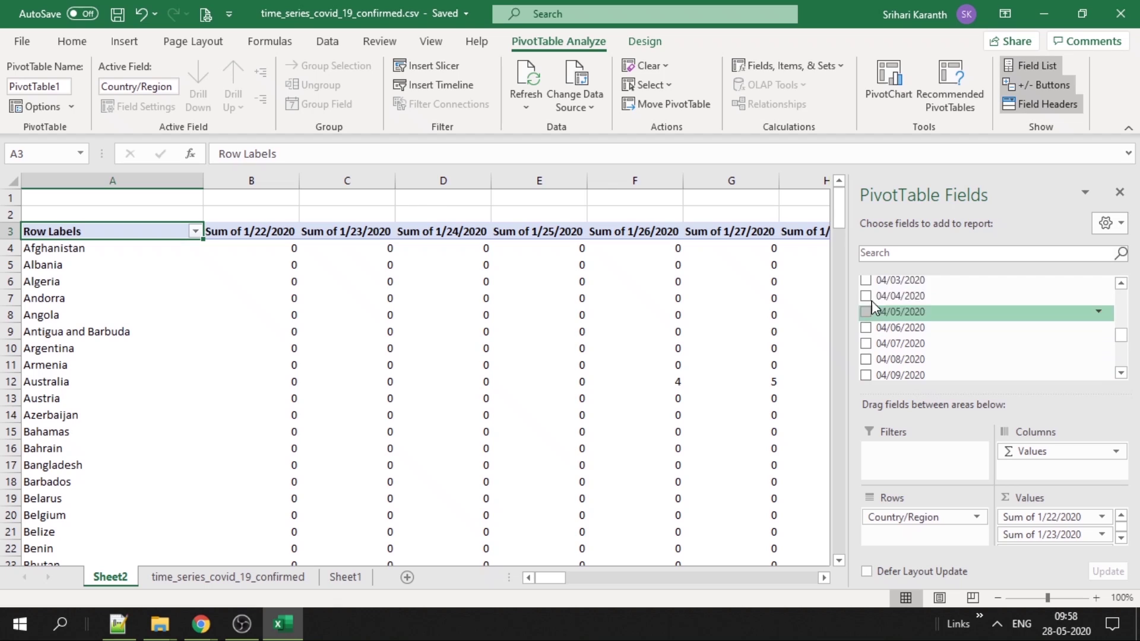
{"action": "left_click", "coordinate": [865, 346]}
{"action": "scroll", "coordinate": [865, 347], "scroll_direction": "down", "scroll_amount": 2}
{"action": "left_click", "coordinate": [864, 346]}
{"action": "scroll", "coordinate": [864, 347], "scroll_direction": "down", "scroll_amount": 1}
Add the April date columns to the pivot values
{"action": "left_click", "coordinate": [864, 343]}
{"action": "left_click", "coordinate": [864, 359]}
{"action": "scroll", "coordinate": [865, 350], "scroll_direction": "down", "scroll_amount": 2}
{"action": "left_click", "coordinate": [865, 345]}
{"action": "scroll", "coordinate": [864, 350], "scroll_direction": "down", "scroll_amount": 2}
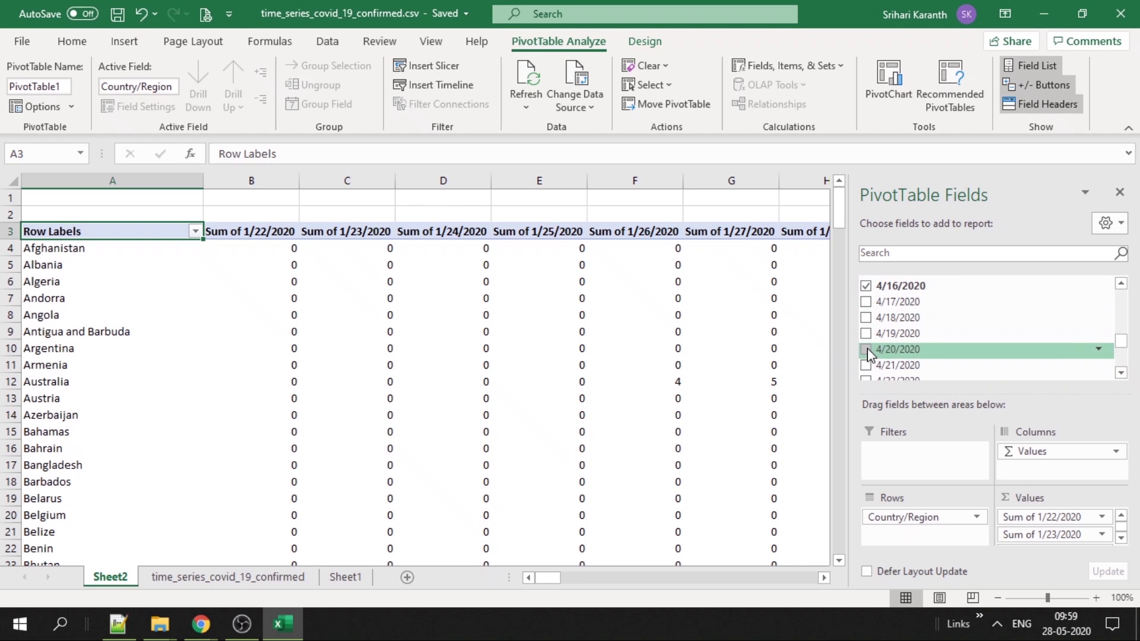
{"action": "left_click", "coordinate": [864, 345]}
{"action": "scroll", "coordinate": [865, 351], "scroll_direction": "down", "scroll_amount": 2}
{"action": "left_click", "coordinate": [865, 346]}
Add the remaining dates through 05/04 to the pivot values
{"action": "left_click", "coordinate": [866, 333]}
{"action": "left_click", "coordinate": [866, 348]}
{"action": "scroll", "coordinate": [866, 348], "scroll_direction": "down", "scroll_amount": 2}
{"action": "left_click", "coordinate": [866, 346]}
{"action": "scroll", "coordinate": [867, 347], "scroll_direction": "down", "scroll_amount": 2}
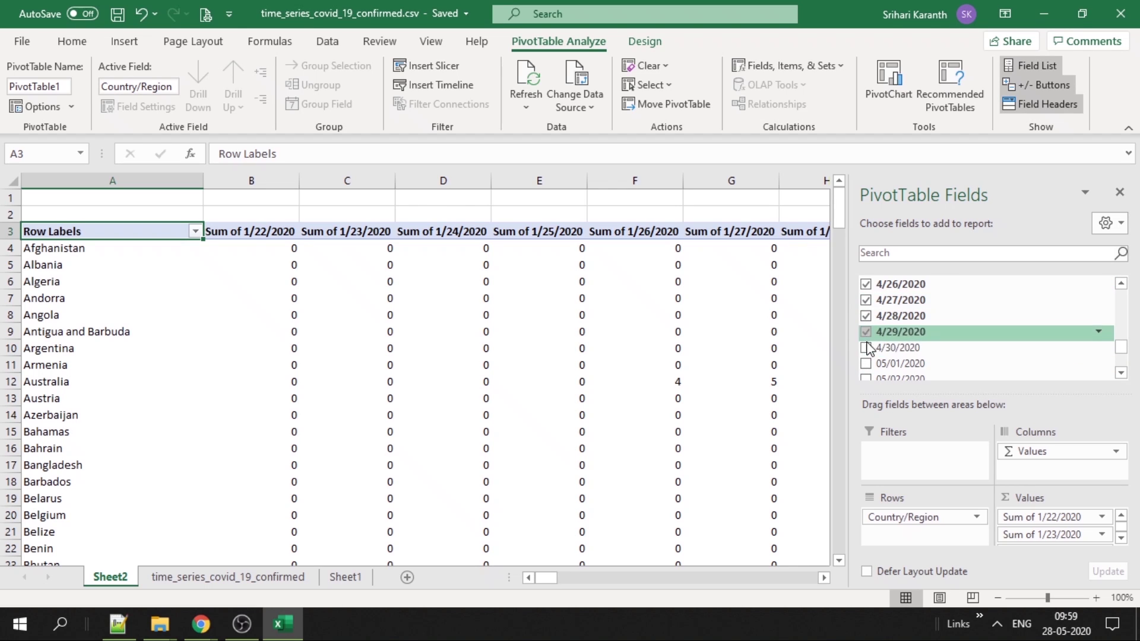
{"action": "left_click", "coordinate": [866, 345]}
{"action": "scroll", "coordinate": [867, 348], "scroll_direction": "down", "scroll_amount": 2}
{"action": "left_click", "coordinate": [865, 320]}
Add the May dates through 5/17 to the pivot values
{"action": "left_click", "coordinate": [865, 306]}
{"action": "left_click", "coordinate": [865, 323]}
{"action": "scroll", "coordinate": [866, 332], "scroll_direction": "down", "scroll_amount": 2}
{"action": "left_click", "coordinate": [865, 343]}
{"action": "scroll", "coordinate": [865, 344], "scroll_direction": "down", "scroll_amount": 2}
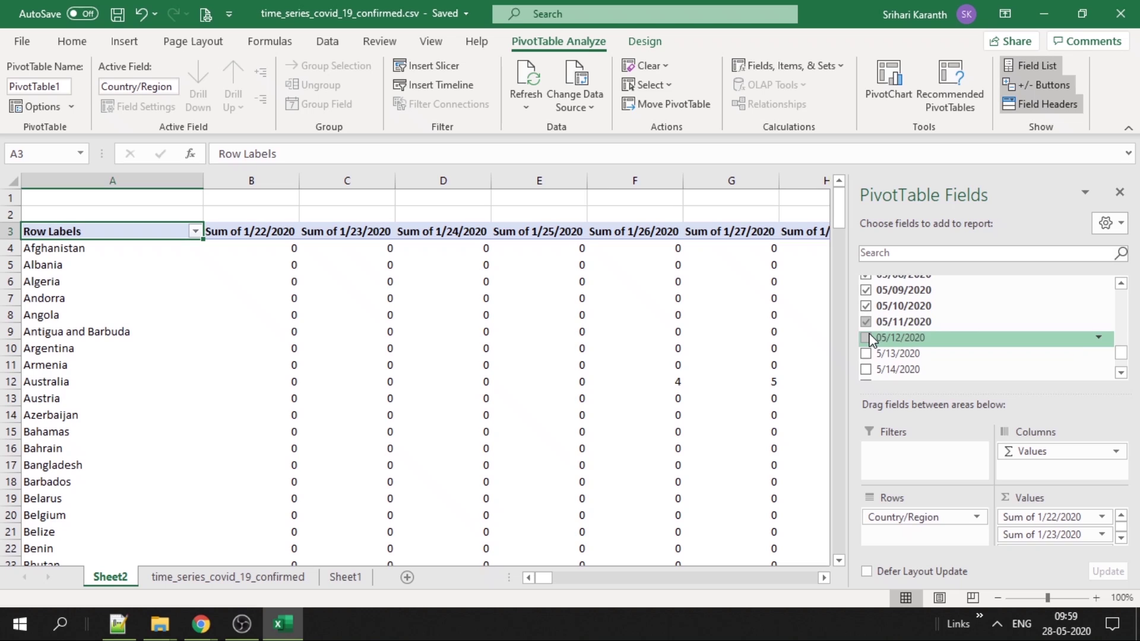
{"action": "left_click", "coordinate": [865, 345]}
{"action": "scroll", "coordinate": [865, 347], "scroll_direction": "down", "scroll_amount": 2}
{"action": "left_click", "coordinate": [864, 350]}
Add the last dates through 5/25/2020 to finish the value columns
{"action": "left_click", "coordinate": [866, 353]}
{"action": "scroll", "coordinate": [866, 350], "scroll_direction": "down", "scroll_amount": 2}
{"action": "left_click", "coordinate": [866, 321]}
{"action": "scroll", "coordinate": [865, 350], "scroll_direction": "down", "scroll_amount": 2}
{"action": "left_click", "coordinate": [865, 332]}
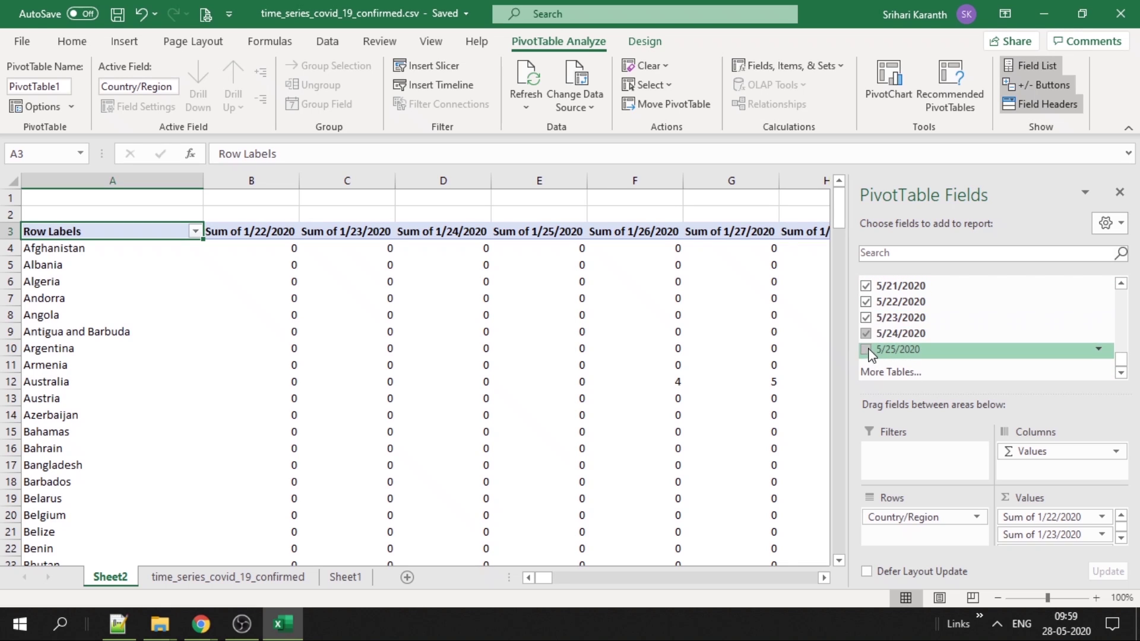
{"action": "left_click", "coordinate": [865, 349]}
{"action": "left_click", "coordinate": [304, 350]}
Copy the whole pivot table and paste it at A1 of a new Sheet3
{"action": "left_click", "coordinate": [158, 330]}
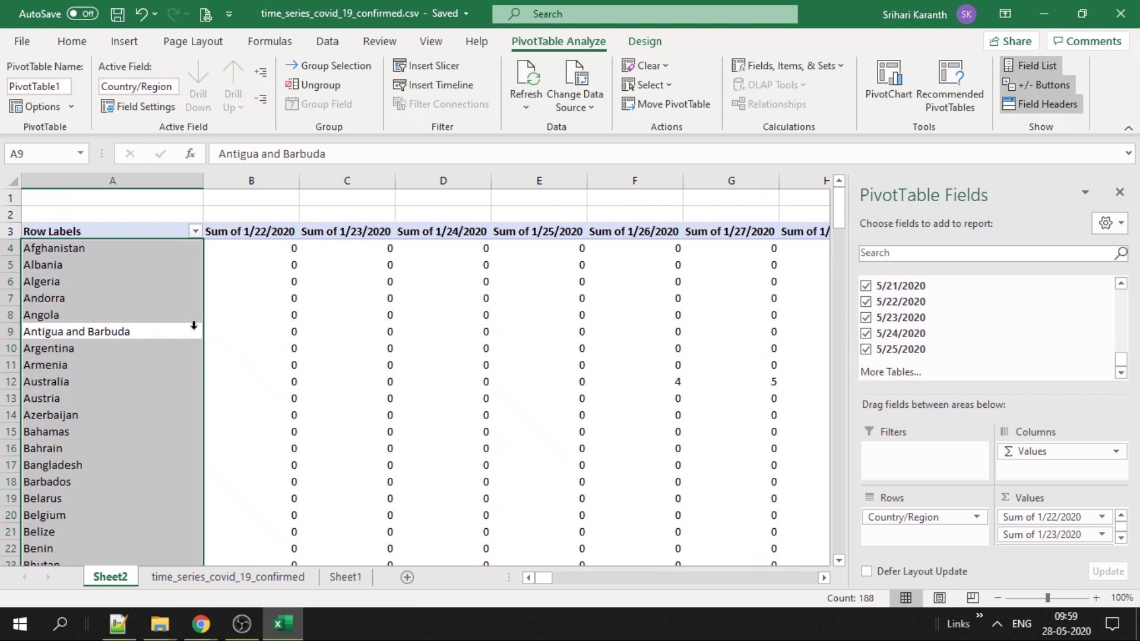
{"action": "key", "text": "ctrl+shift+Right"}
{"action": "key", "text": "ctrl+c"}
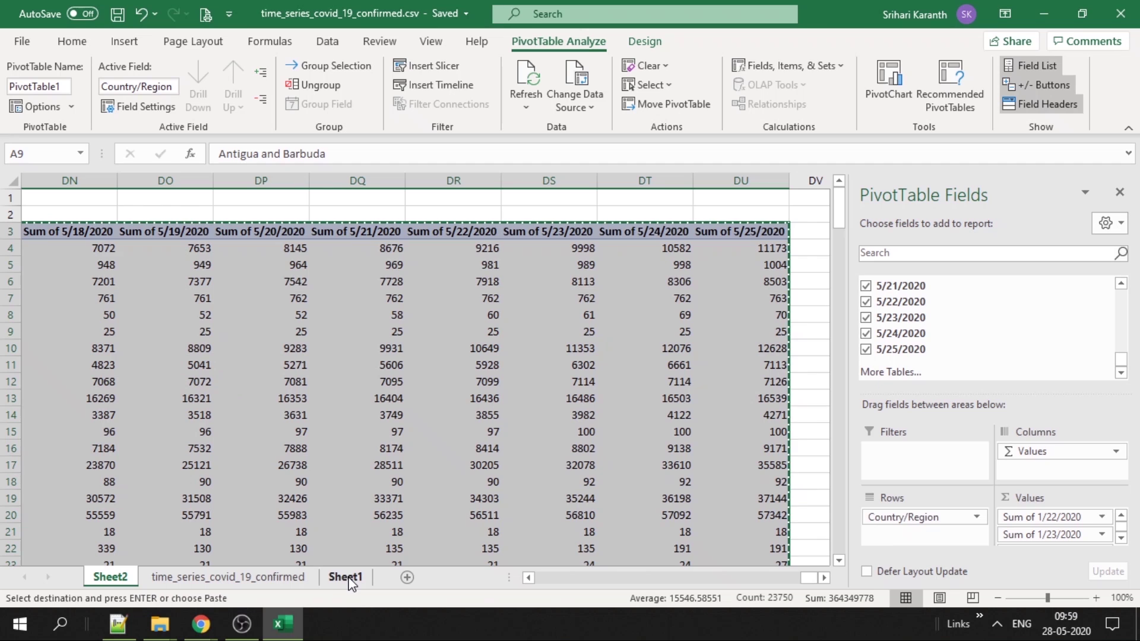
{"action": "left_click", "coordinate": [408, 579]}
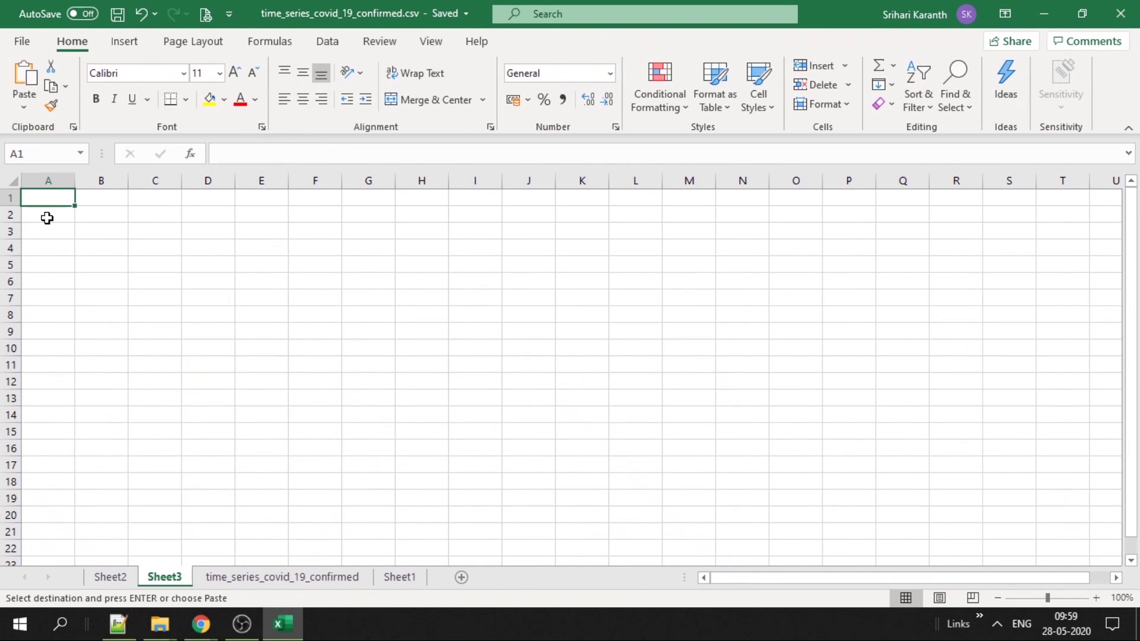
{"action": "right_click", "coordinate": [45, 198]}
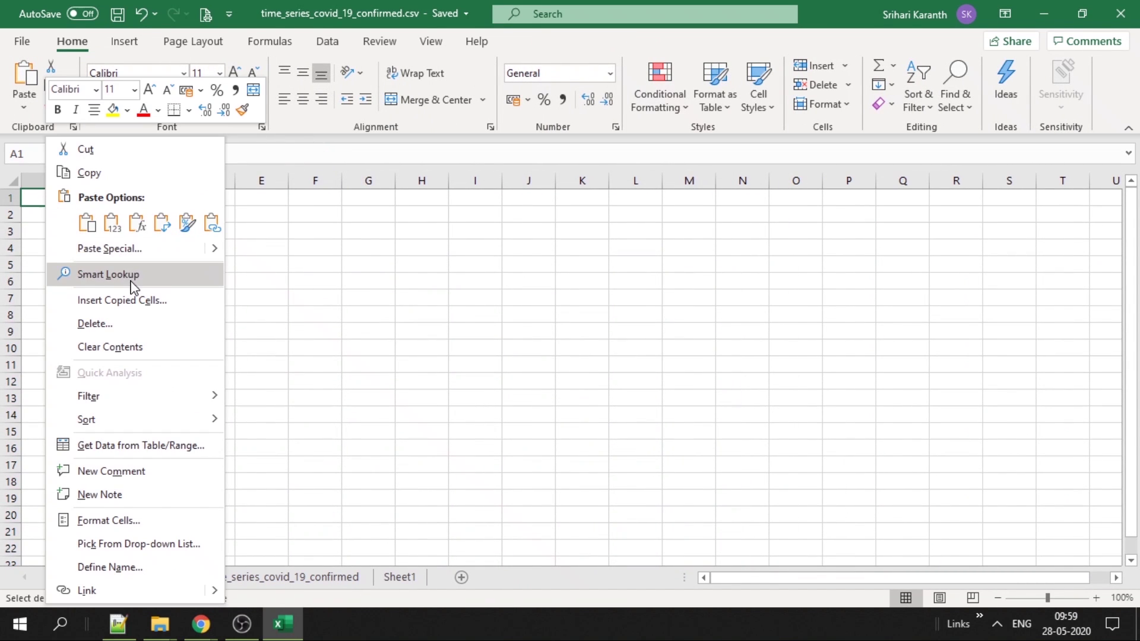
{"action": "left_click", "coordinate": [113, 224]}
Delete the Grand Total row from the bottom of the pasted data
{"action": "left_click", "coordinate": [159, 243]}
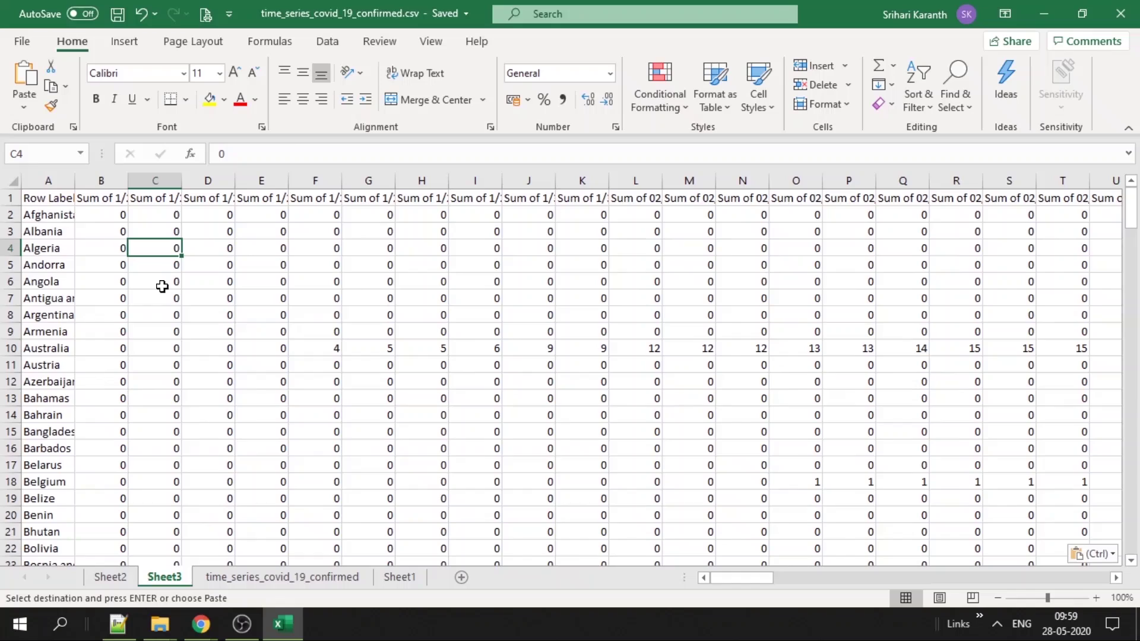
{"action": "scroll", "coordinate": [238, 389], "scroll_direction": "down", "scroll_amount": 12}
{"action": "left_click_drag", "start_coordinate": [1131, 277], "coordinate": [1130, 534]}
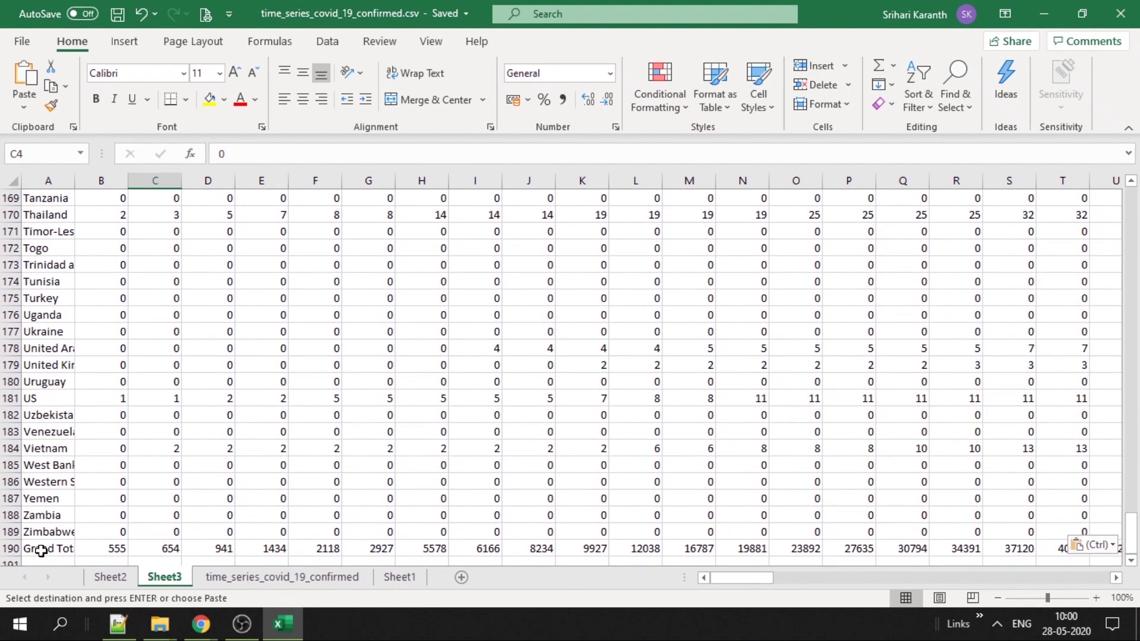
{"action": "left_click", "coordinate": [10, 549]}
{"action": "right_click", "coordinate": [11, 548]}
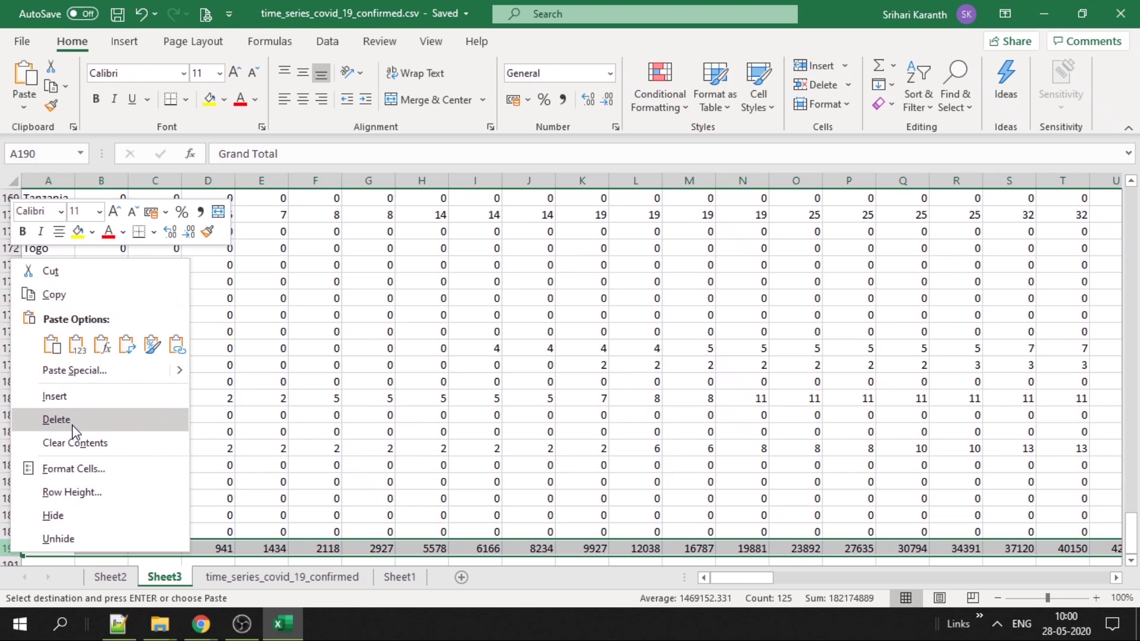
{"action": "left_click", "coordinate": [76, 443]}
{"action": "left_click_drag", "start_coordinate": [1135, 546], "coordinate": [1131, 195]}
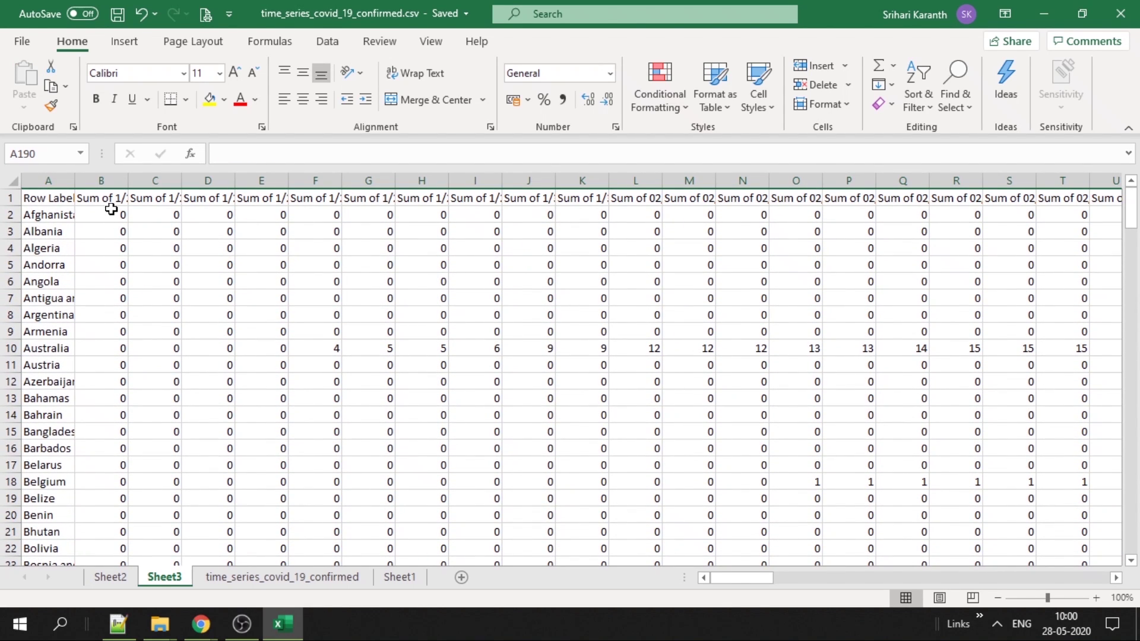
Replace 'Sum of ' with nothing in all date headers and clear the Row Labels text in A1
{"action": "double_click", "coordinate": [109, 199]}
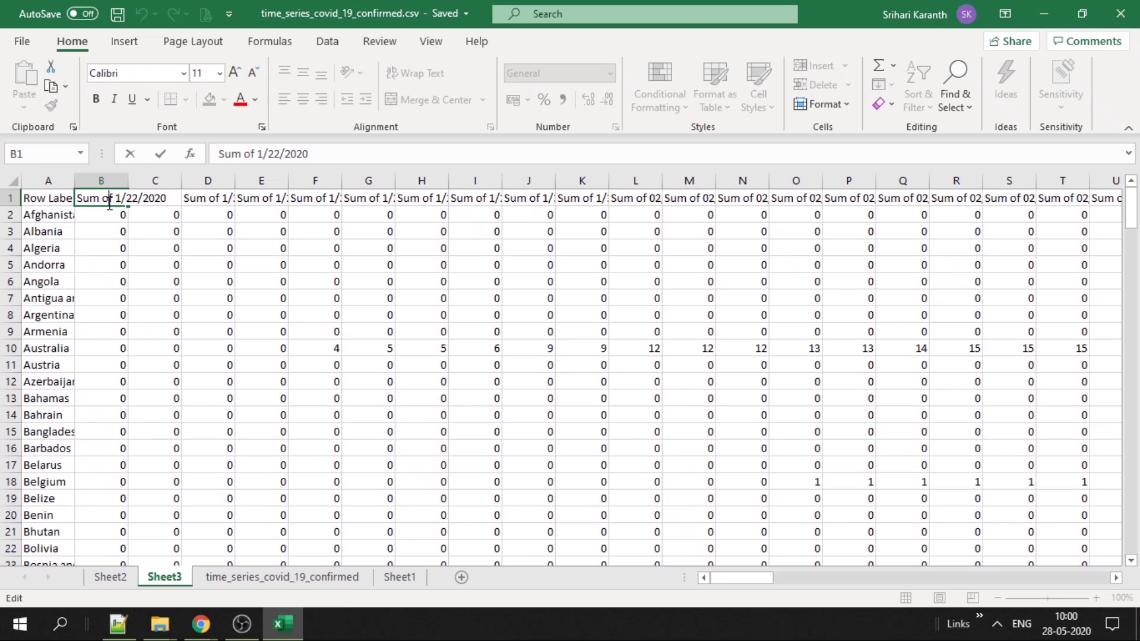
{"action": "key", "text": "Escape"}
{"action": "key", "text": "ctrl+h"}
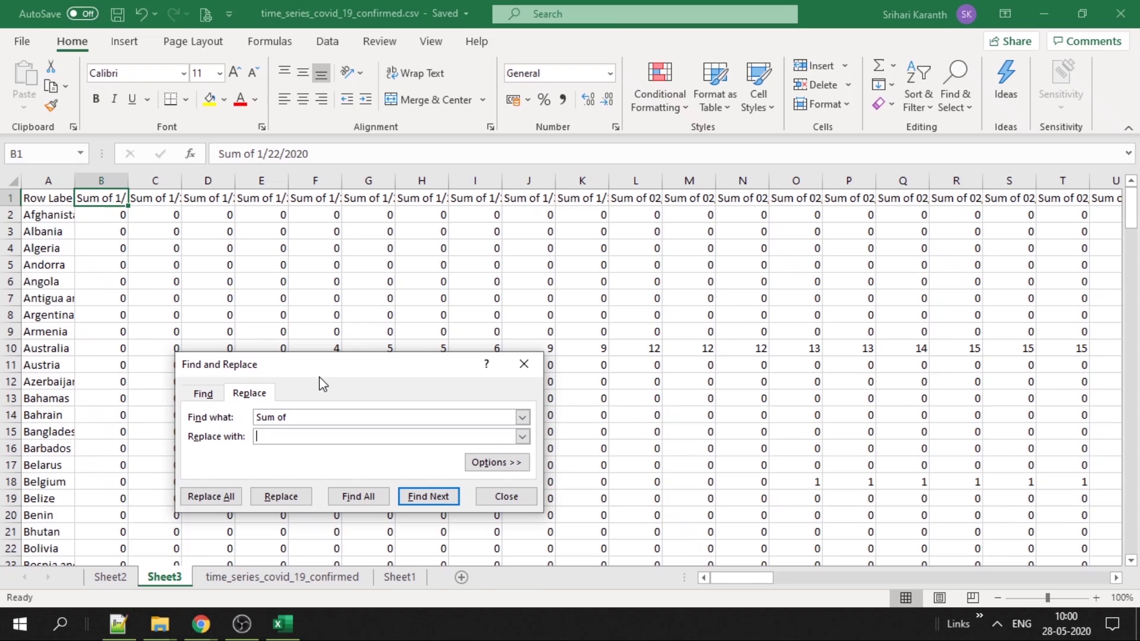
{"action": "left_click", "coordinate": [204, 498]}
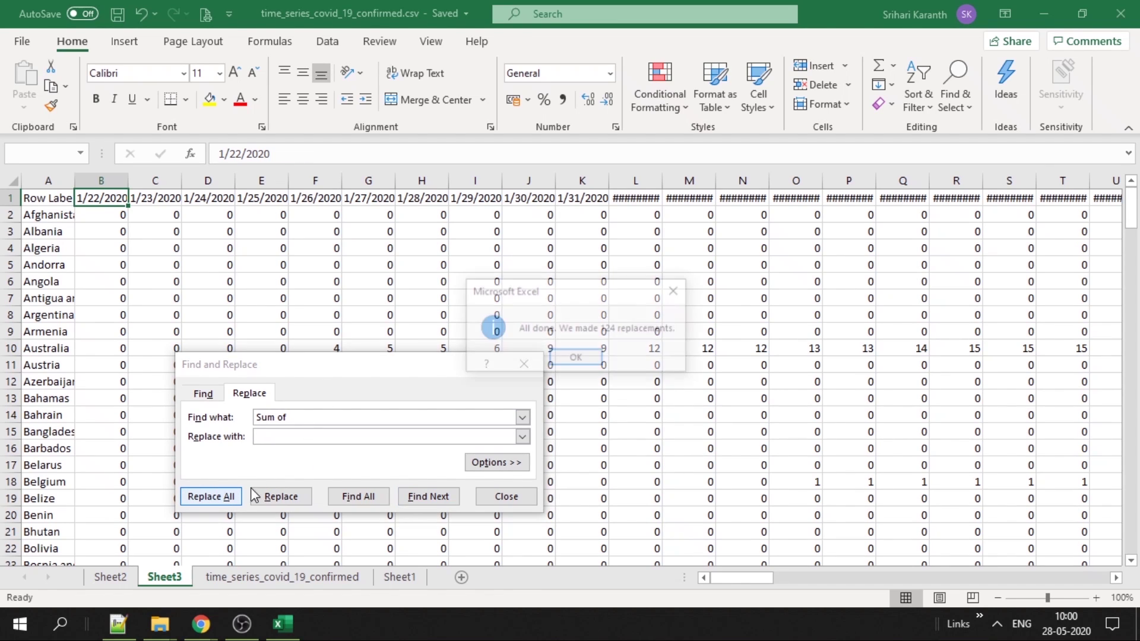
{"action": "left_click", "coordinate": [575, 358]}
{"action": "left_click", "coordinate": [523, 497]}
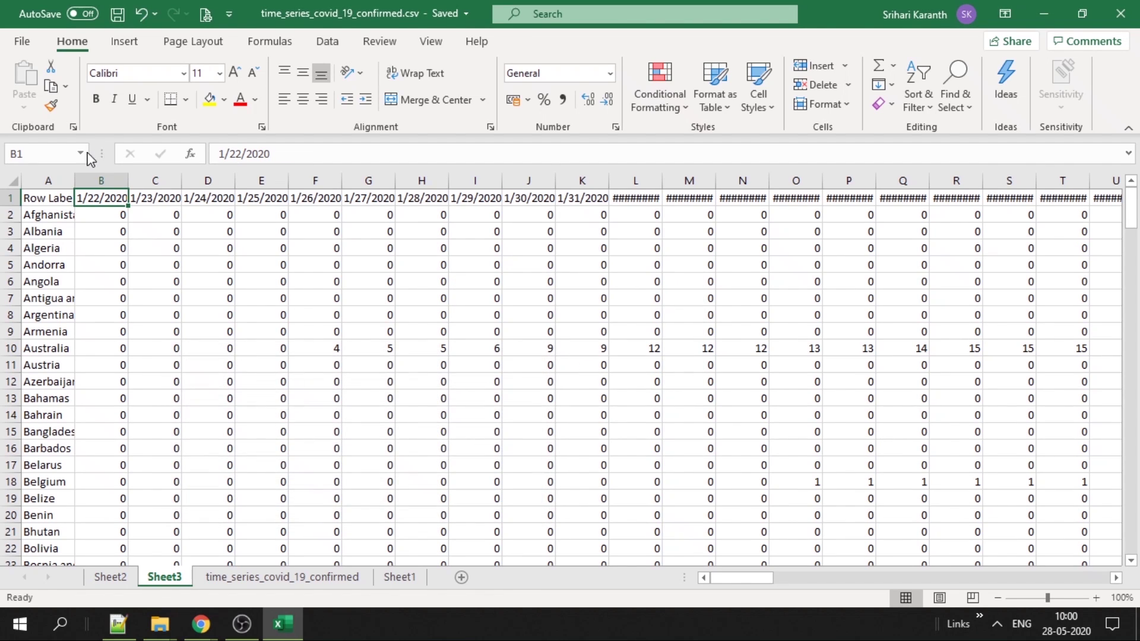
{"action": "left_click", "coordinate": [44, 202]}
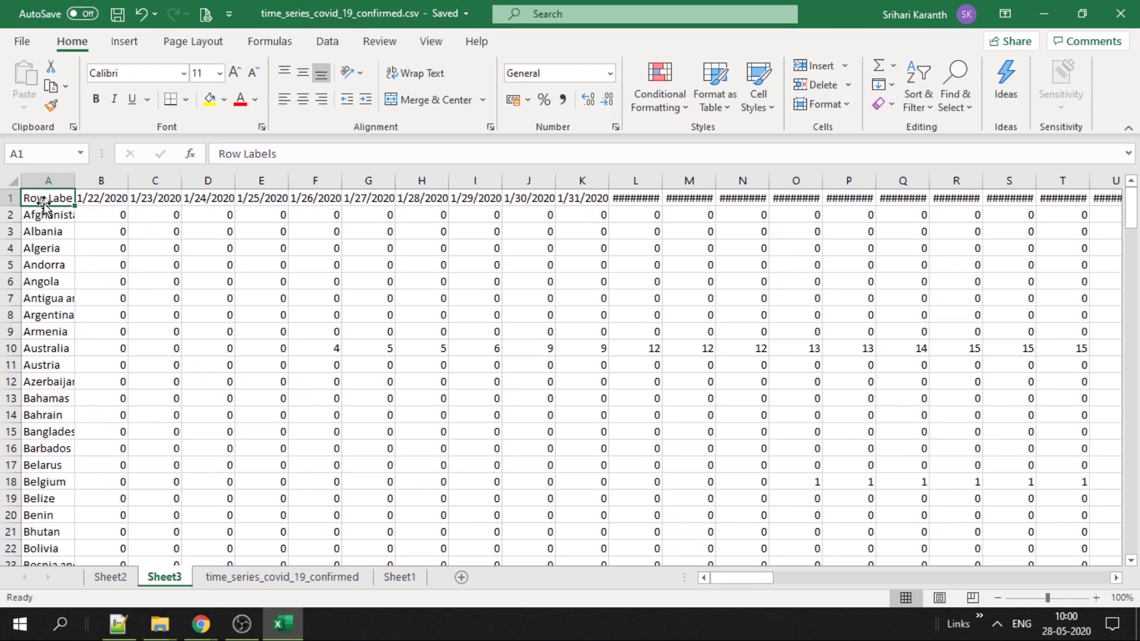
{"action": "key", "text": "Delete"}
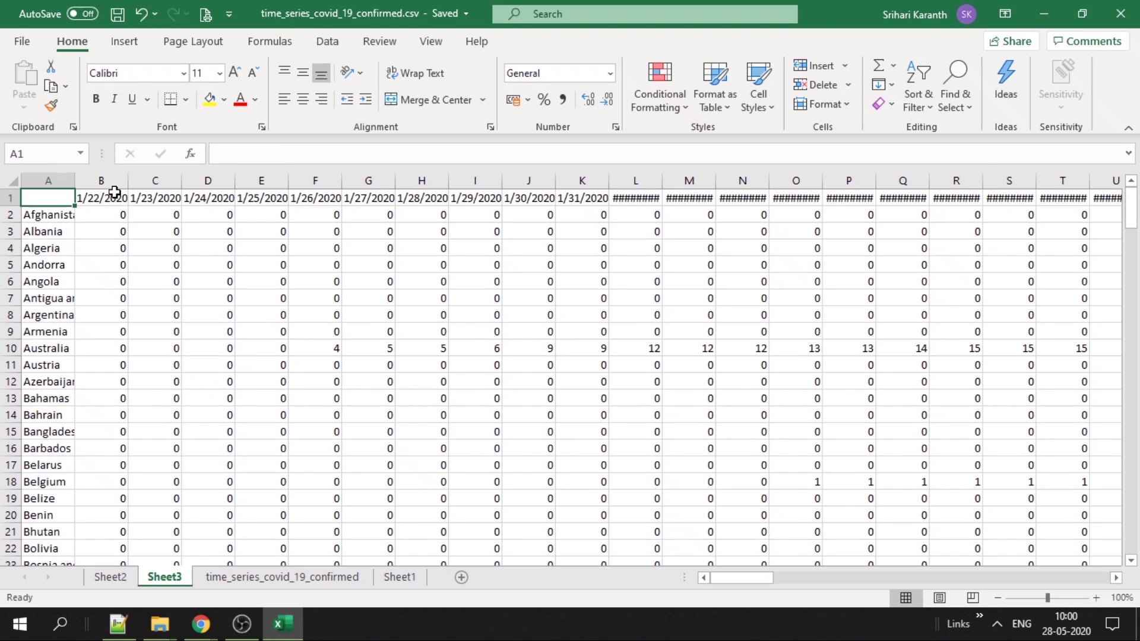
Return to the Flourish editor in Chrome and play the chart race Preview with the new data
{"action": "left_click", "coordinate": [216, 628]}
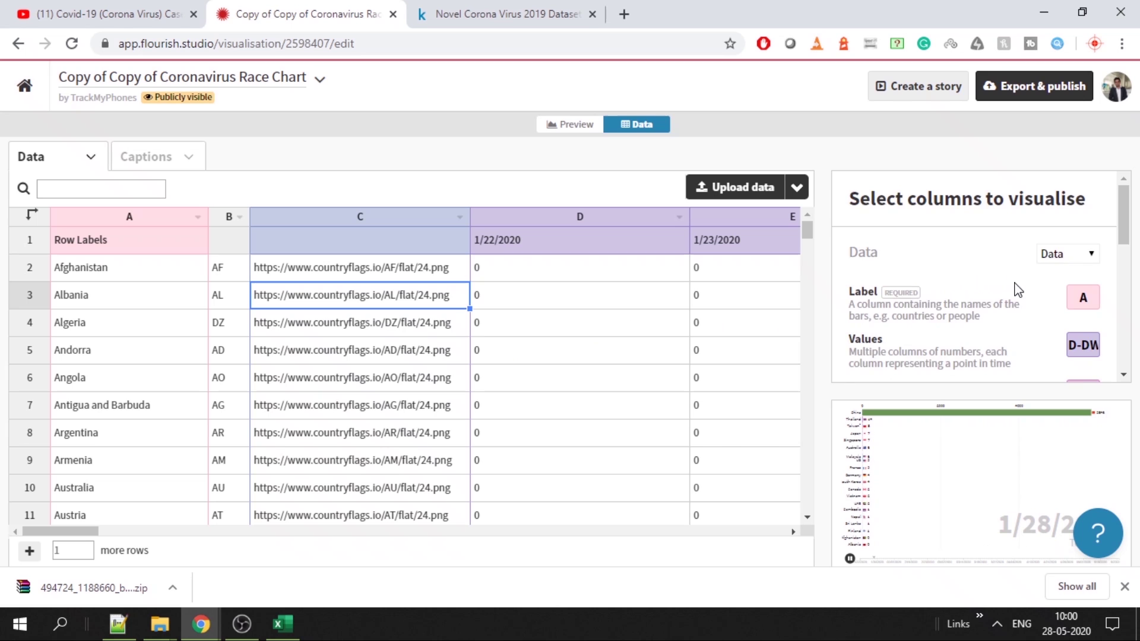
{"action": "scroll", "coordinate": [1018, 289], "scroll_direction": "down", "scroll_amount": 2}
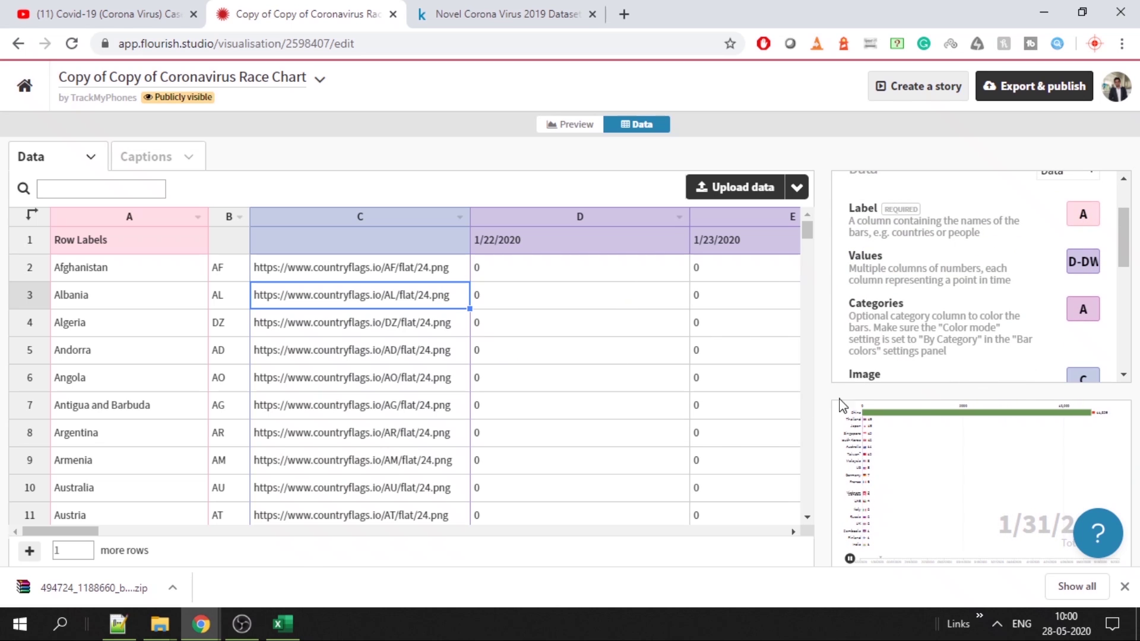
{"action": "left_click", "coordinate": [556, 128]}
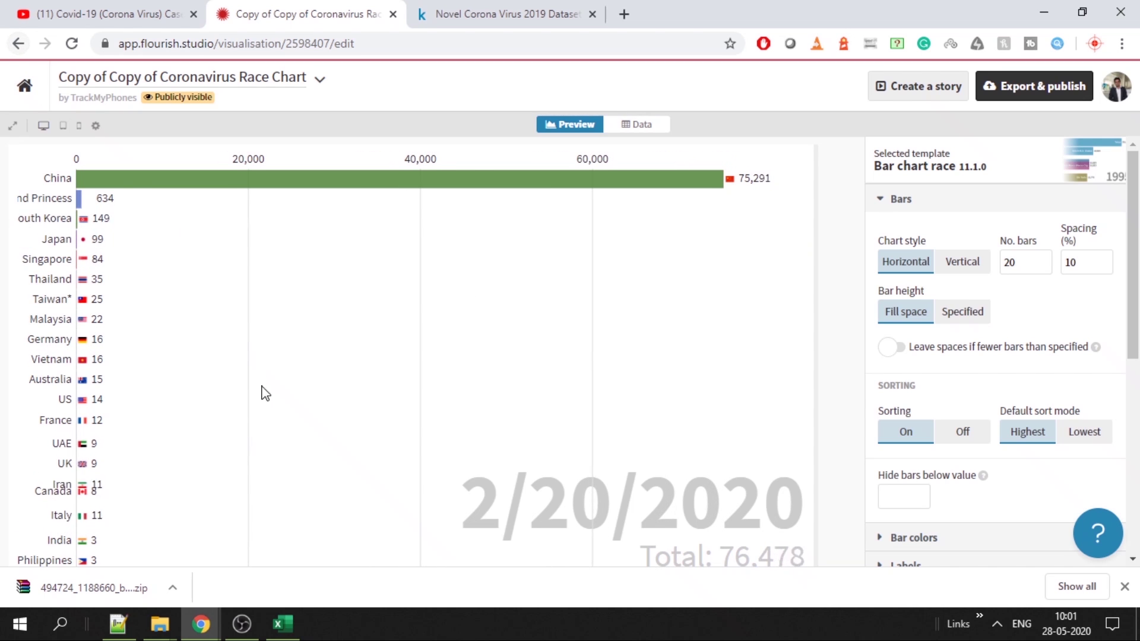
Examine the countryflags.io img src URL: its base address, country-code part and size part
{"action": "mouse_move", "coordinate": [295, 628]}
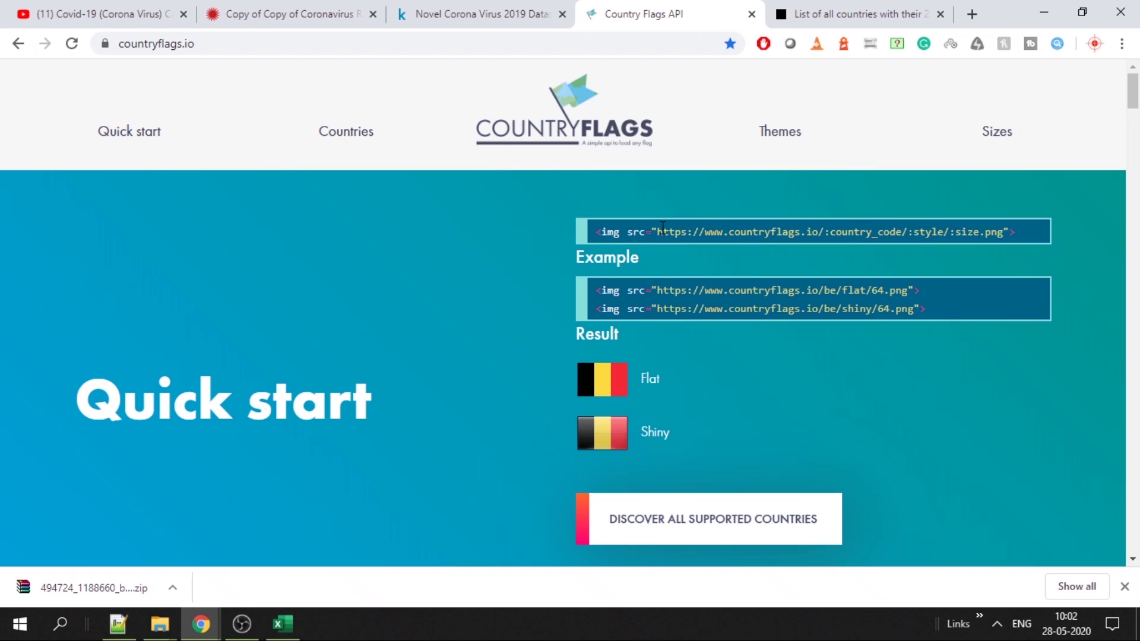
{"action": "left_click_drag", "start_coordinate": [658, 232], "coordinate": [816, 232]}
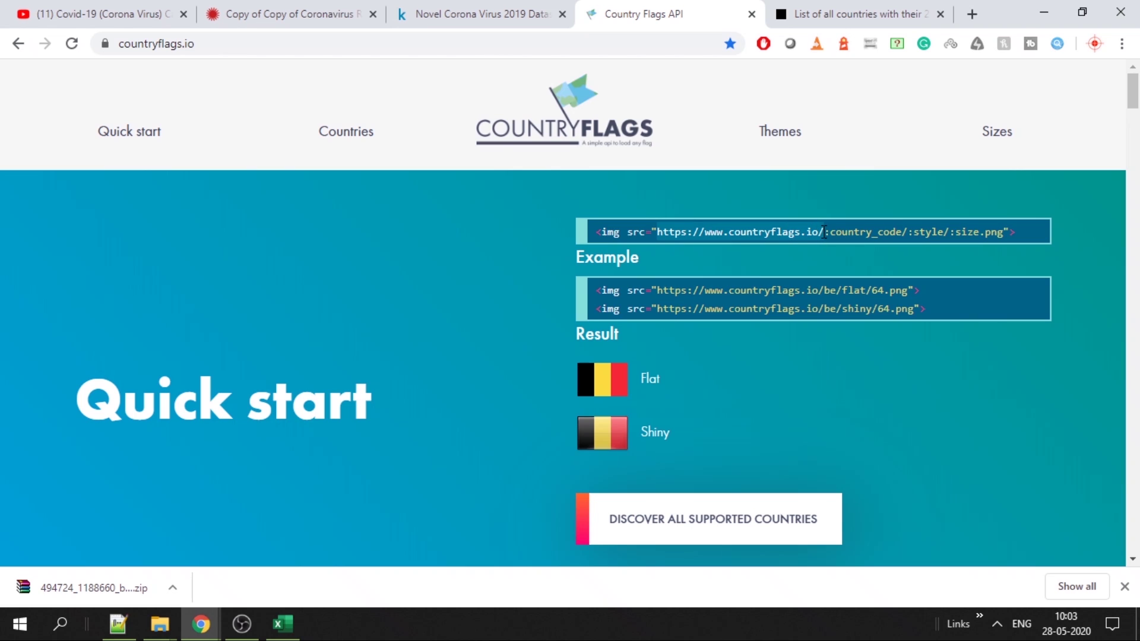
{"action": "left_click", "coordinate": [860, 245]}
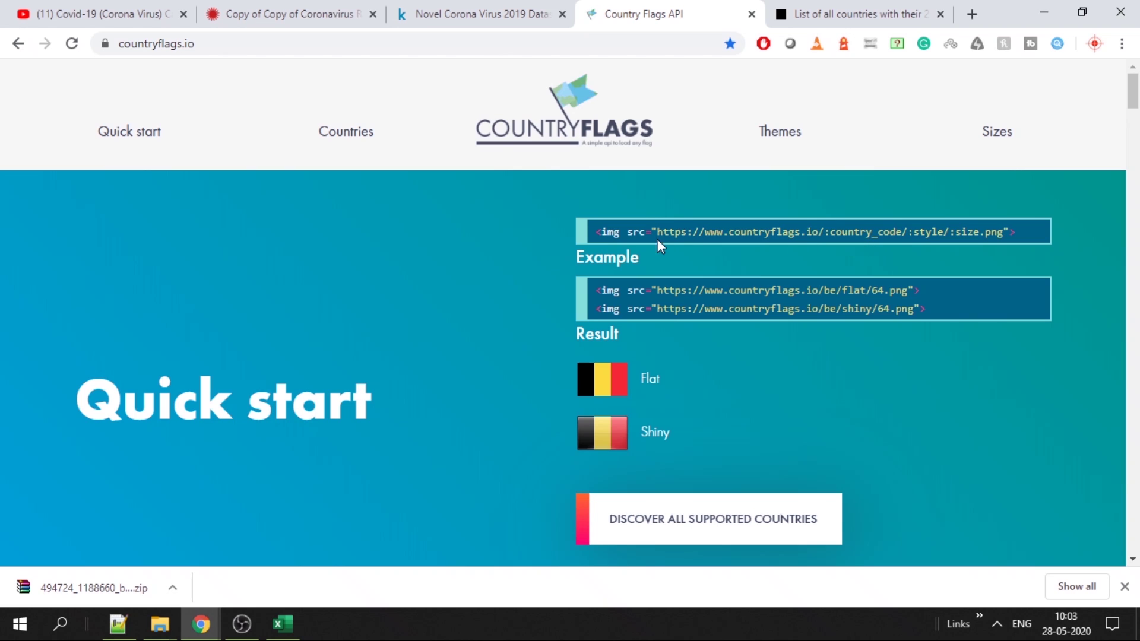
{"action": "left_click_drag", "start_coordinate": [657, 232], "coordinate": [949, 233]}
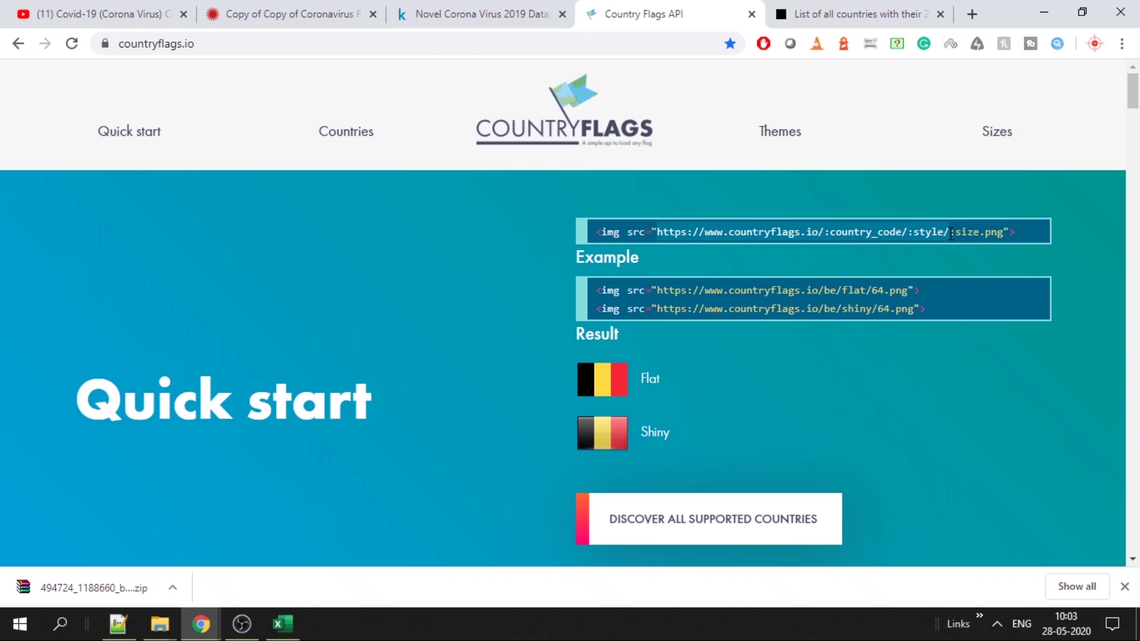
{"action": "left_click", "coordinate": [961, 235]}
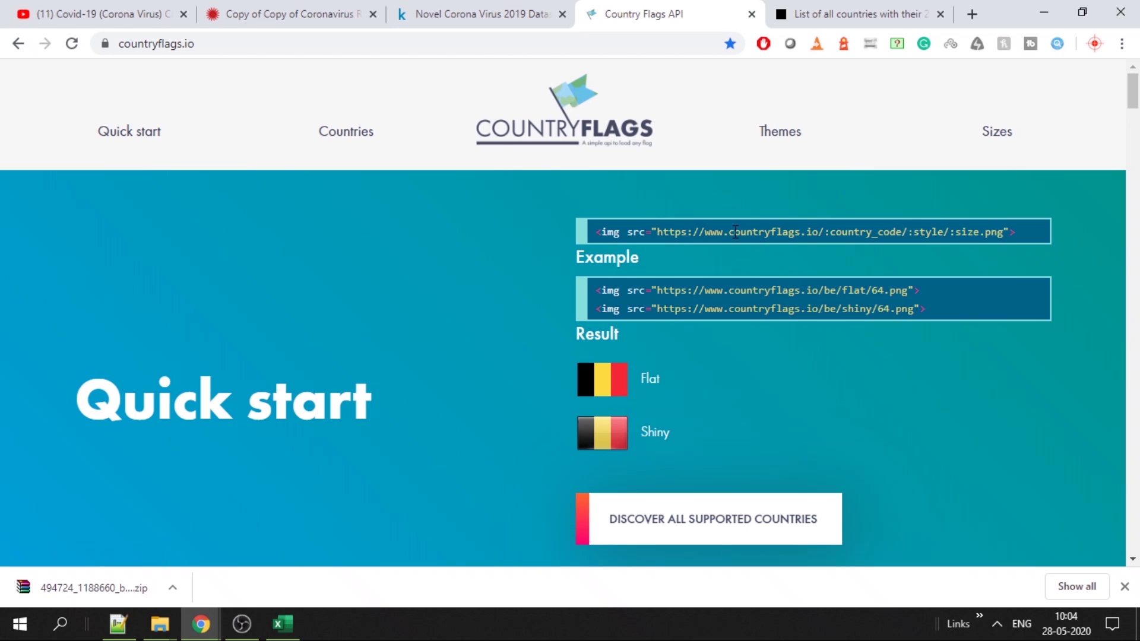
{"action": "left_click_drag", "start_coordinate": [656, 232], "coordinate": [978, 230]}
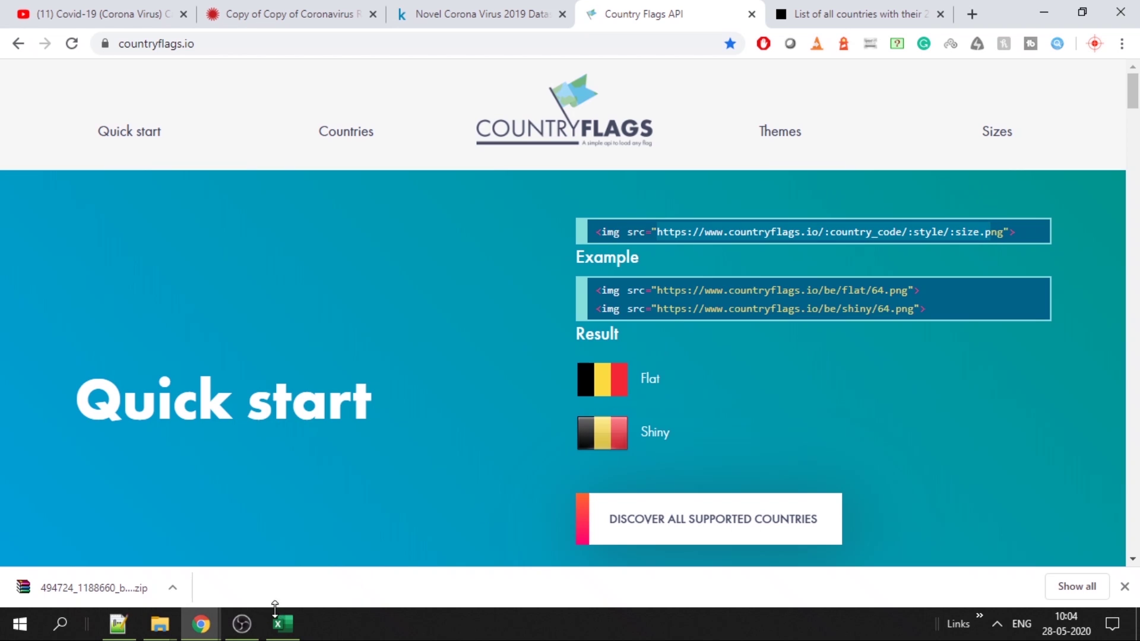
Bring up the 'List of all countries with their 2-letter codes' page
{"action": "left_click", "coordinate": [285, 626]}
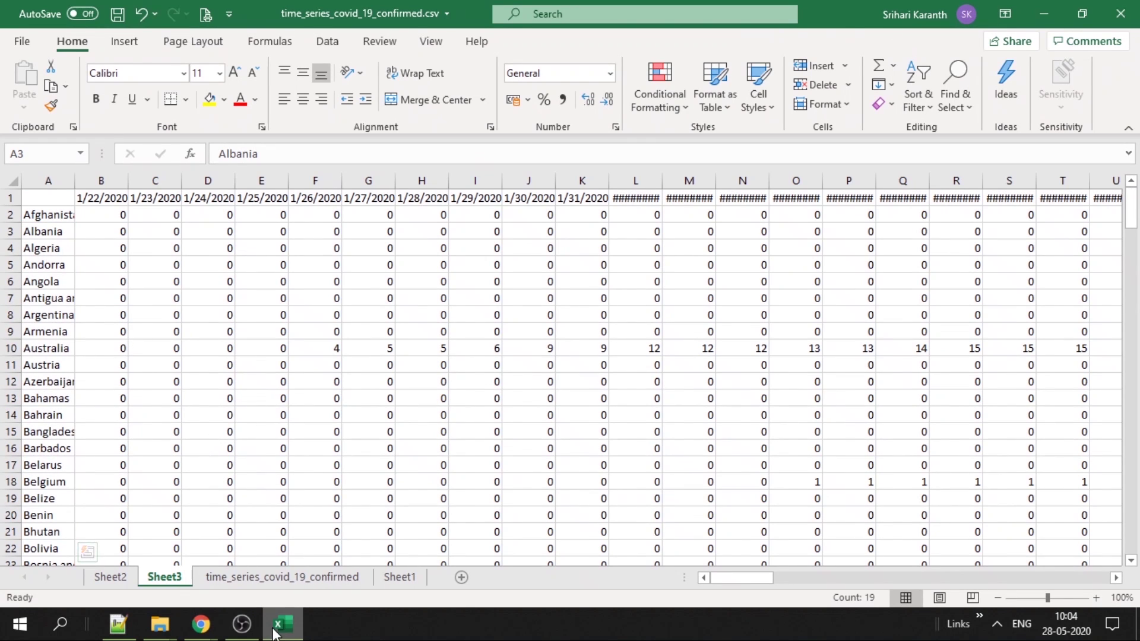
{"action": "left_click", "coordinate": [290, 638]}
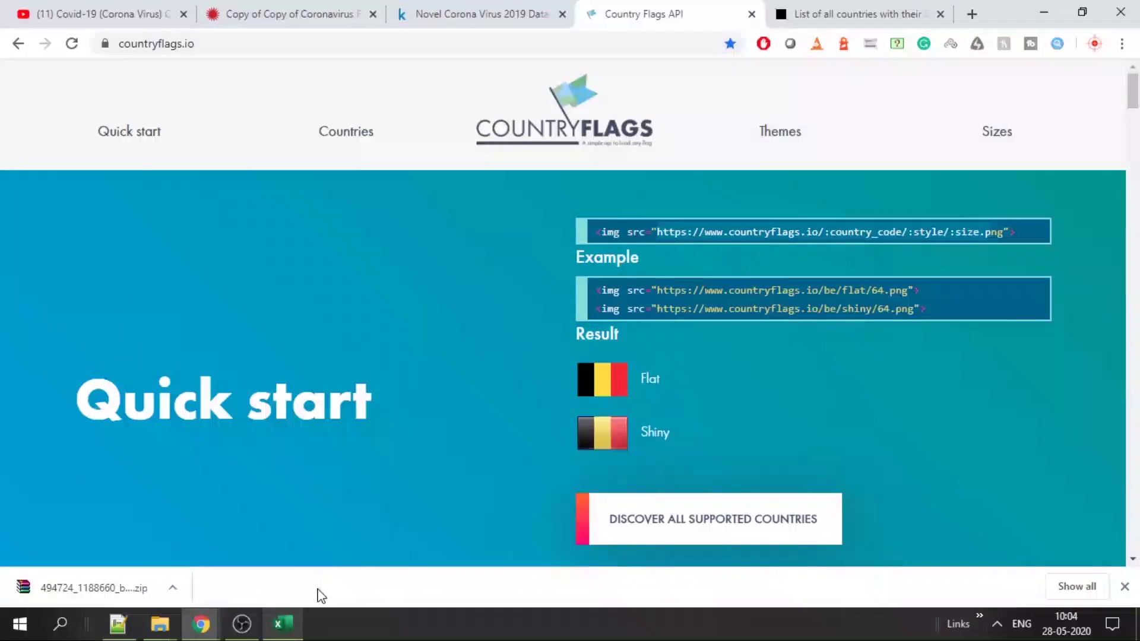
{"action": "left_click", "coordinate": [877, 21]}
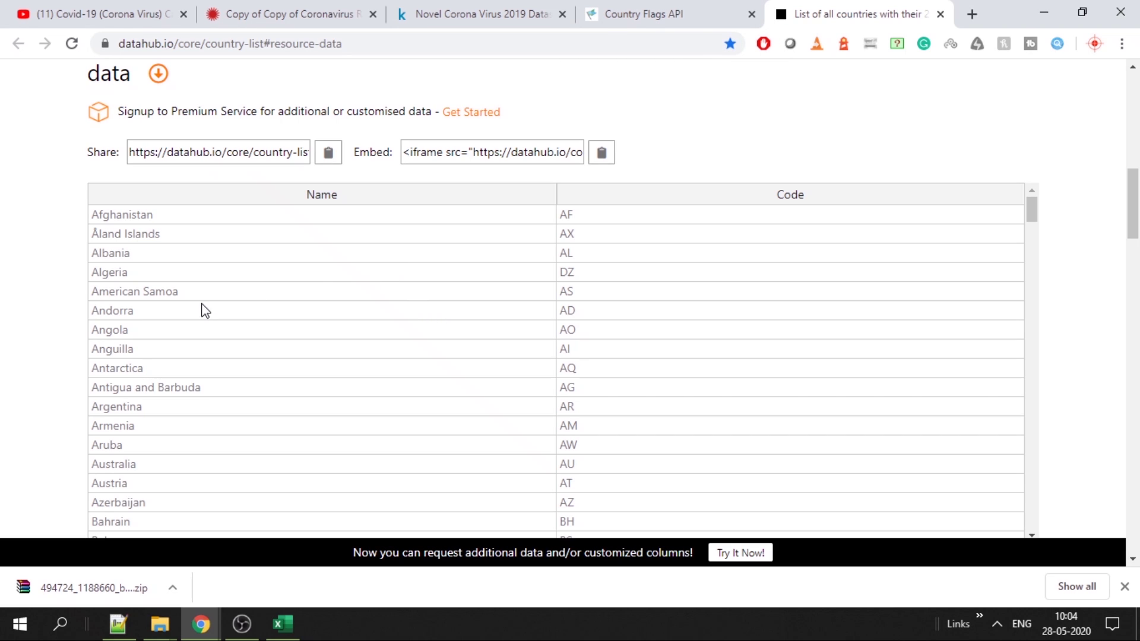
{"action": "left_click", "coordinate": [161, 222]}
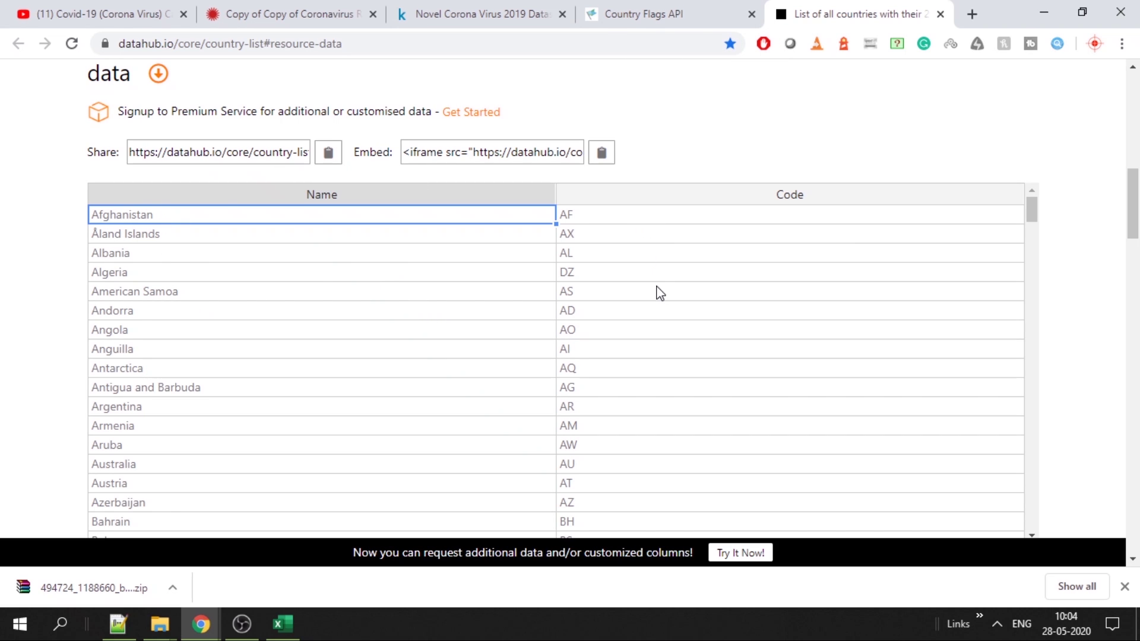
{"action": "scroll", "coordinate": [660, 293], "scroll_direction": "down", "scroll_amount": 20}
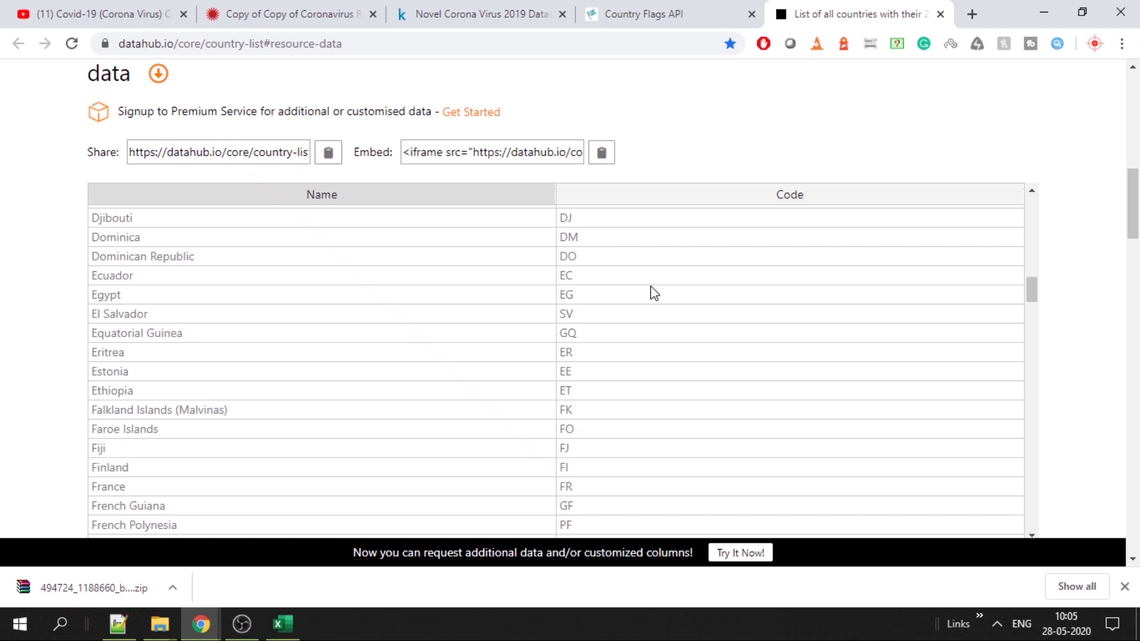
{"action": "scroll", "coordinate": [653, 293], "scroll_direction": "down", "scroll_amount": 17}
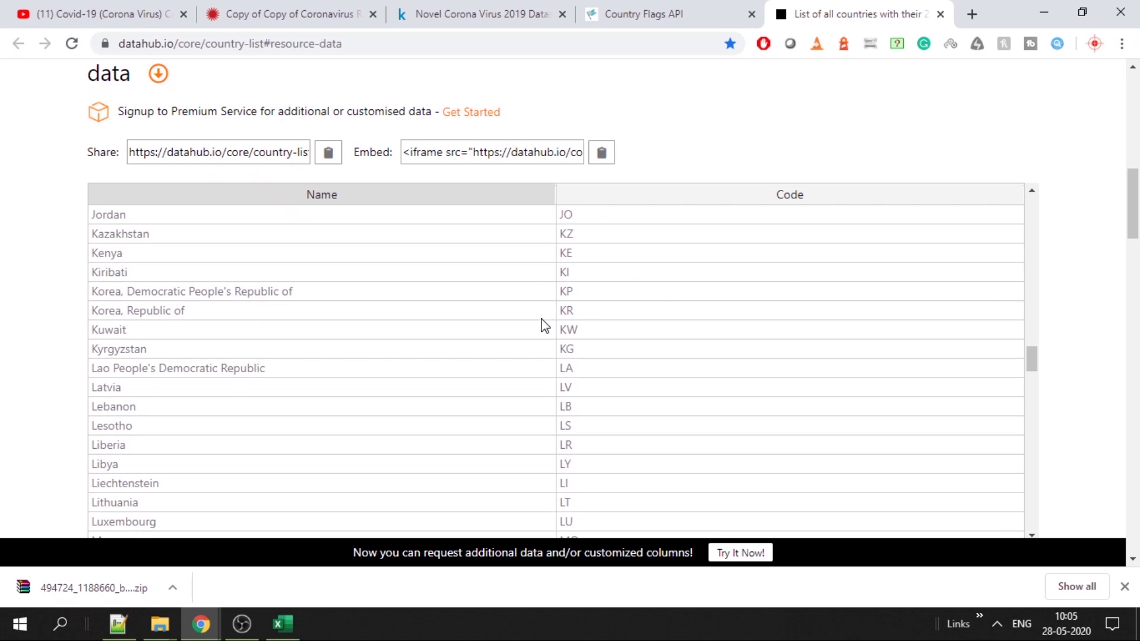
{"action": "left_click", "coordinate": [242, 288]}
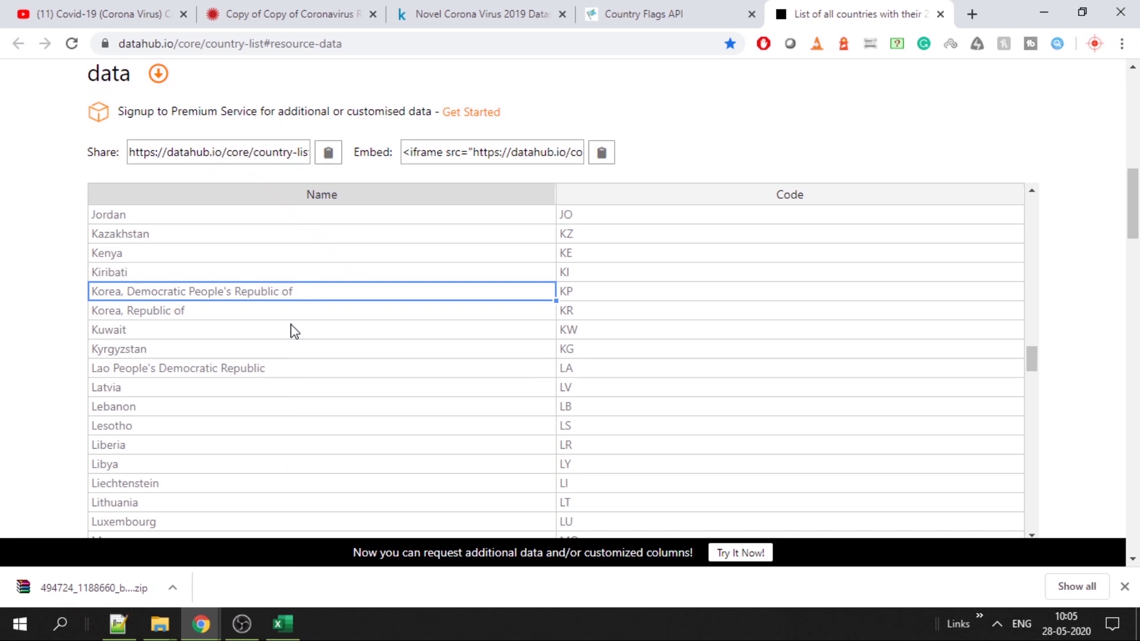
{"action": "scroll", "coordinate": [297, 321], "scroll_direction": "down", "scroll_amount": 3}
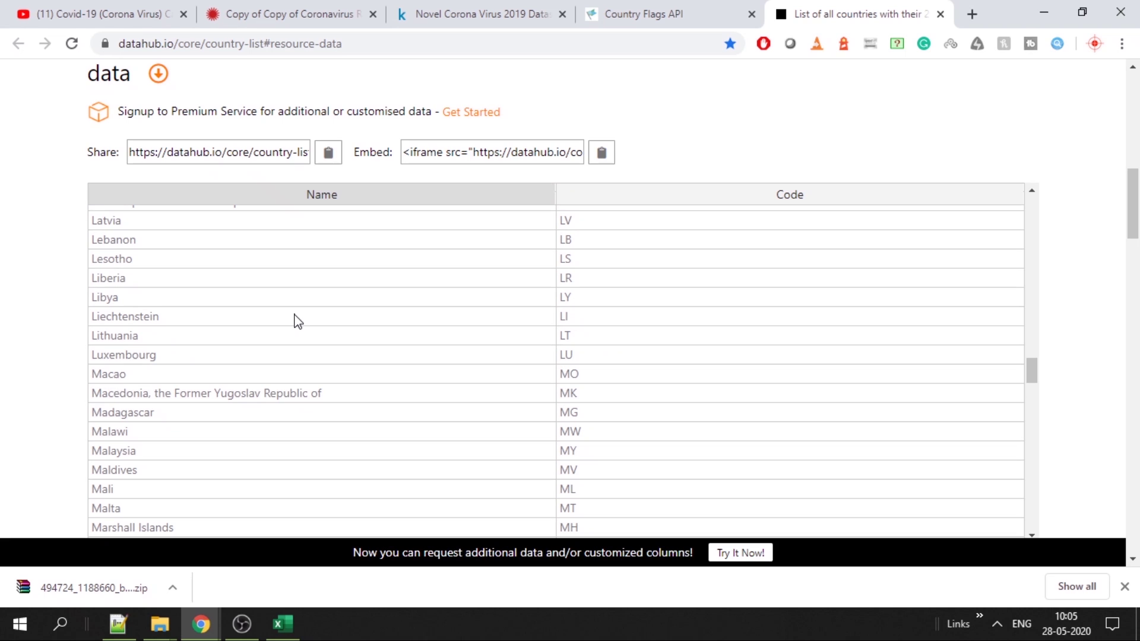
{"action": "scroll", "coordinate": [297, 322], "scroll_direction": "up", "scroll_amount": 5}
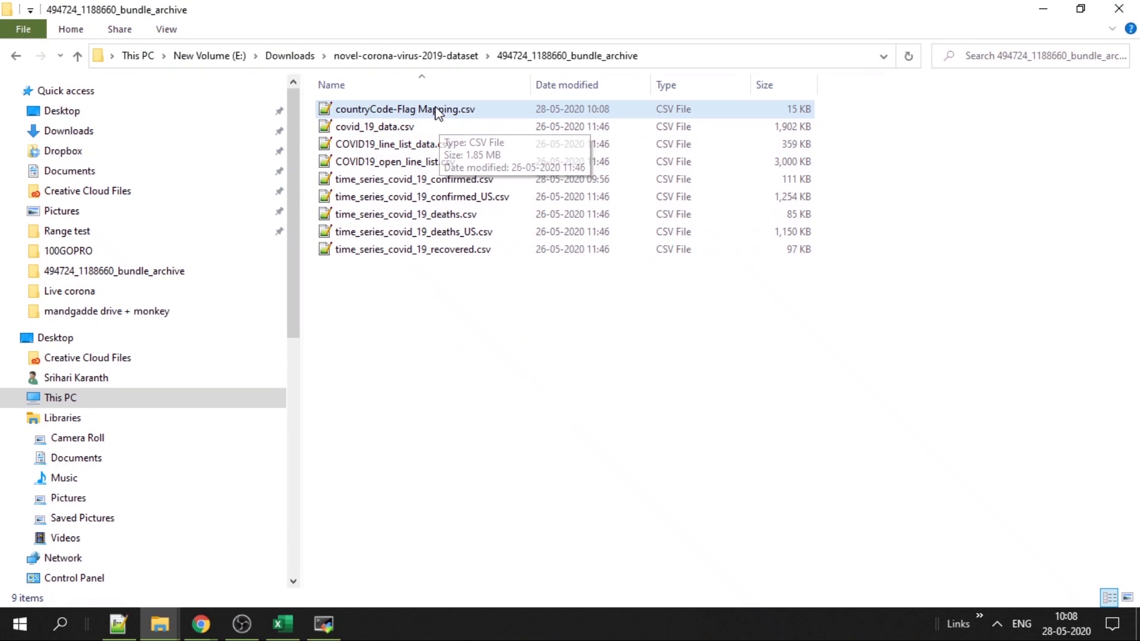
{"action": "left_click", "coordinate": [436, 110]}
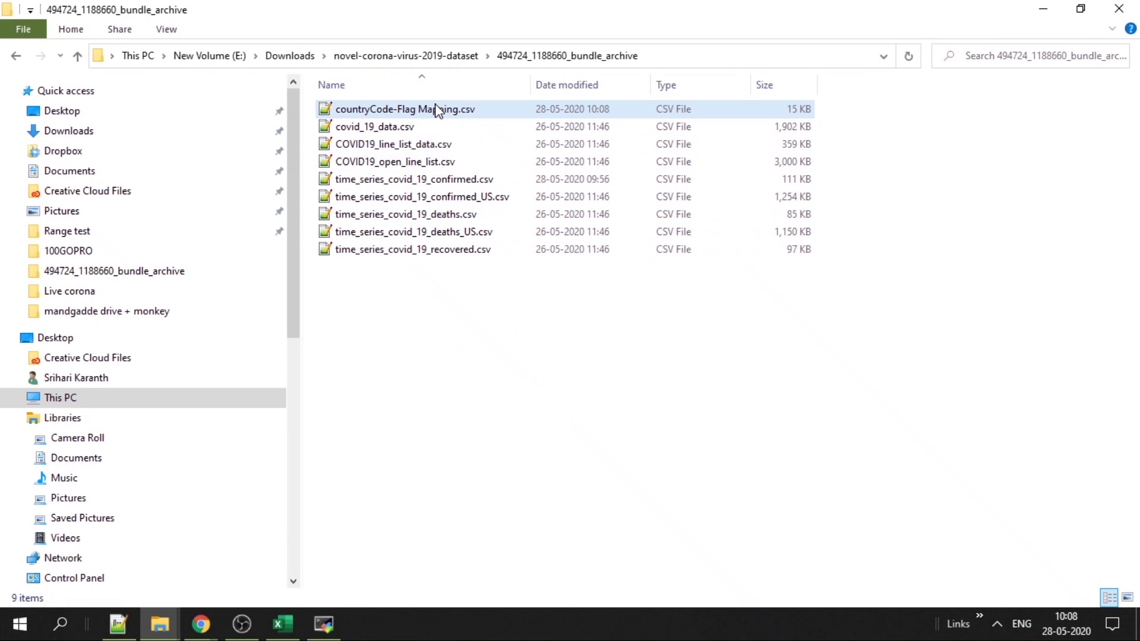
{"action": "double_click", "coordinate": [437, 111]}
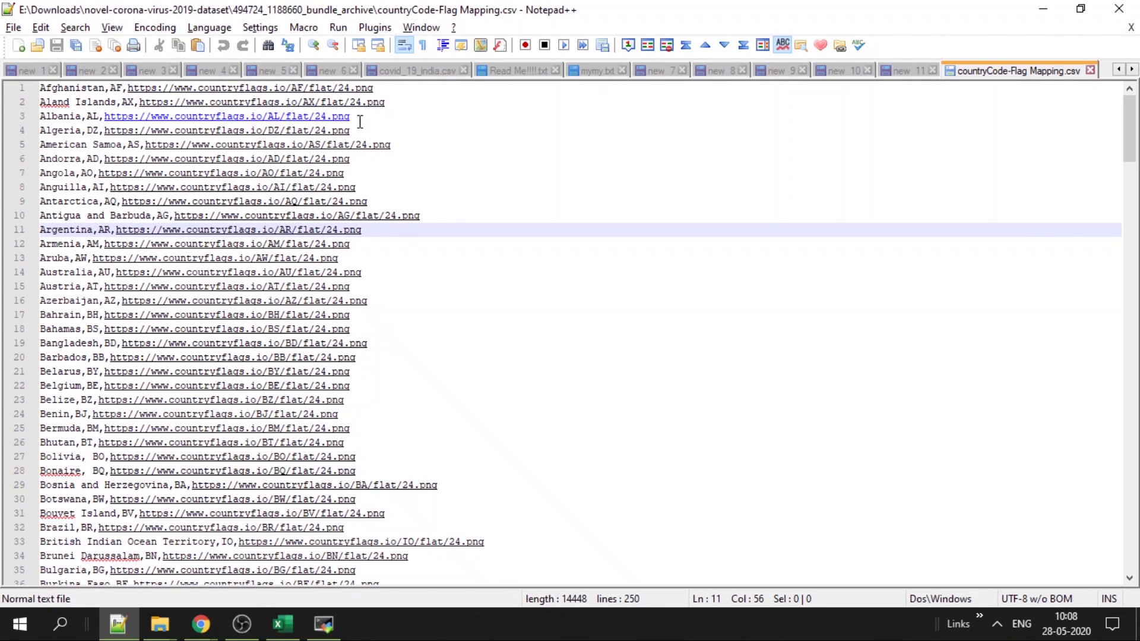
{"action": "scroll", "coordinate": [362, 149], "scroll_direction": "down", "scroll_amount": 8}
{"action": "key", "text": "alt+Tab"}
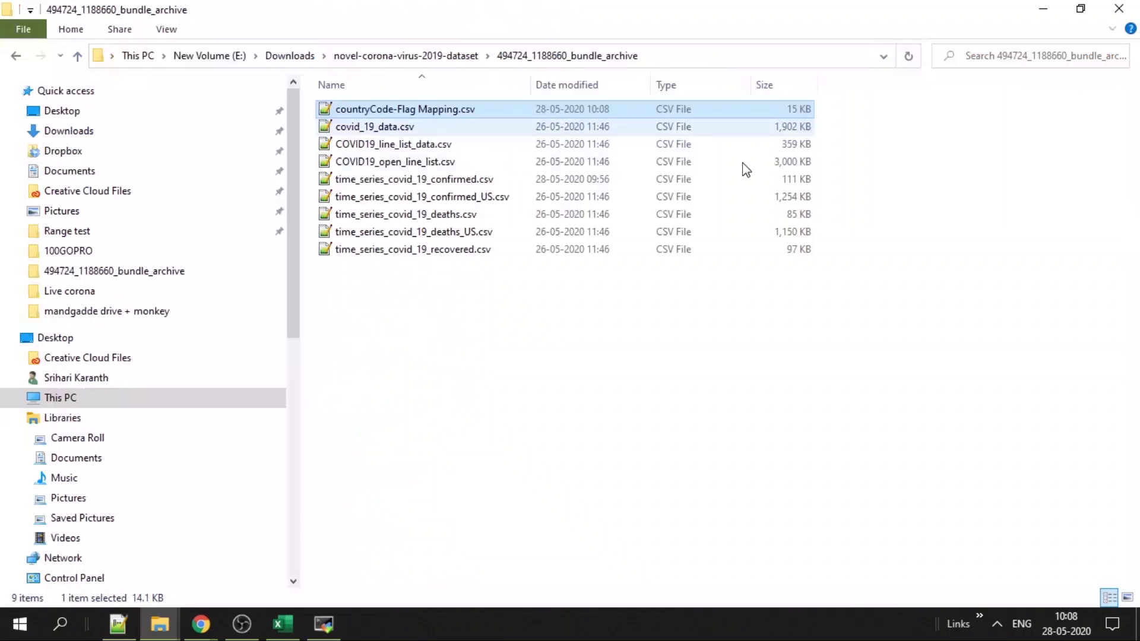
Open the flag mapping file and paste the country and flag list into Sheet1 starting at A1
{"action": "left_click", "coordinate": [395, 114], "text": "ctrl"}
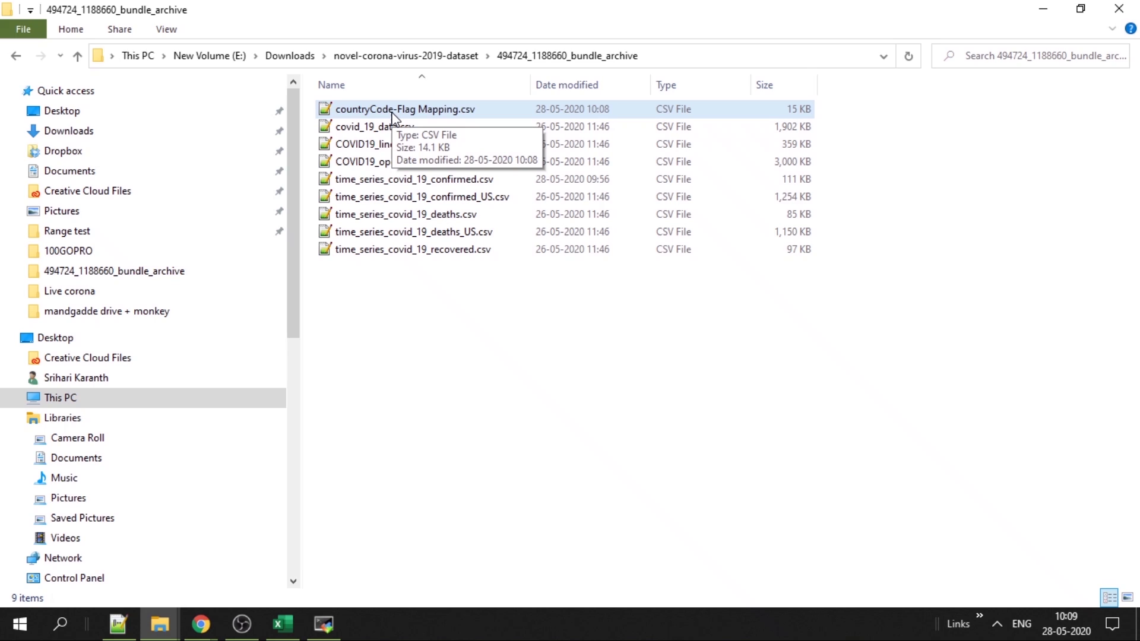
{"action": "double_click", "coordinate": [392, 112]}
{"action": "left_click", "coordinate": [283, 624]}
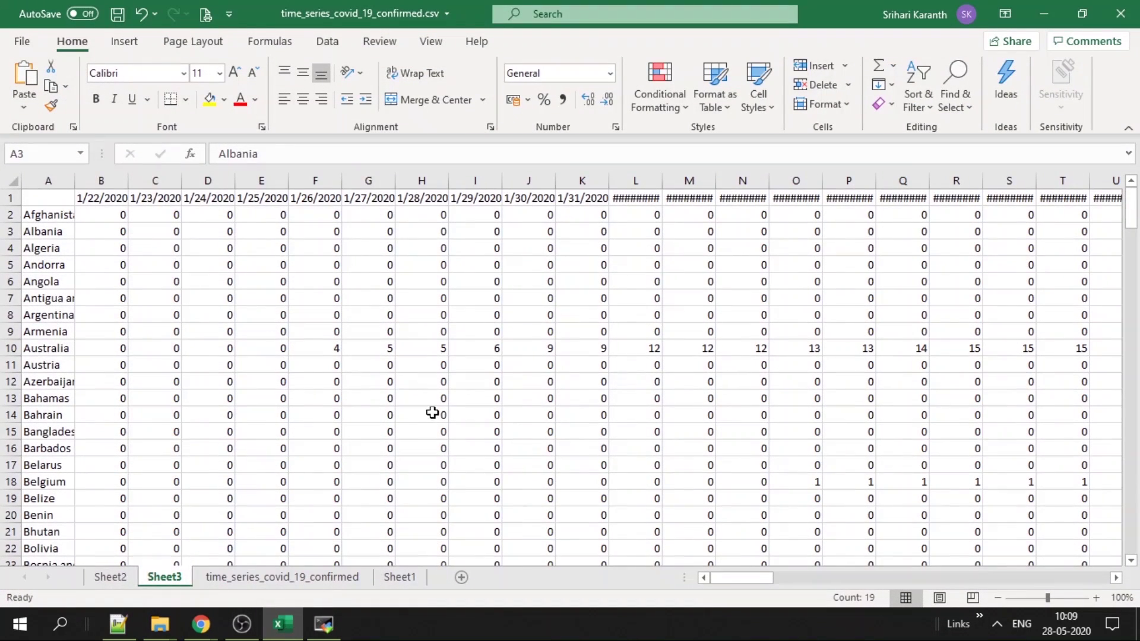
{"action": "left_click", "coordinate": [399, 577]}
{"action": "key", "text": "ctrl+v"}
{"action": "key", "text": "ctrl+z"}
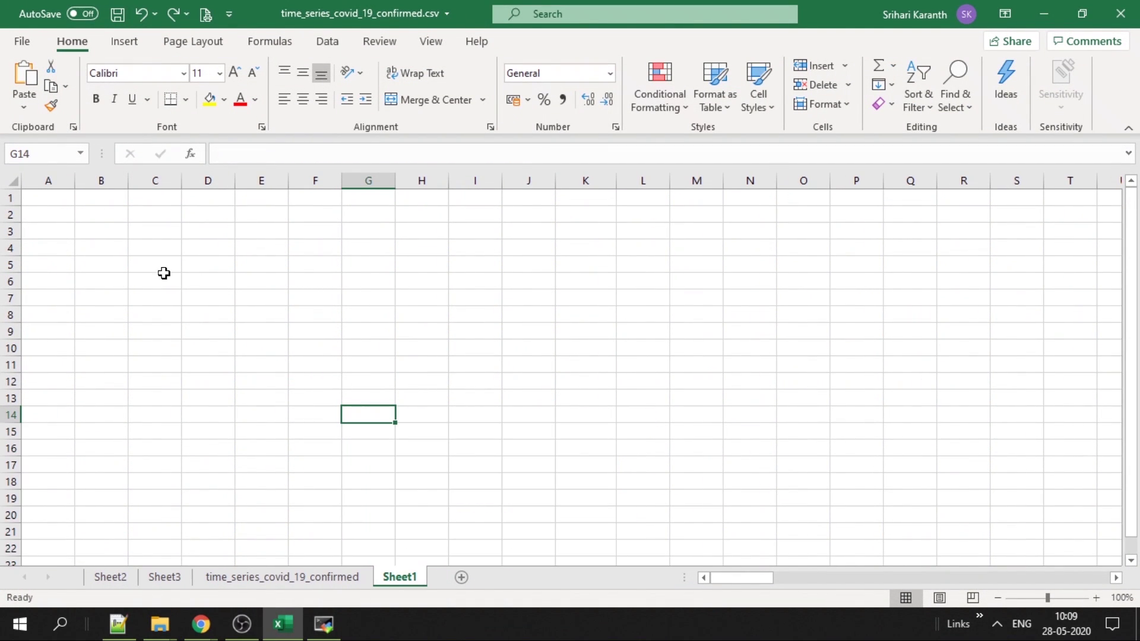
{"action": "left_click", "coordinate": [74, 204]}
{"action": "key", "text": "ctrl+v"}
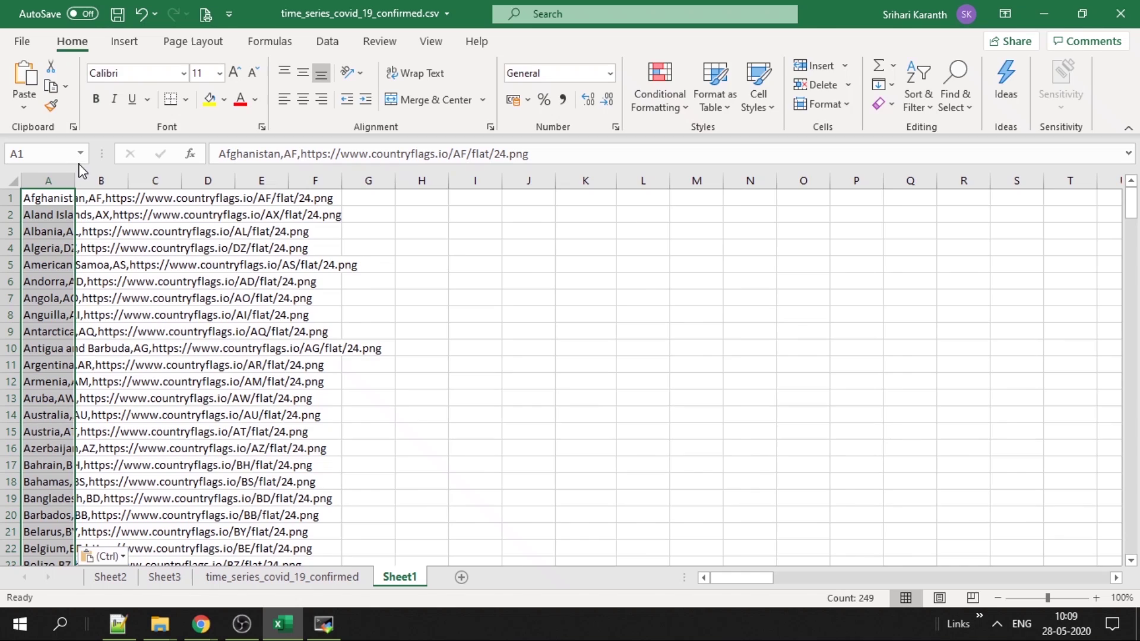
Split column A at commas into name, code and flag URL columns with Text to Columns
{"action": "left_click", "coordinate": [48, 180]}
{"action": "double_click", "coordinate": [75, 180]}
{"action": "left_click", "coordinate": [327, 41]}
{"action": "left_click", "coordinate": [797, 86]}
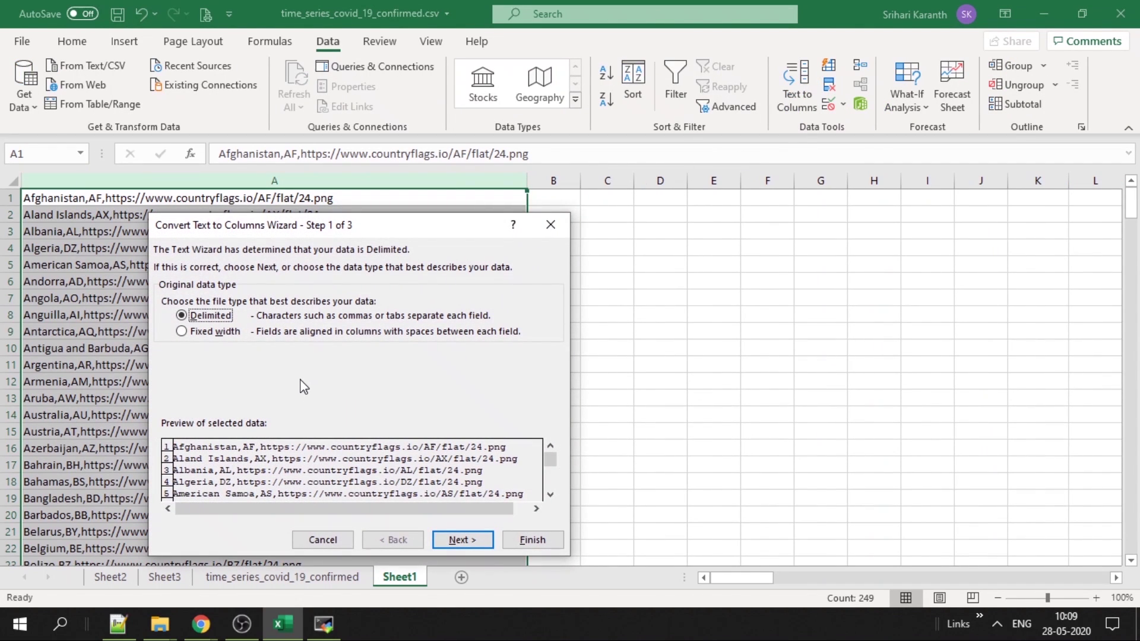
{"action": "left_click", "coordinate": [460, 539]}
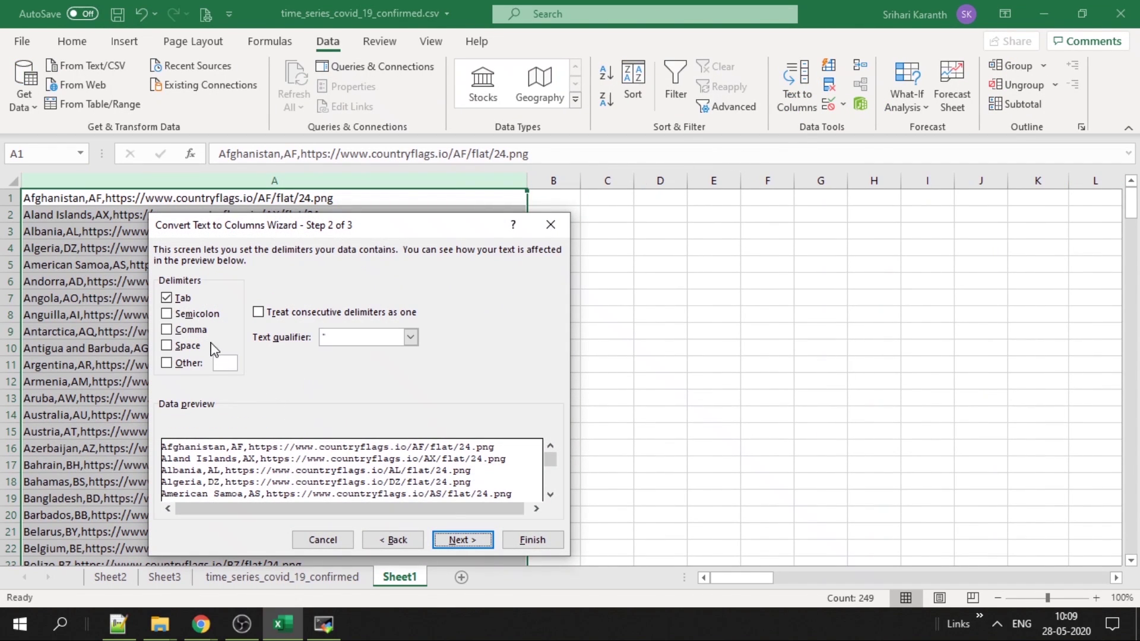
{"action": "key", "text": "alt+c"}
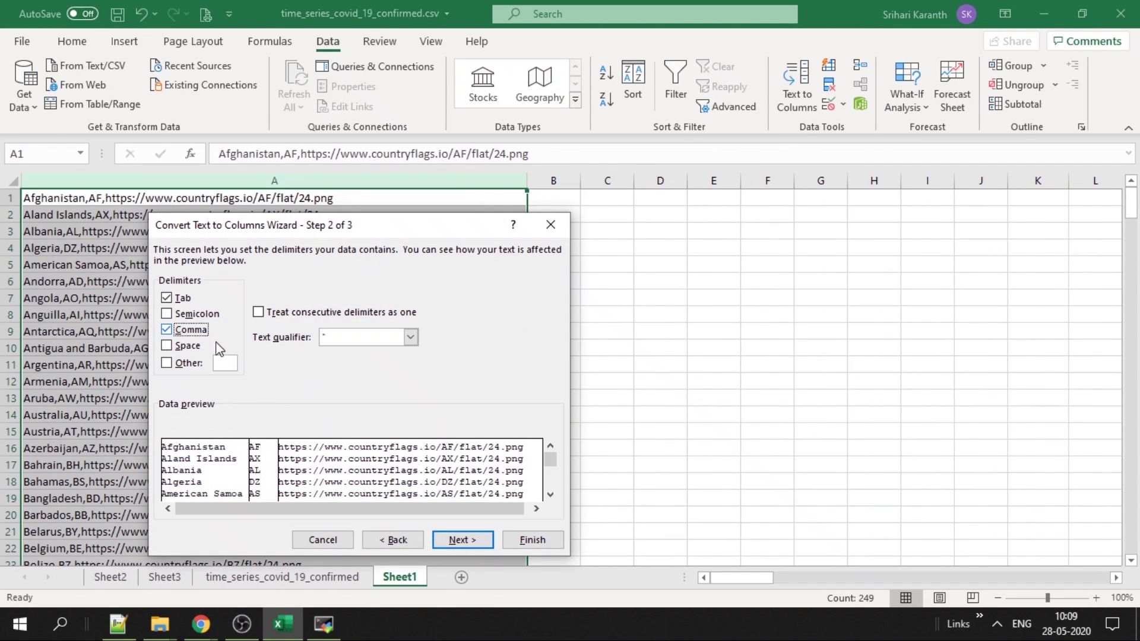
{"action": "left_click", "coordinate": [513, 543]}
{"action": "left_click", "coordinate": [316, 331]}
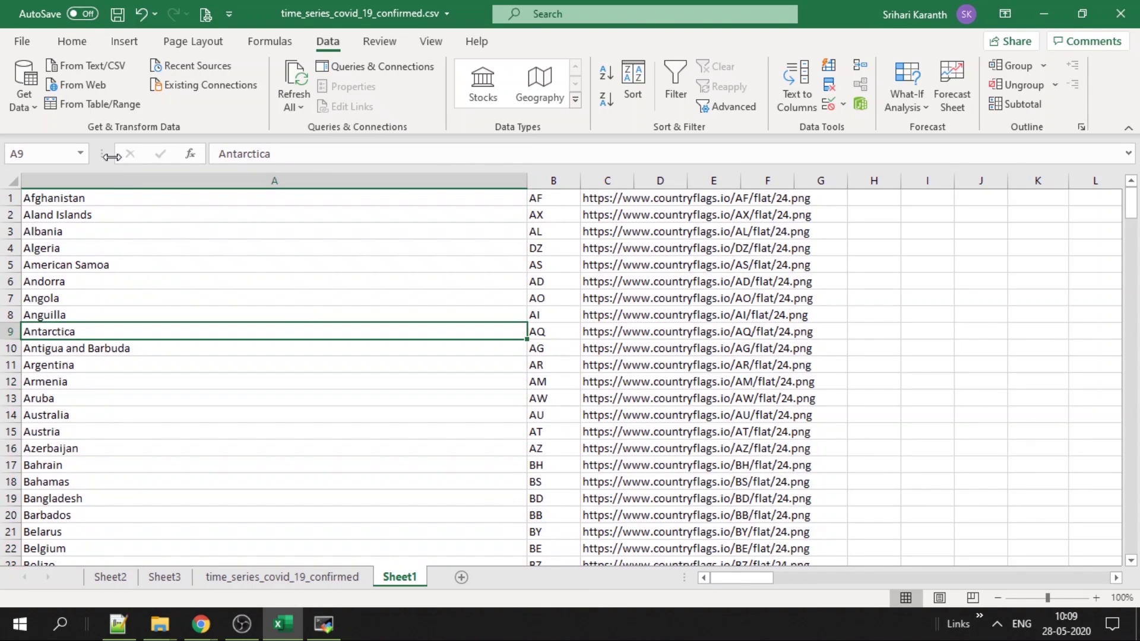
{"action": "left_click", "coordinate": [132, 179]}
{"action": "left_click", "coordinate": [638, 191]}
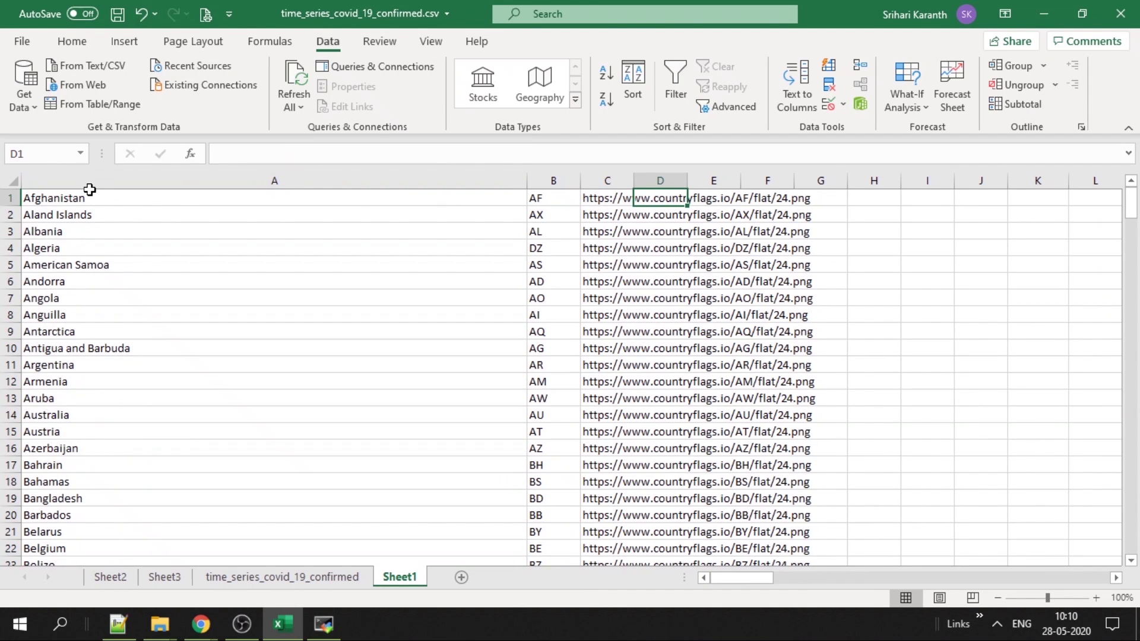
On Sheet3, select column B to insert new columns before it
{"action": "left_click", "coordinate": [245, 578]}
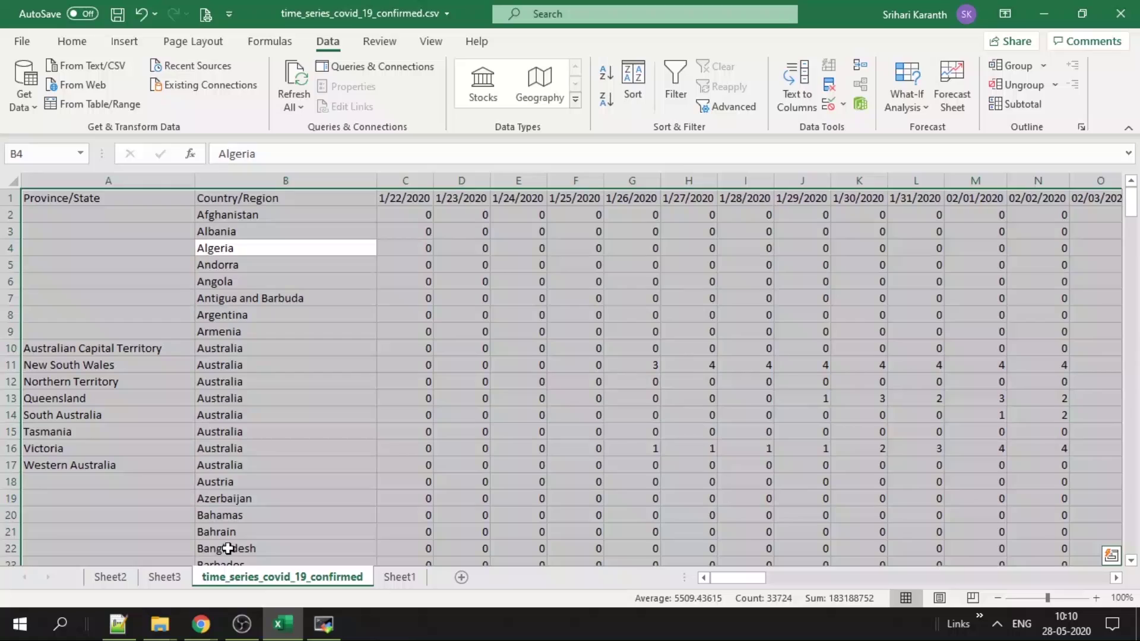
{"action": "left_click", "coordinate": [164, 577]}
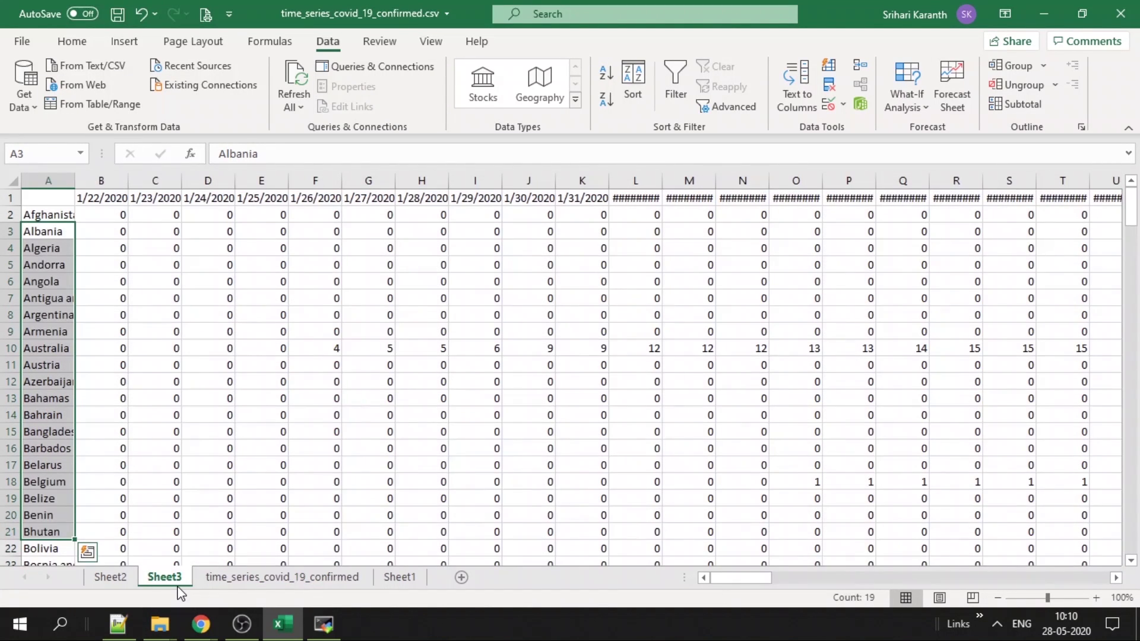
{"action": "left_click", "coordinate": [30, 234]}
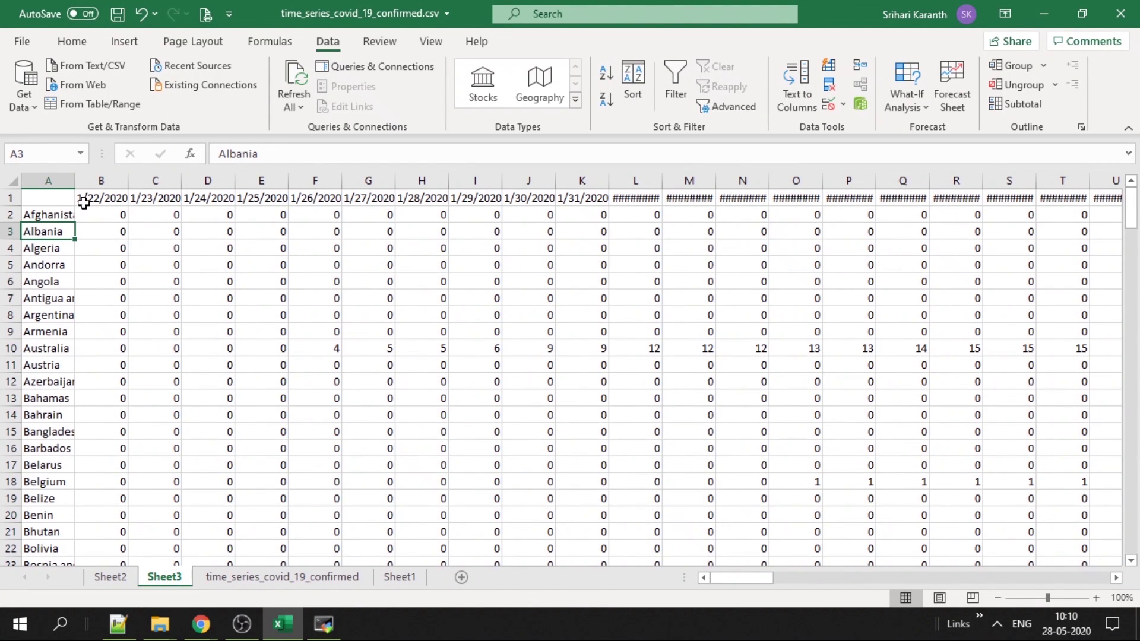
{"action": "left_click", "coordinate": [101, 181]}
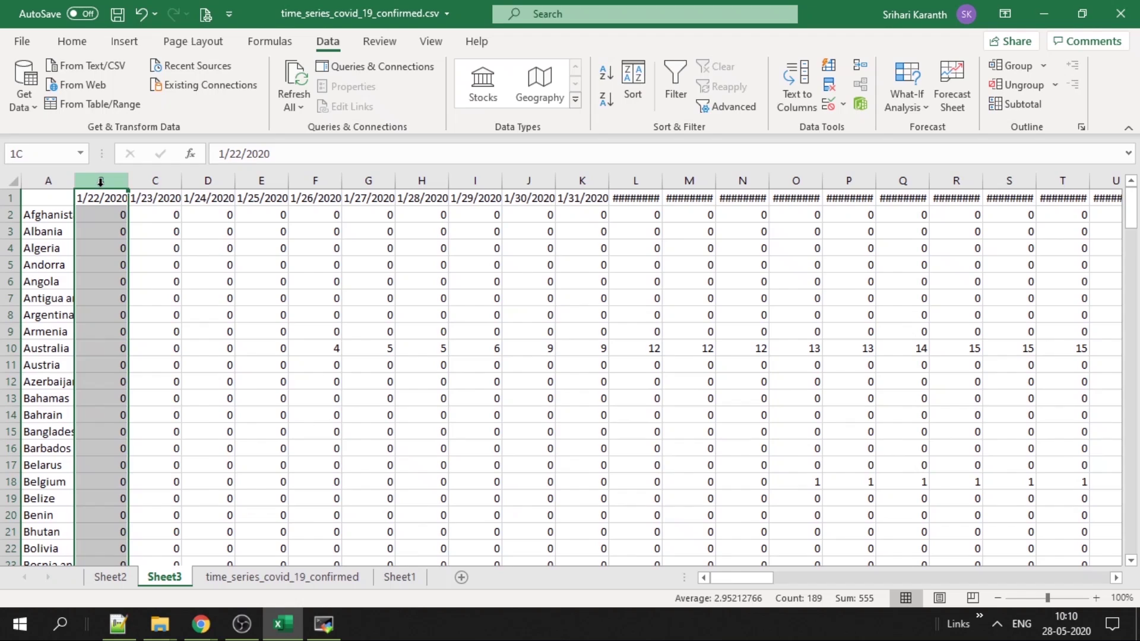
{"action": "right_click", "coordinate": [101, 180]}
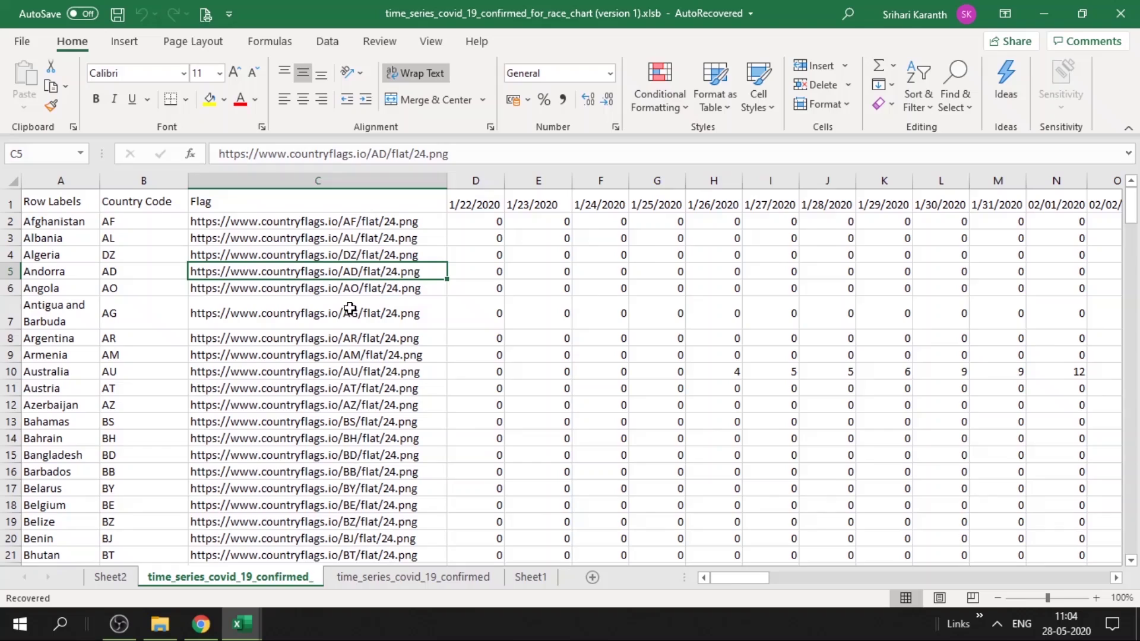
Check the Flag URLs, then save the sheet as a CSV (Comma delimited) file, active sheet only
{"action": "scroll", "coordinate": [392, 400], "scroll_direction": "down", "scroll_amount": 1}
{"action": "scroll", "coordinate": [392, 400], "scroll_direction": "up", "scroll_amount": 1}
{"action": "mouse_move", "coordinate": [728, 579]}
{"action": "left_mouse_down"}
{"action": "mouse_move", "coordinate": [804, 563]}
{"action": "mouse_move", "coordinate": [682, 555]}
{"action": "mouse_move", "coordinate": [721, 577]}
{"action": "left_mouse_up"}
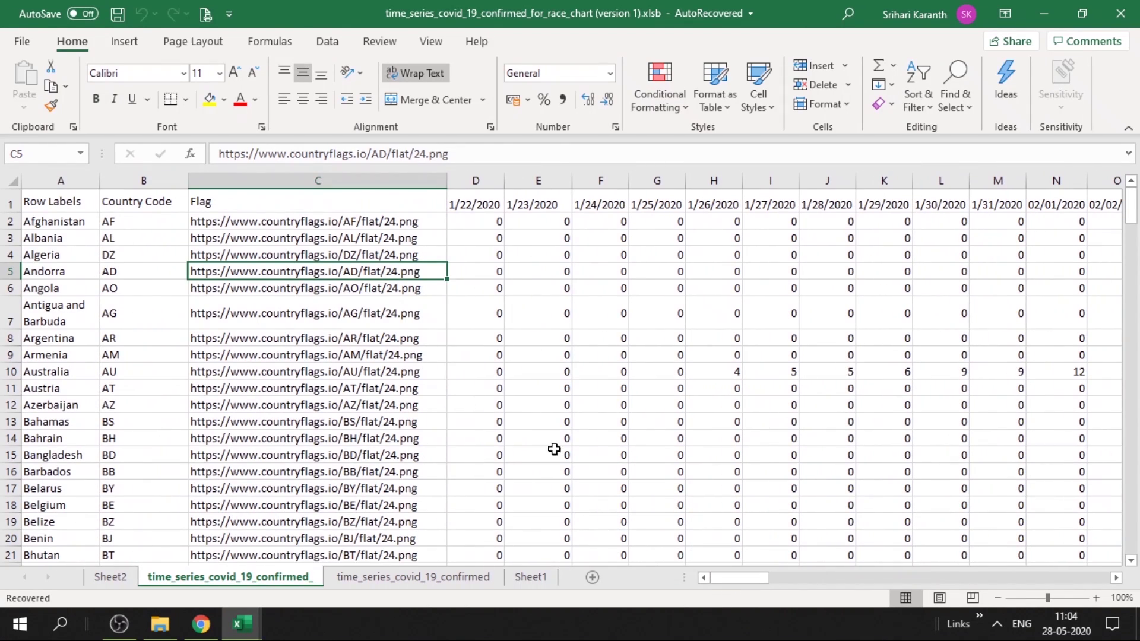
{"action": "left_click", "coordinate": [22, 41]}
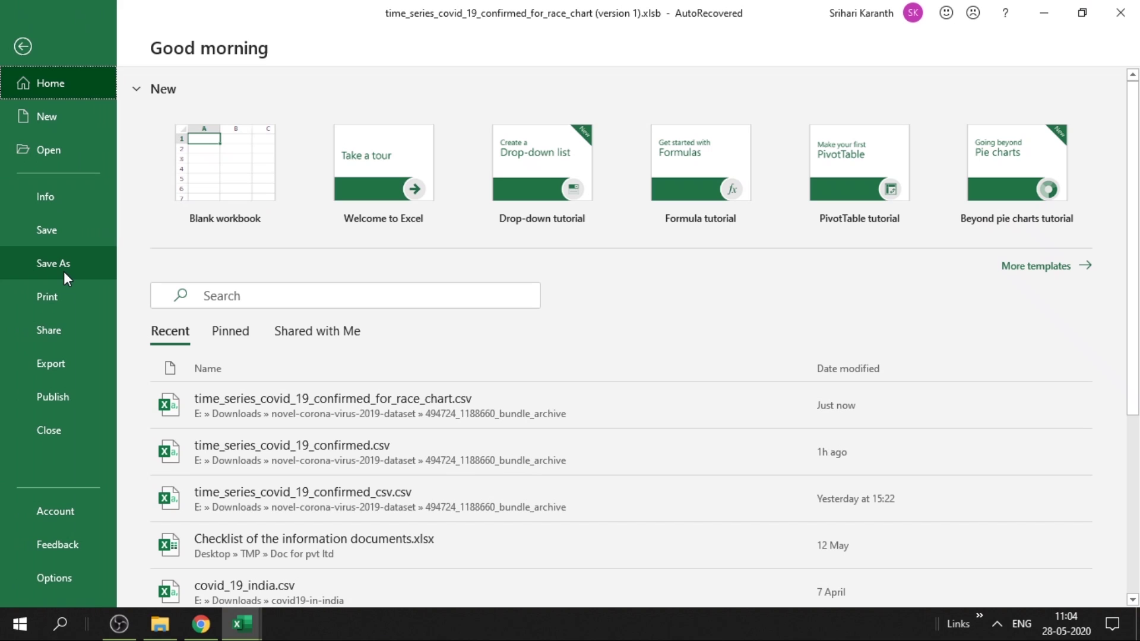
{"action": "left_click", "coordinate": [63, 264]}
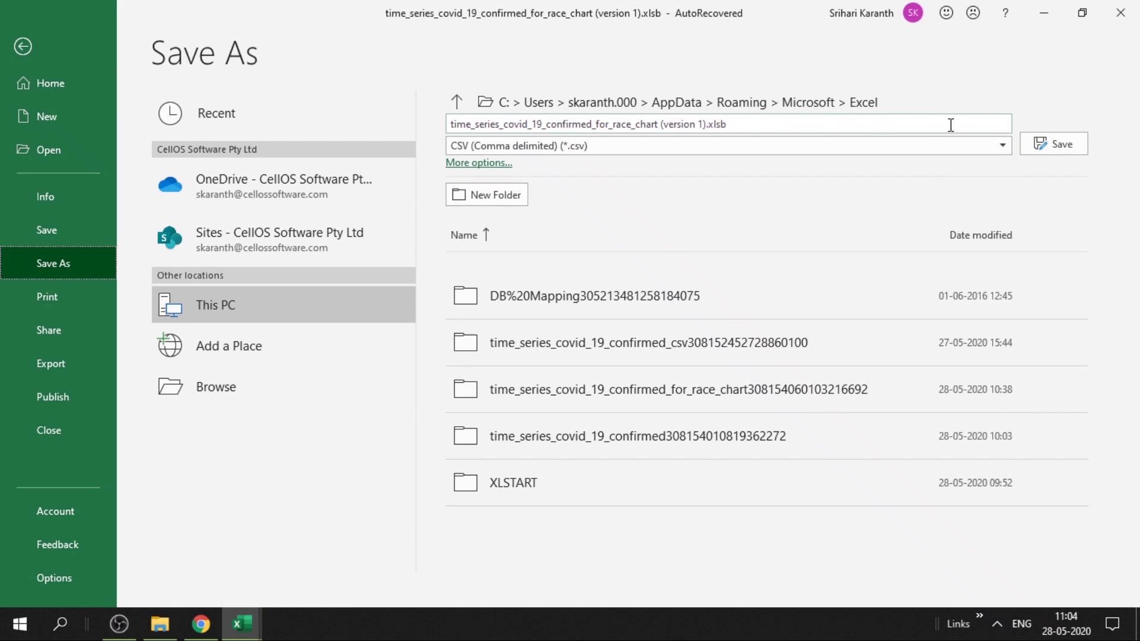
{"action": "left_click", "coordinate": [660, 125]}
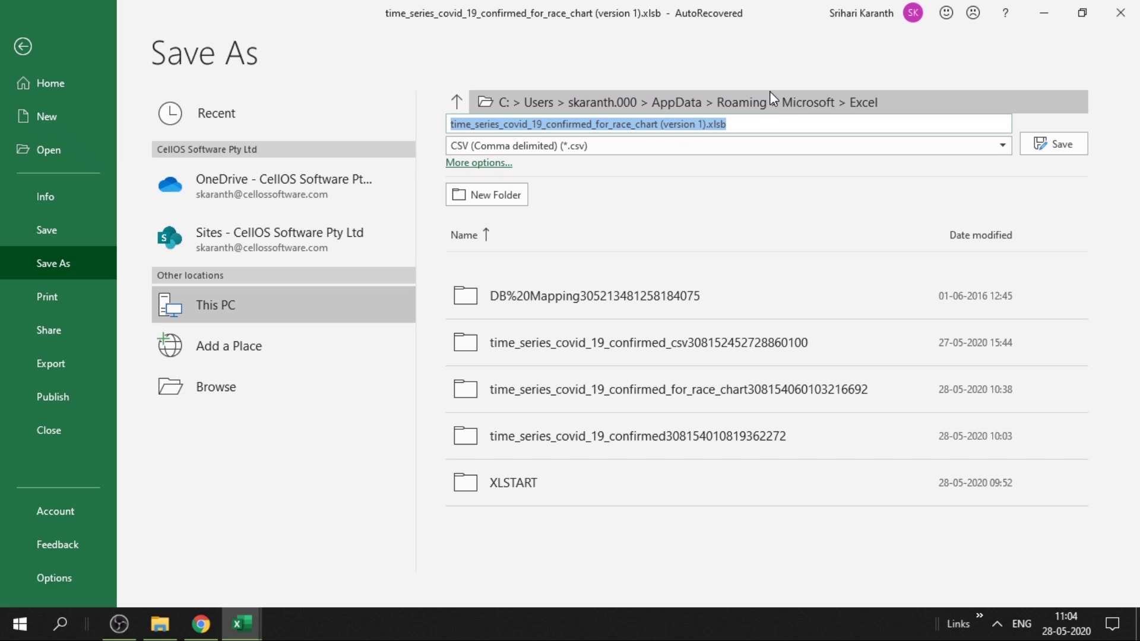
{"action": "key", "text": "Return"}
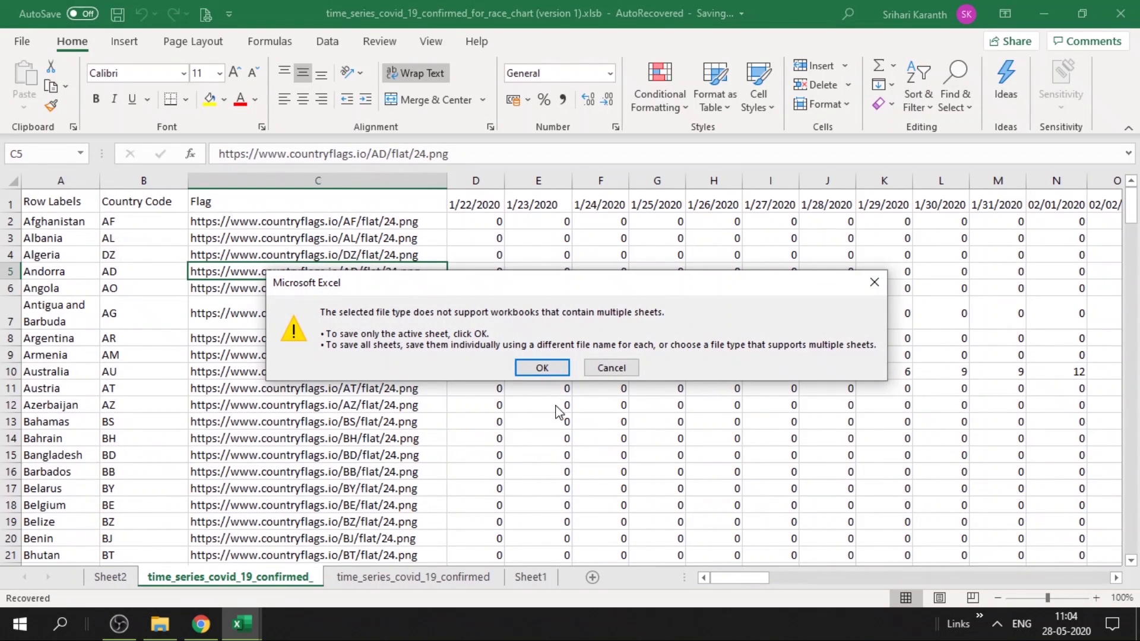
{"action": "left_click", "coordinate": [542, 367]}
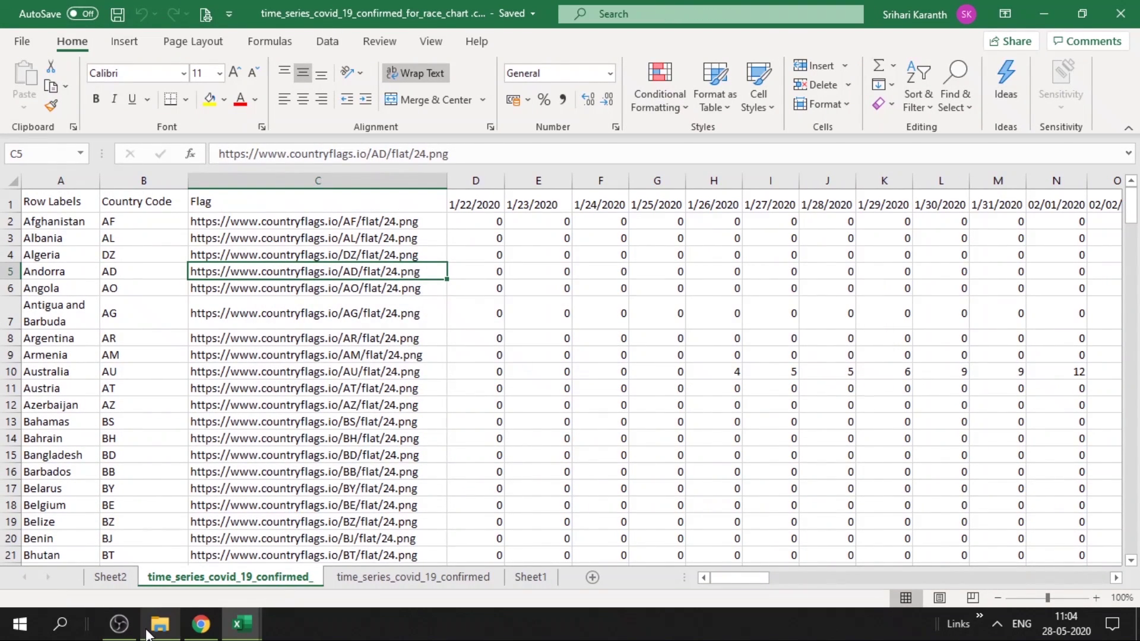
Upload time_series_covid_19_confirmed_for_race_chart.csv as the race chart's new data
{"action": "left_click", "coordinate": [201, 623]}
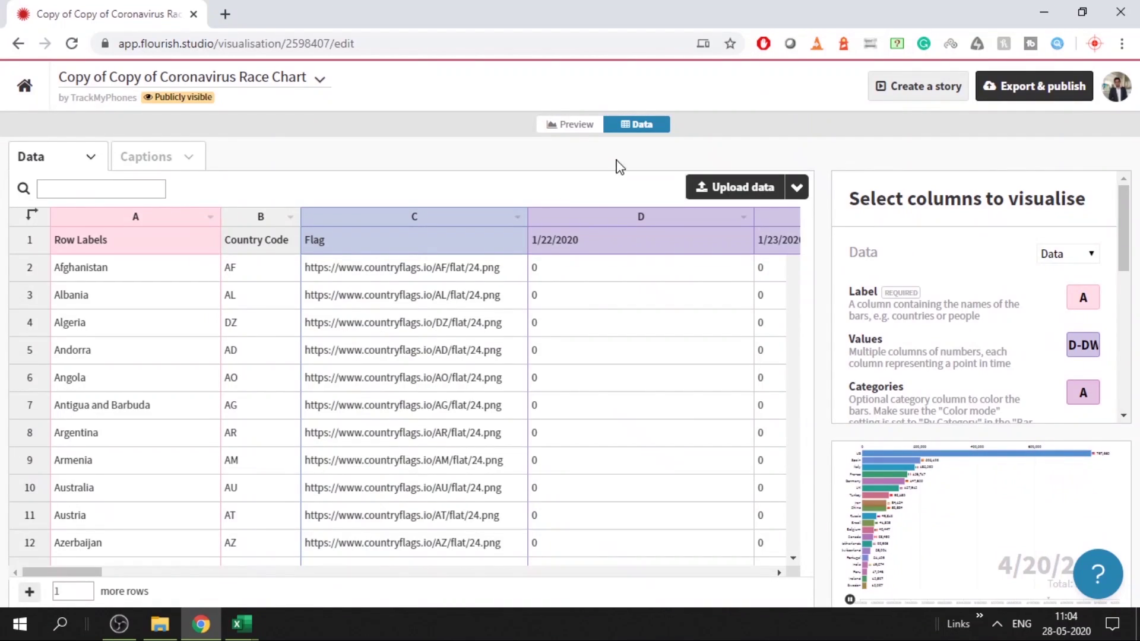
{"action": "left_click", "coordinate": [727, 189]}
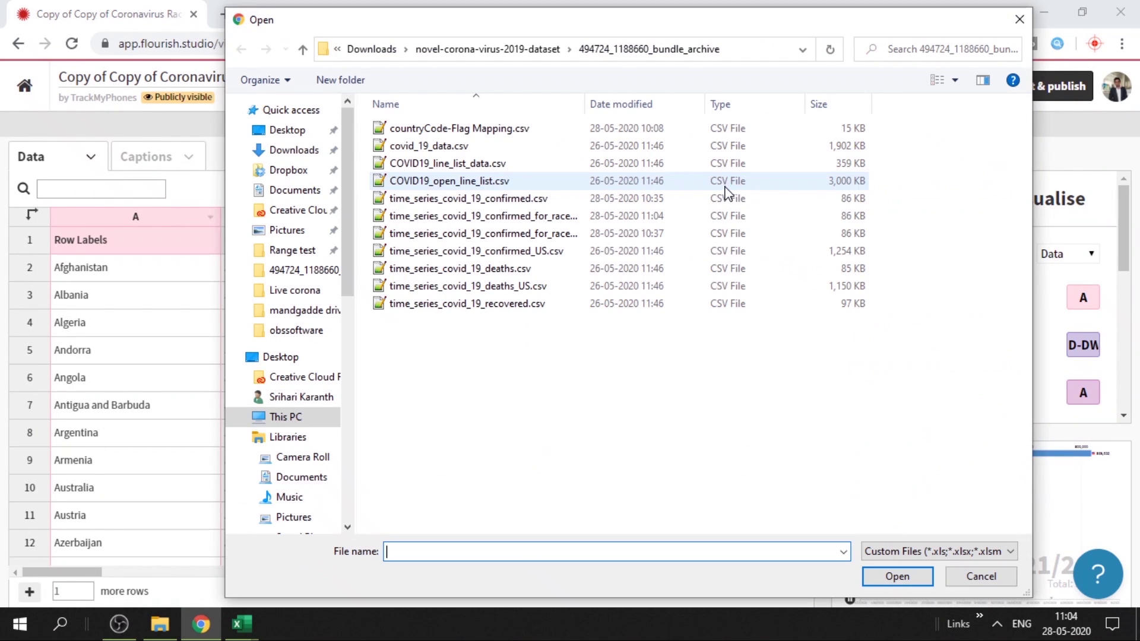
{"action": "left_click", "coordinate": [561, 233]}
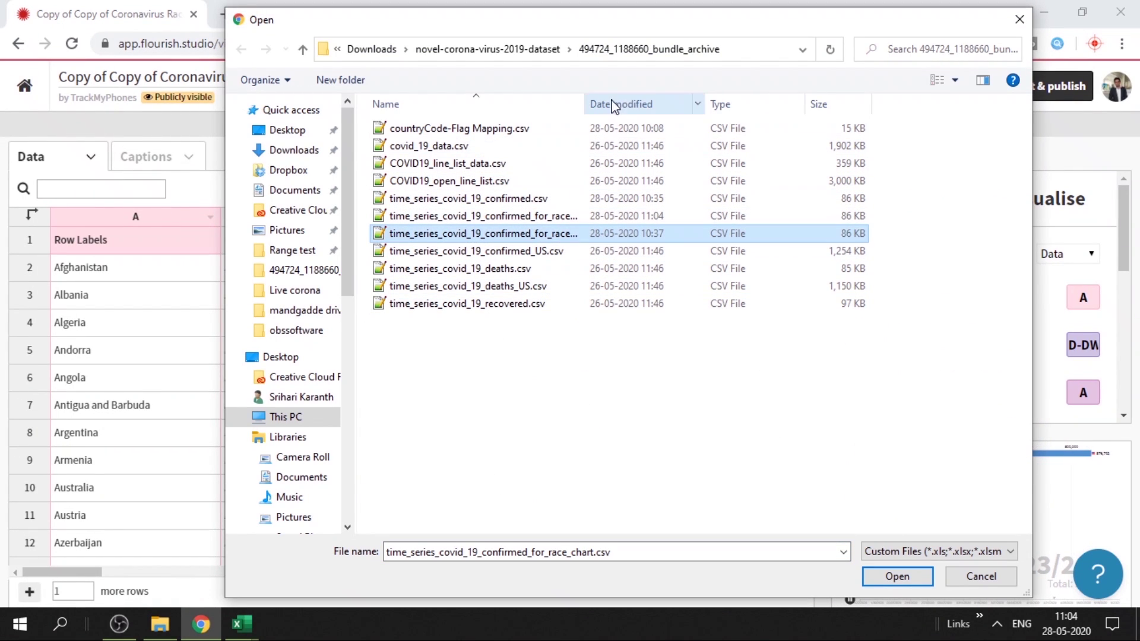
{"action": "double_click", "coordinate": [584, 104]}
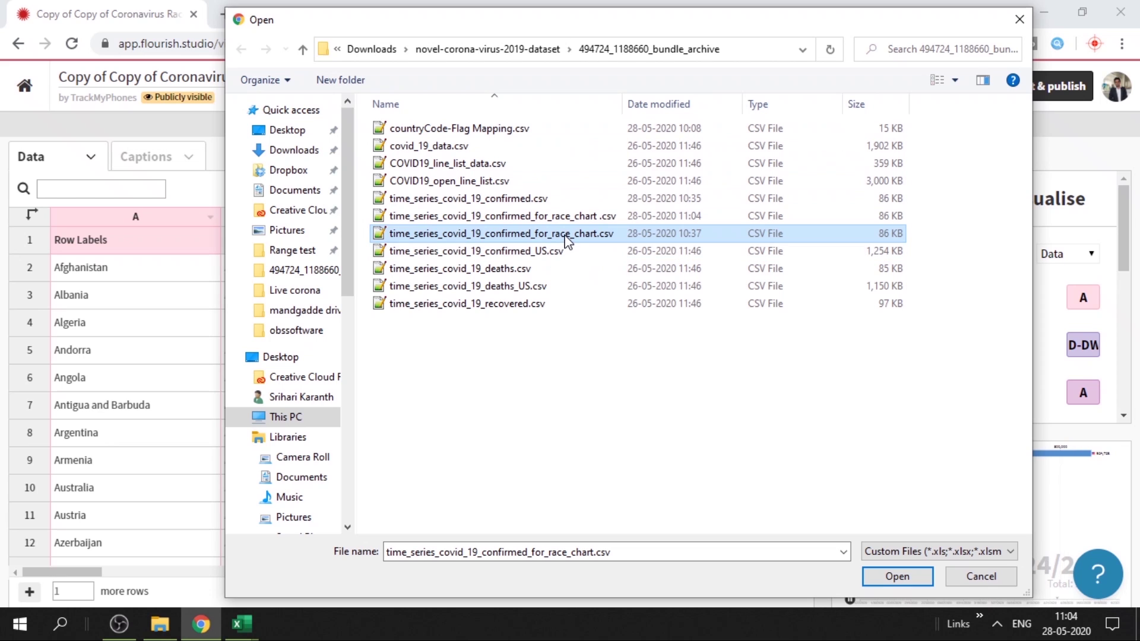
{"action": "double_click", "coordinate": [565, 236]}
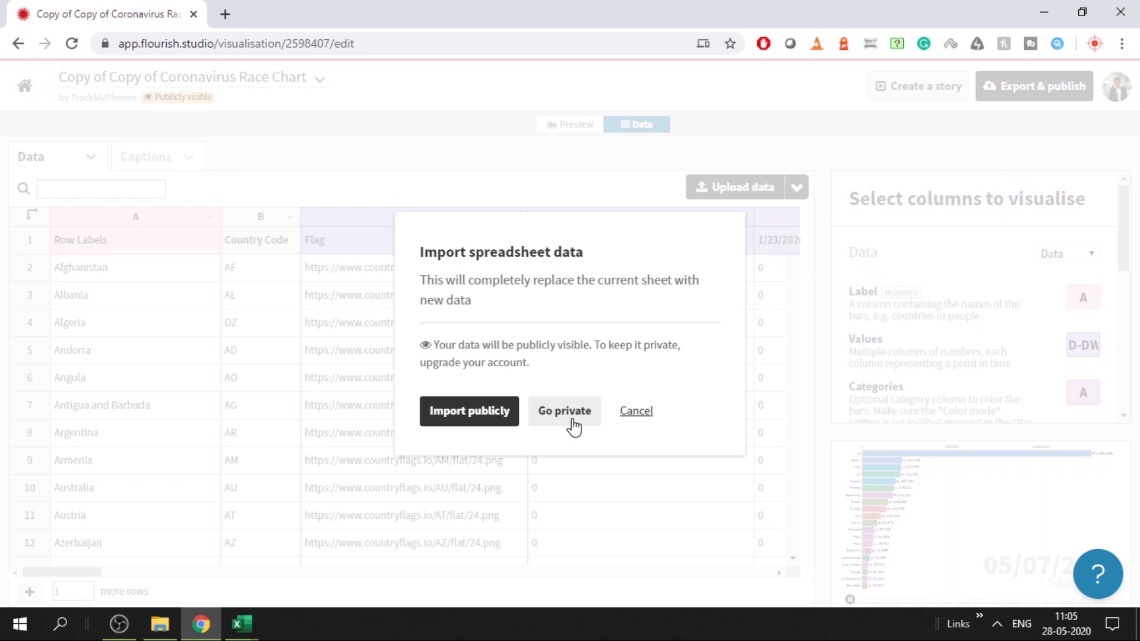
Import the 189 country rows publicly and use the Flag column C as bar images
{"action": "left_click", "coordinate": [457, 412]}
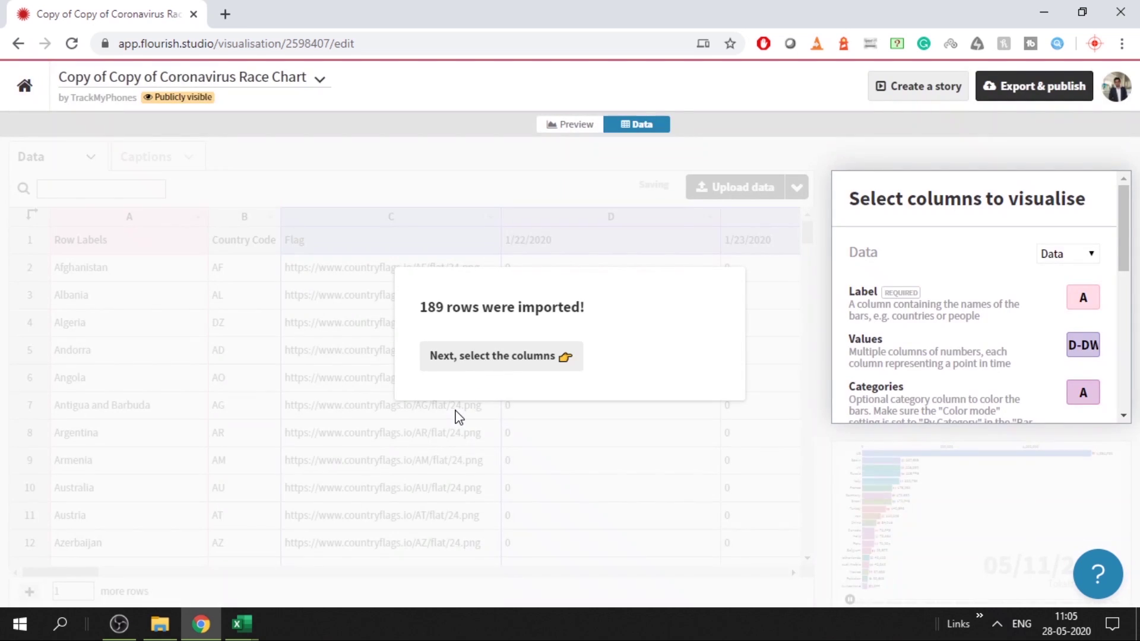
{"action": "left_click", "coordinate": [528, 362]}
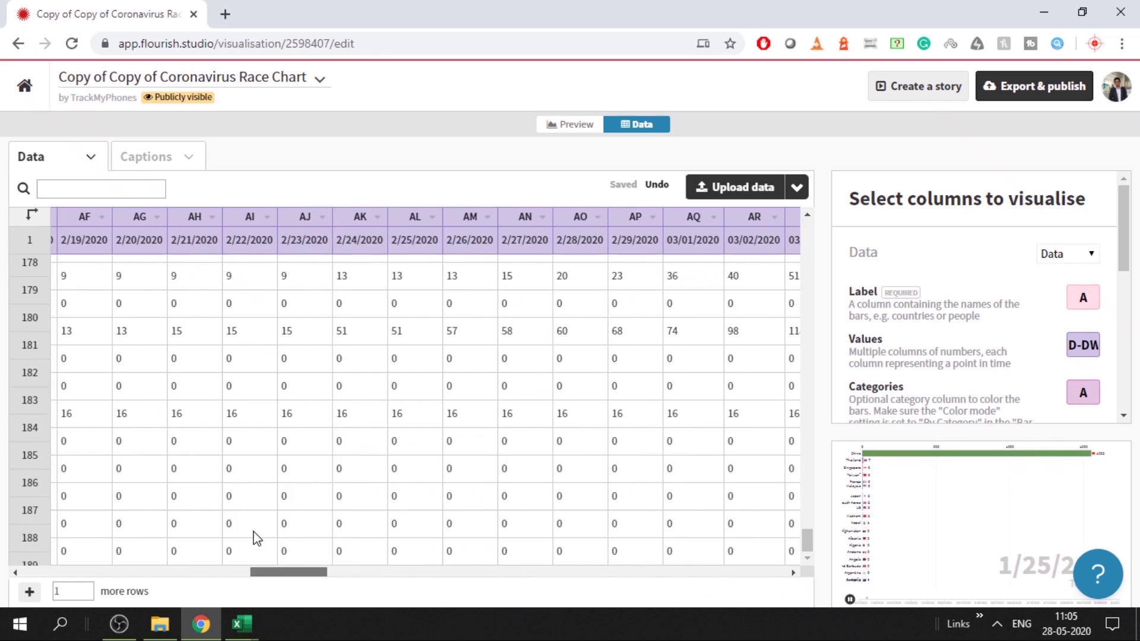
{"action": "left_click_drag", "start_coordinate": [255, 570], "coordinate": [756, 574]}
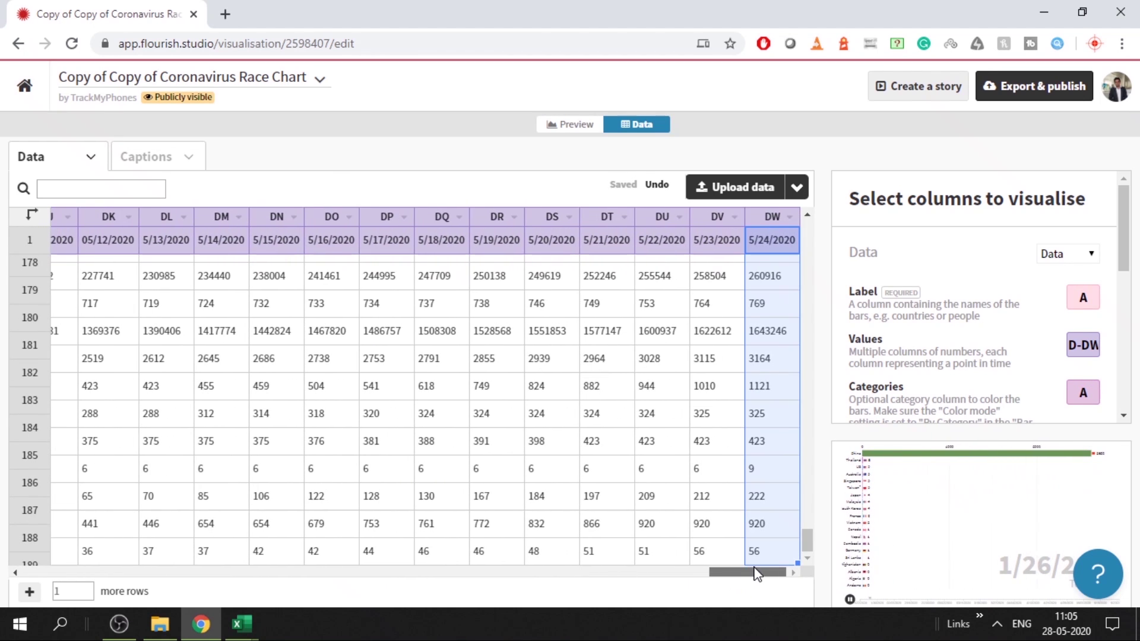
{"action": "scroll", "coordinate": [1052, 338], "scroll_direction": "down", "scroll_amount": 2}
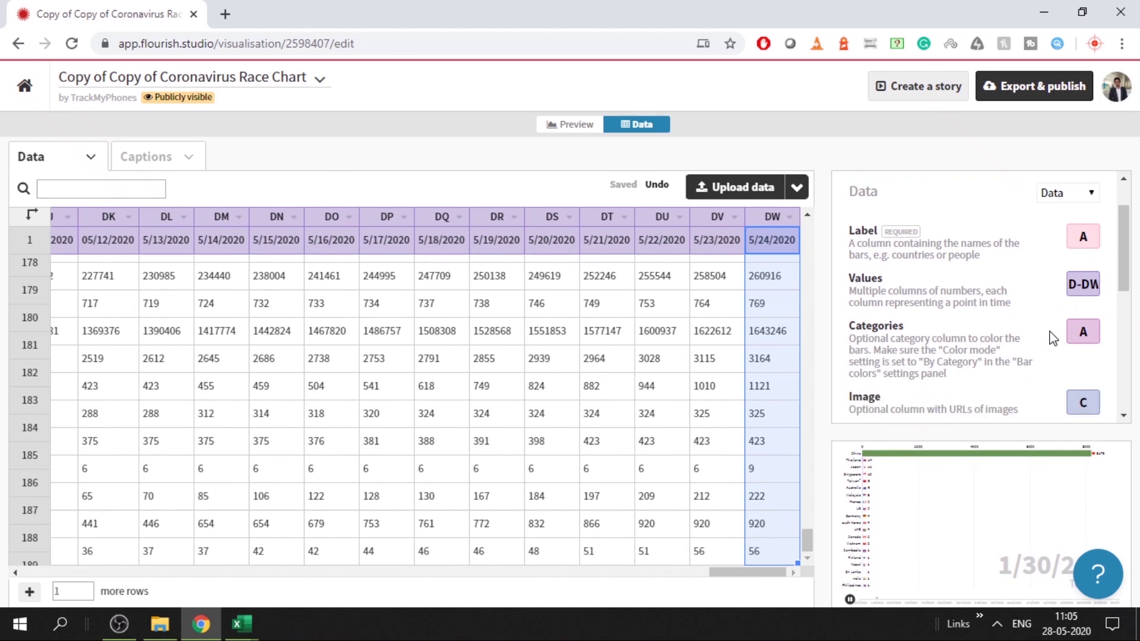
{"action": "scroll", "coordinate": [949, 330], "scroll_direction": "down", "scroll_amount": 2}
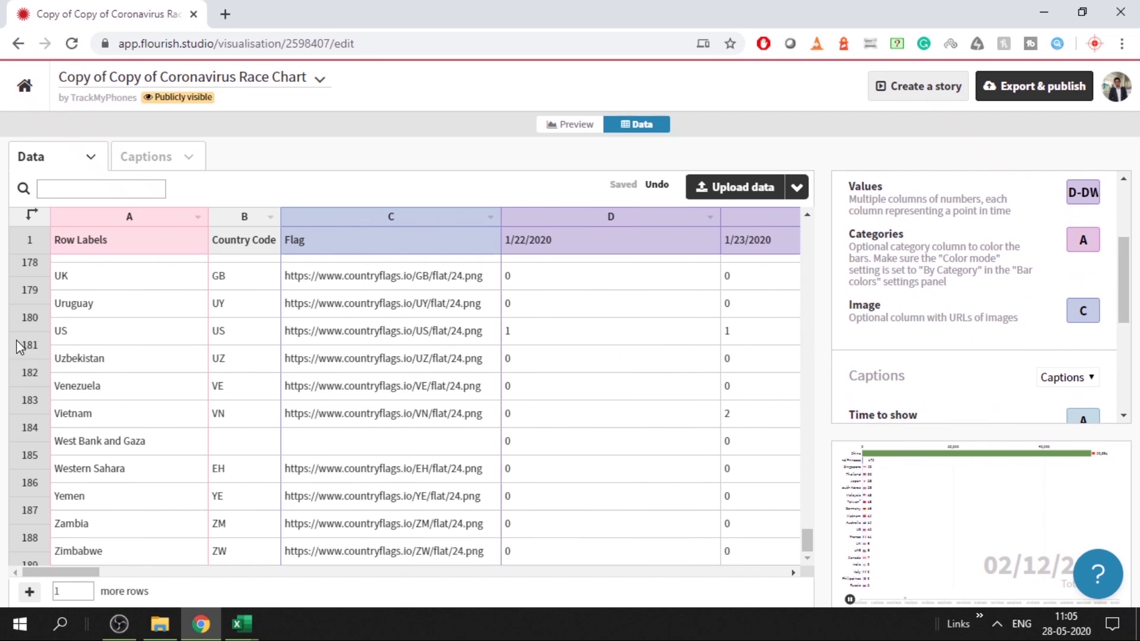
Preview the race from its first date and set the number of bars to 10
{"action": "left_click", "coordinate": [577, 125]}
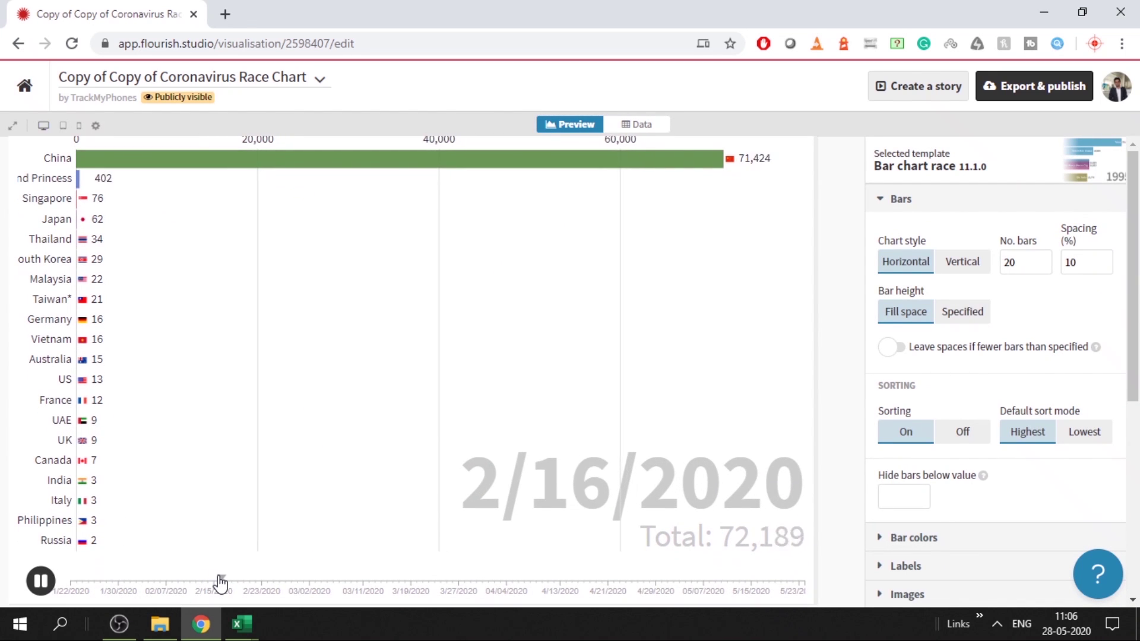
{"action": "left_click_drag", "start_coordinate": [222, 587], "coordinate": [123, 566]}
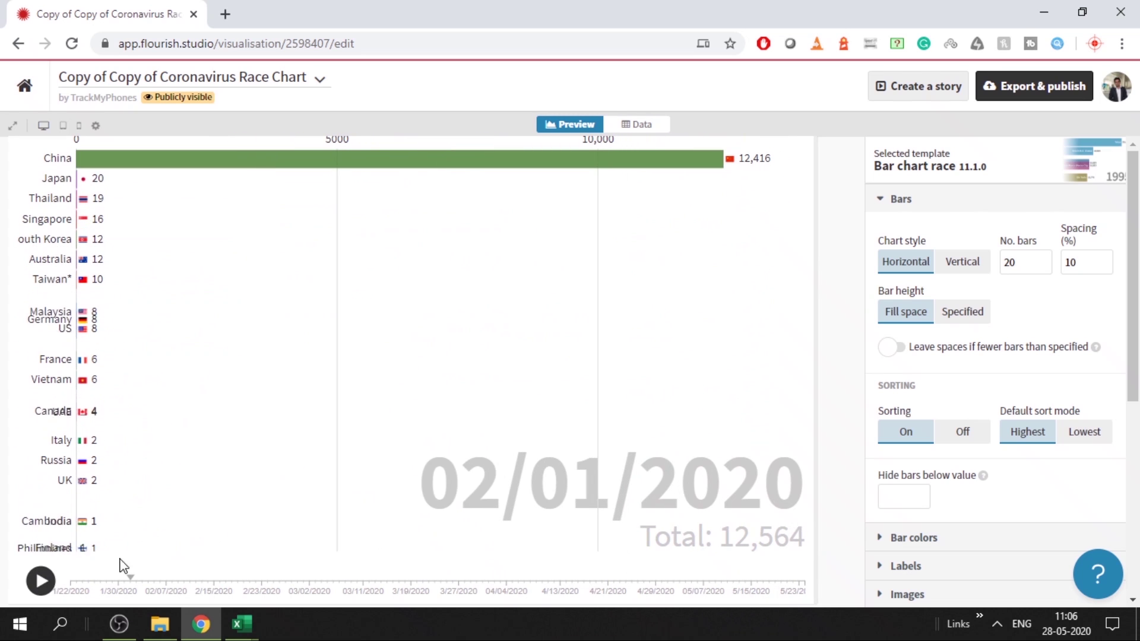
{"action": "double_click", "coordinate": [1026, 256]}
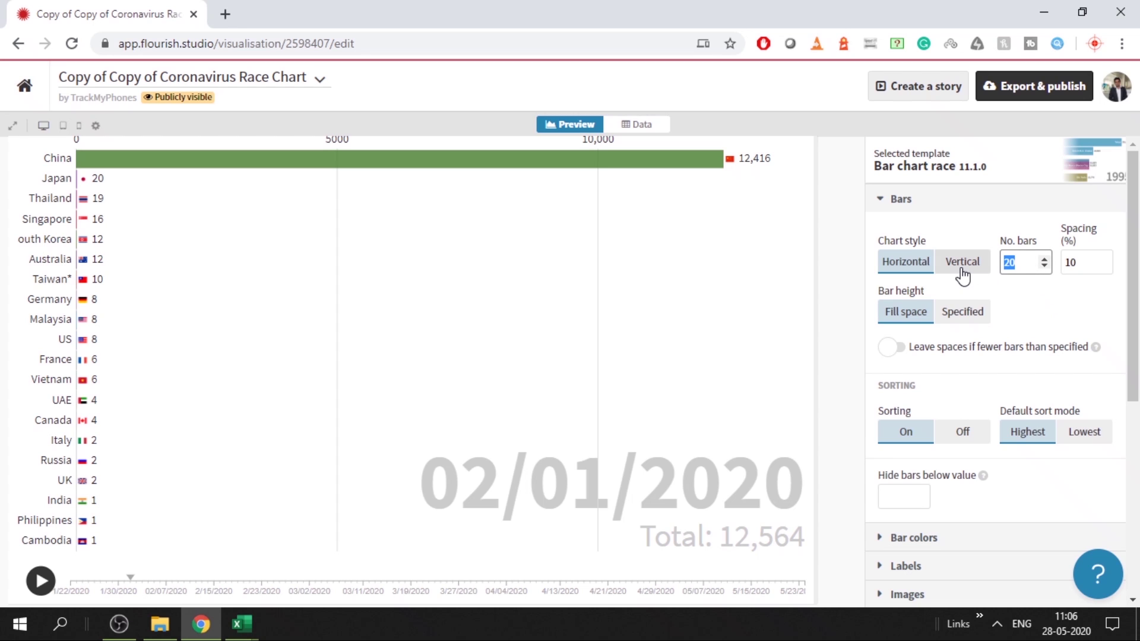
{"action": "left_click", "coordinate": [1016, 305]}
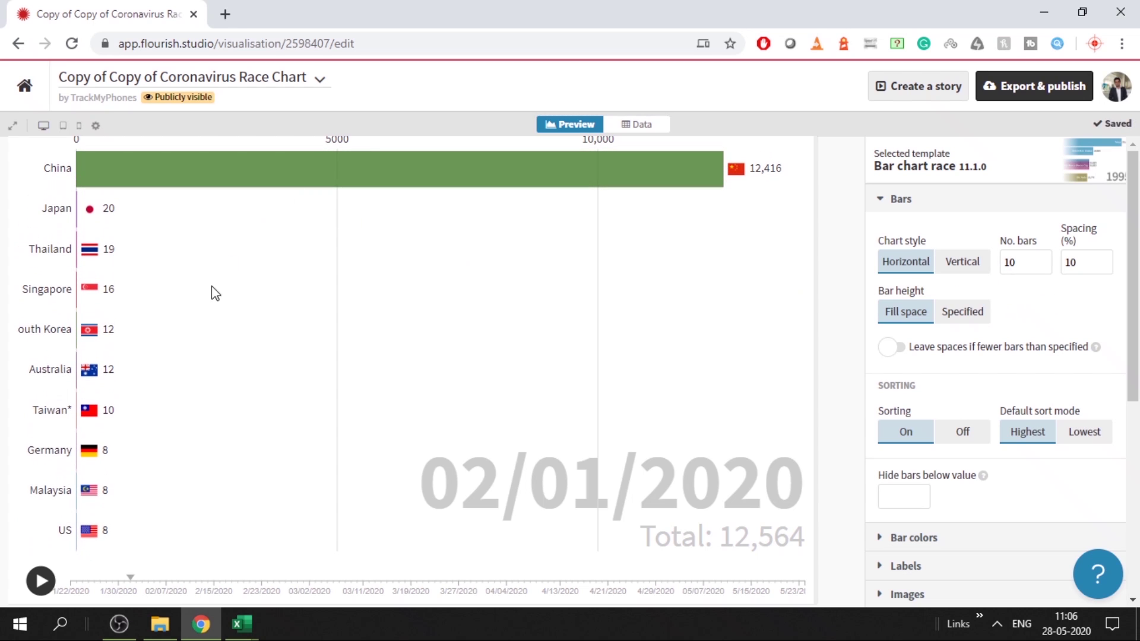
Try the Vertical chart style, then return the bars to Horizontal
{"action": "left_click", "coordinate": [959, 265]}
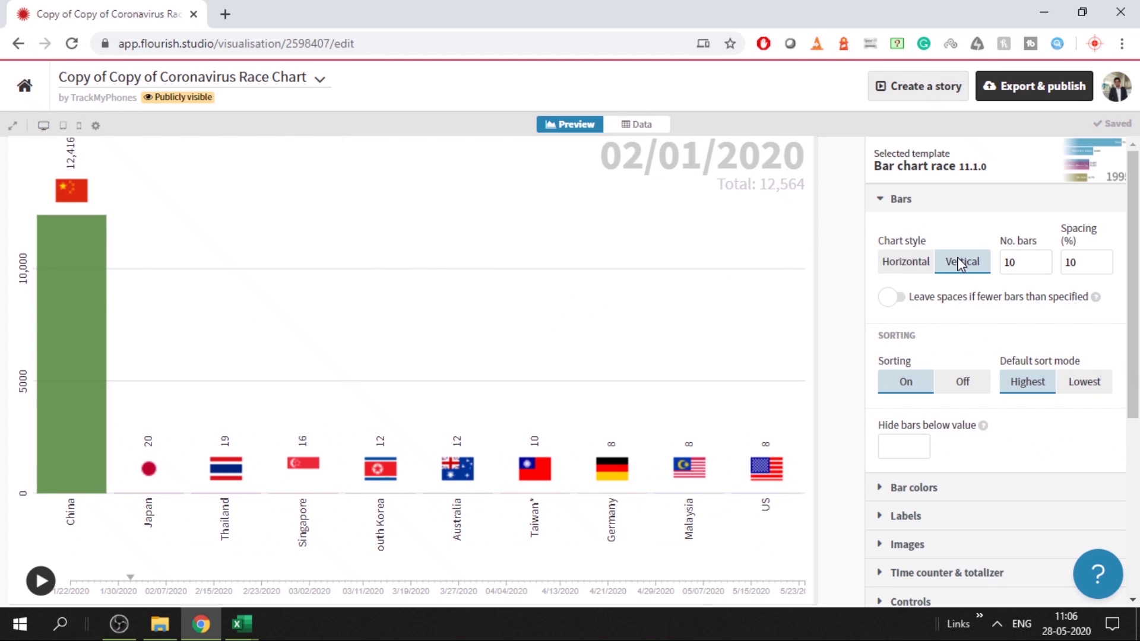
{"action": "left_click", "coordinate": [898, 266]}
{"action": "scroll", "coordinate": [901, 297], "scroll_direction": "down", "scroll_amount": 1}
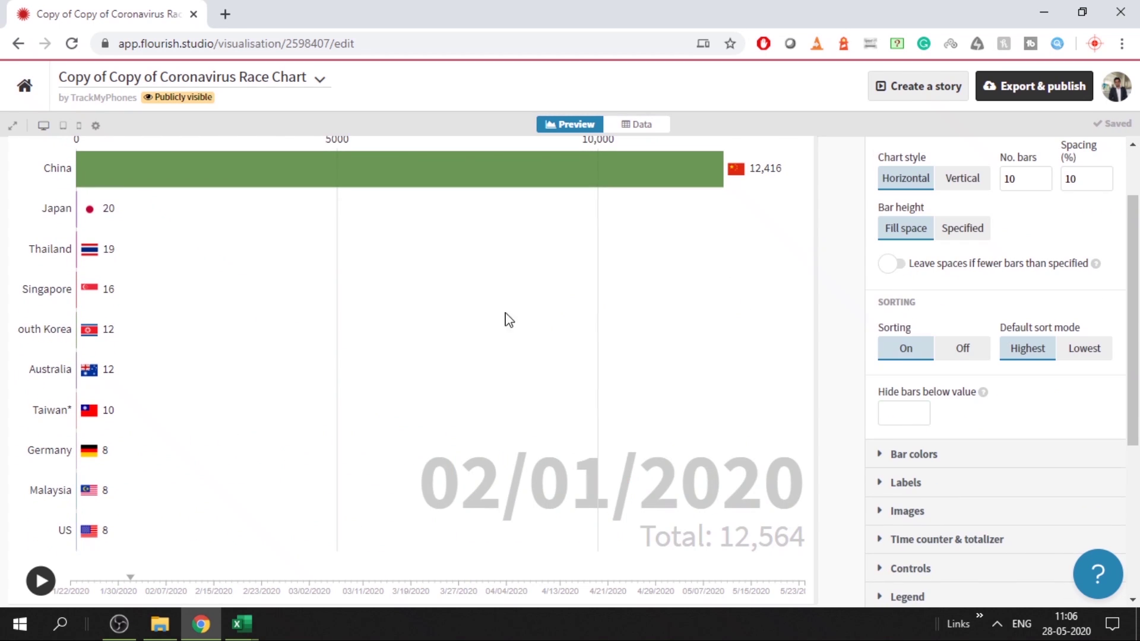
{"action": "scroll", "coordinate": [958, 414], "scroll_direction": "down", "scroll_amount": 4}
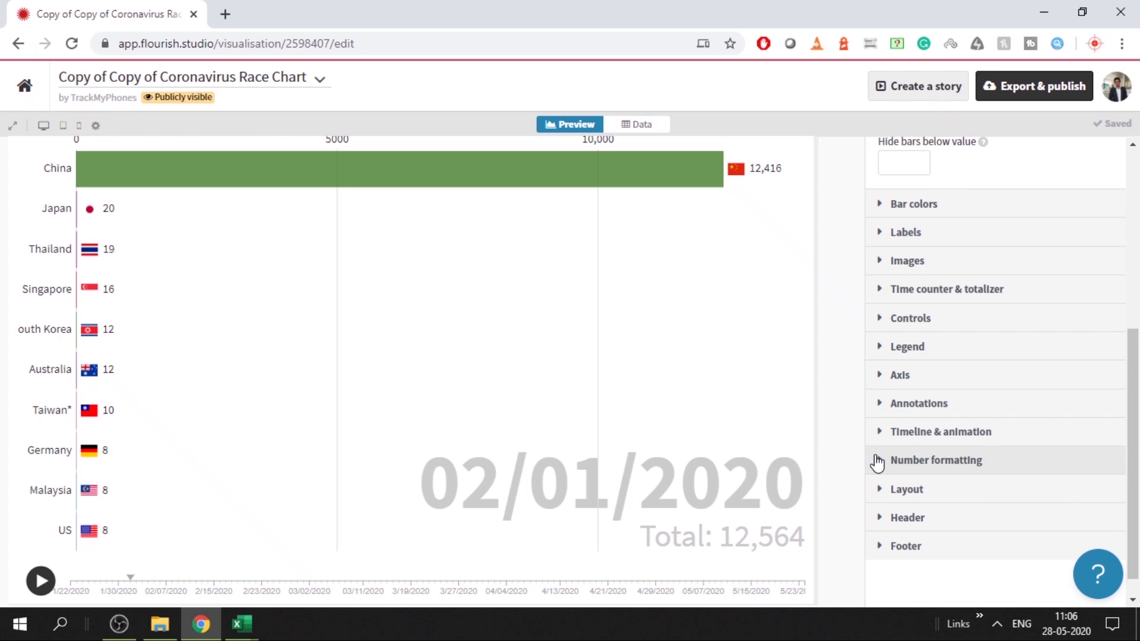
Set the timeline duration to 60 seconds and play the race, scrubbing ahead to late March
{"action": "left_click", "coordinate": [908, 434]}
{"action": "scroll", "coordinate": [906, 443], "scroll_direction": "down", "scroll_amount": 5}
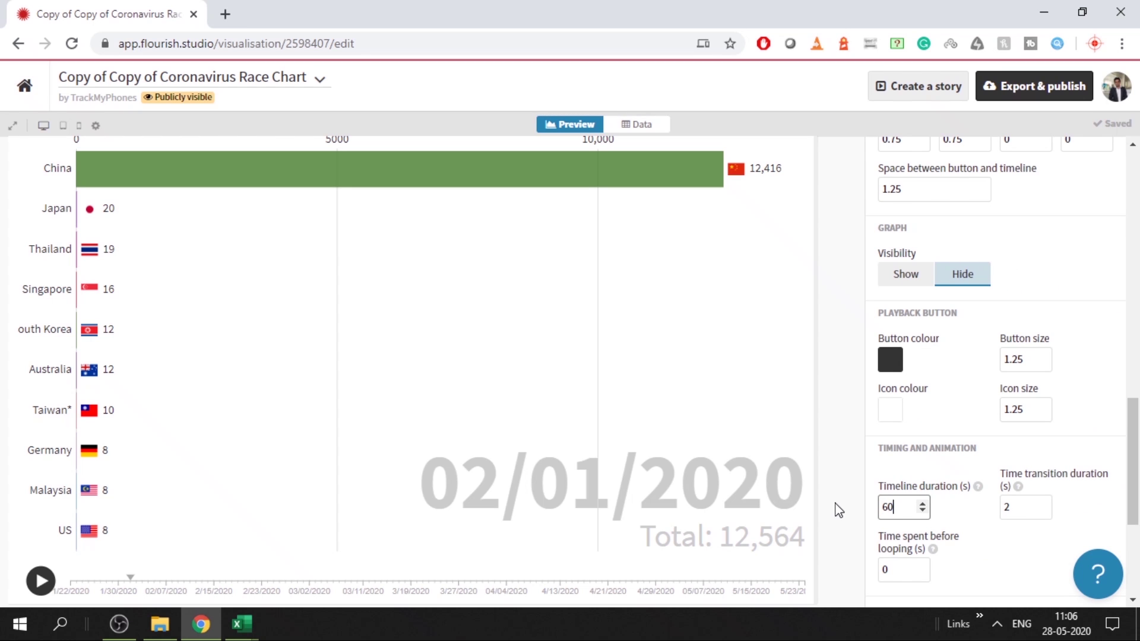
{"action": "key", "text": "Tab"}
{"action": "left_click", "coordinate": [41, 580]}
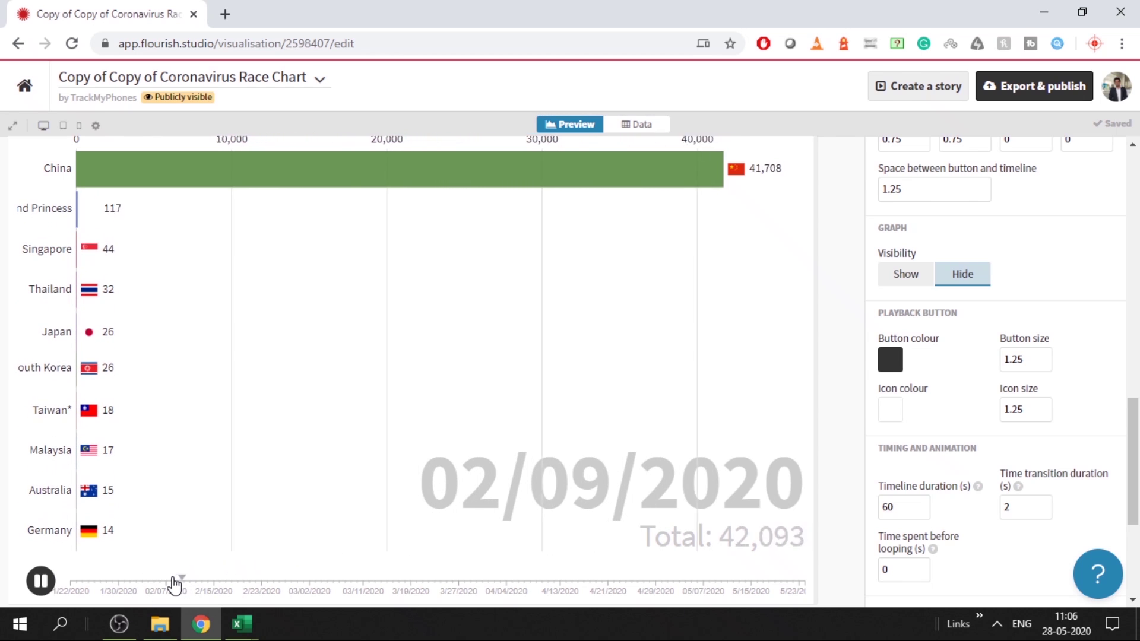
{"action": "left_click_drag", "start_coordinate": [173, 580], "coordinate": [425, 589]}
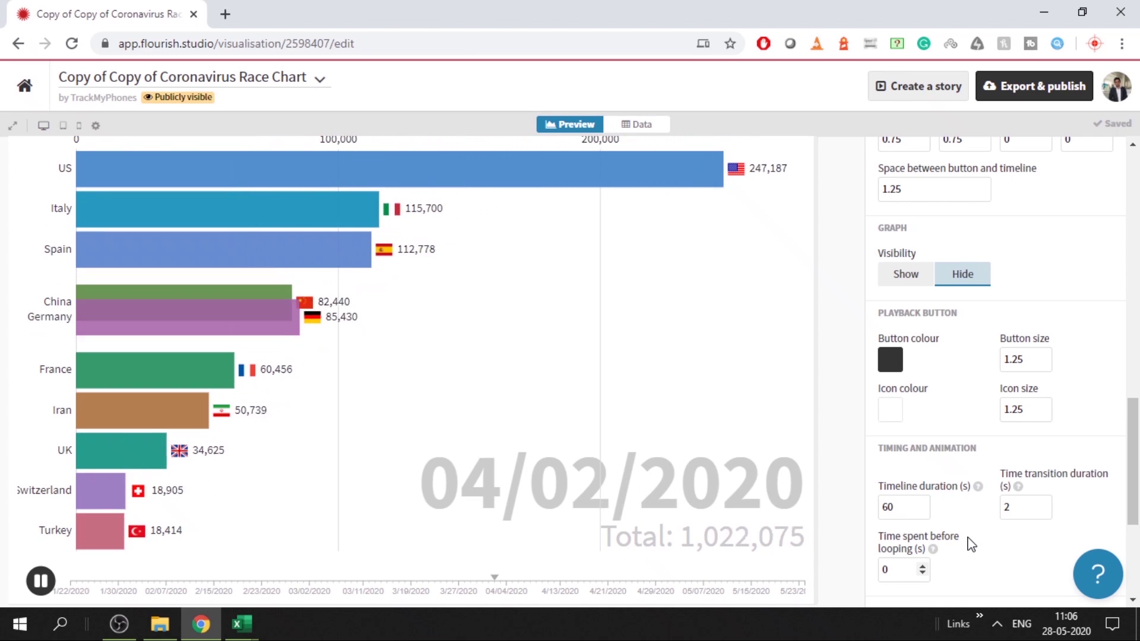
Collapse Timeline & animation and review the Header and Footer settings
{"action": "scroll", "coordinate": [971, 544], "scroll_direction": "up", "scroll_amount": 3}
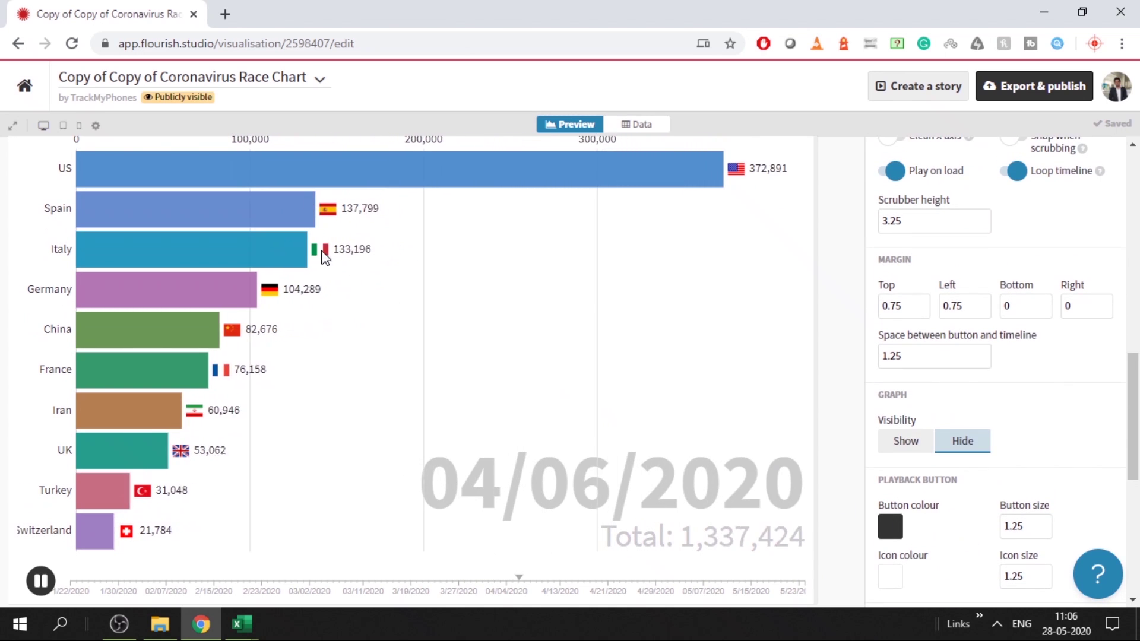
{"action": "scroll", "coordinate": [428, 357], "scroll_direction": "up", "scroll_amount": 1}
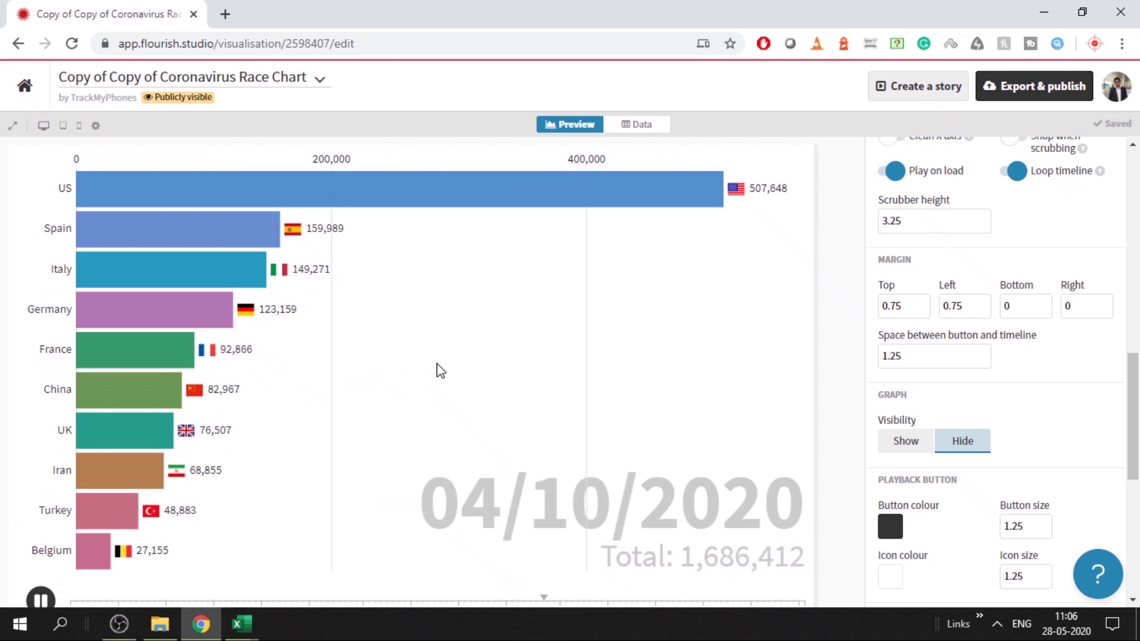
{"action": "scroll", "coordinate": [1008, 349], "scroll_direction": "up", "scroll_amount": 8}
{"action": "scroll", "coordinate": [1009, 349], "scroll_direction": "up", "scroll_amount": 3}
{"action": "scroll", "coordinate": [1007, 349], "scroll_direction": "down", "scroll_amount": 6}
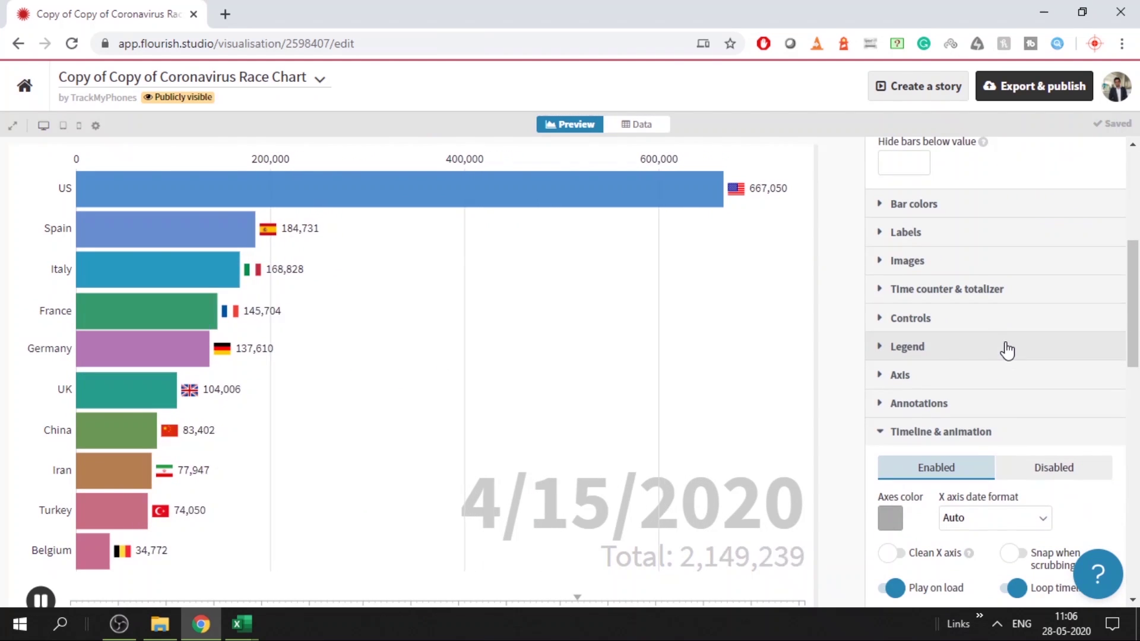
{"action": "left_click", "coordinate": [914, 432]}
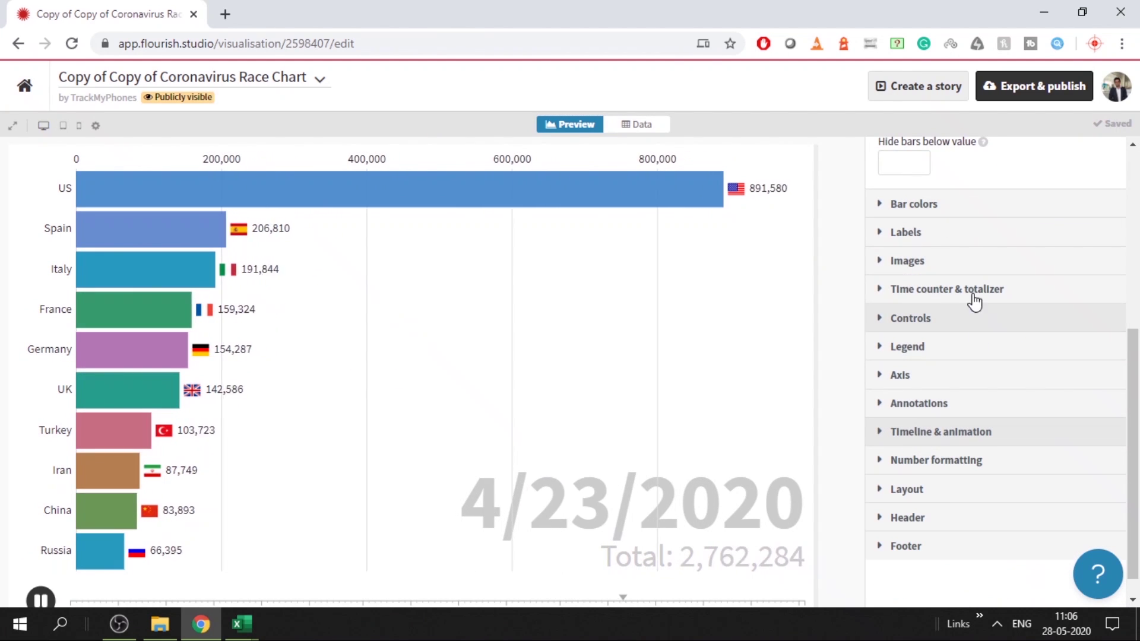
{"action": "left_click", "coordinate": [911, 517]}
{"action": "scroll", "coordinate": [883, 441], "scroll_direction": "down", "scroll_amount": 2}
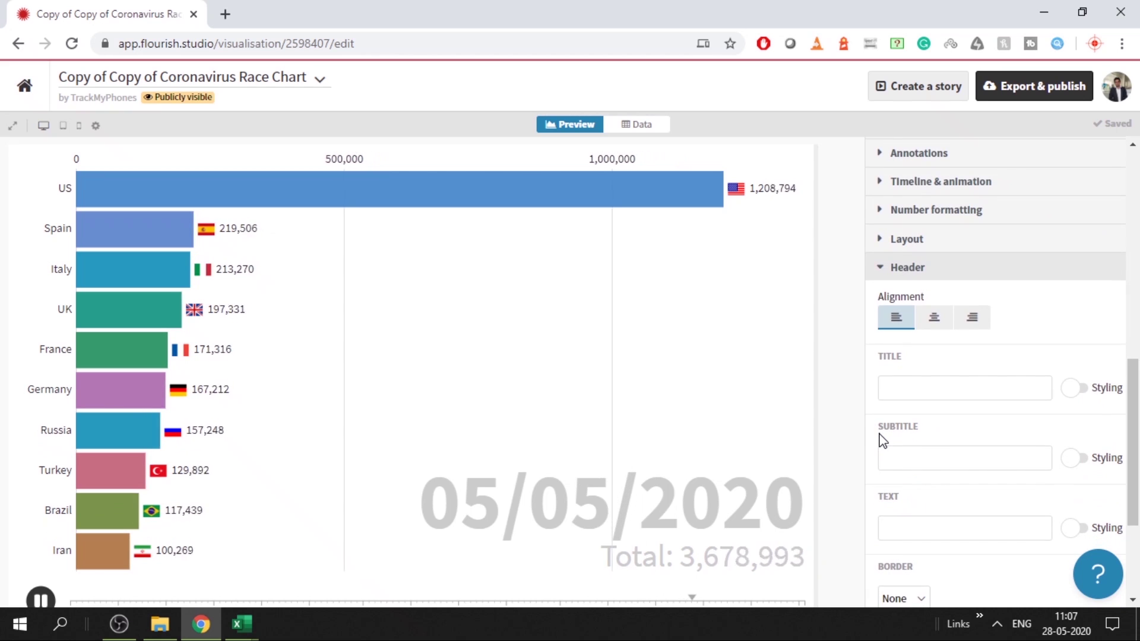
{"action": "scroll", "coordinate": [882, 440], "scroll_direction": "down", "scroll_amount": 3}
{"action": "left_click", "coordinate": [906, 520]}
{"action": "scroll", "coordinate": [931, 496], "scroll_direction": "down", "scroll_amount": 2}
{"action": "scroll", "coordinate": [931, 496], "scroll_direction": "up", "scroll_amount": 10}
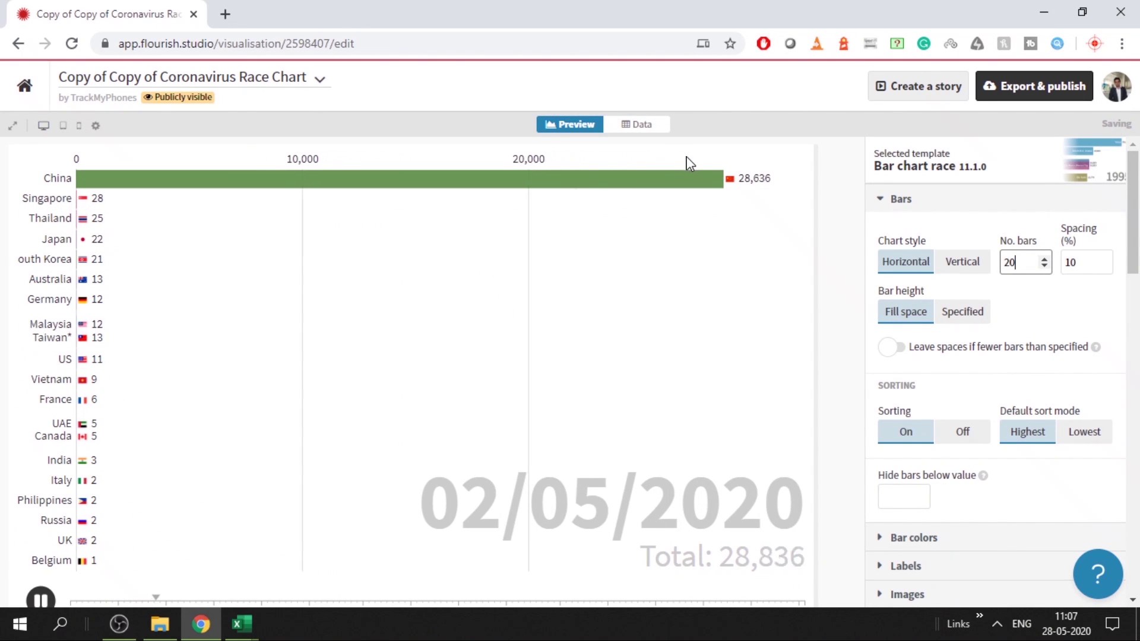
{"action": "left_click", "coordinate": [1009, 97]}
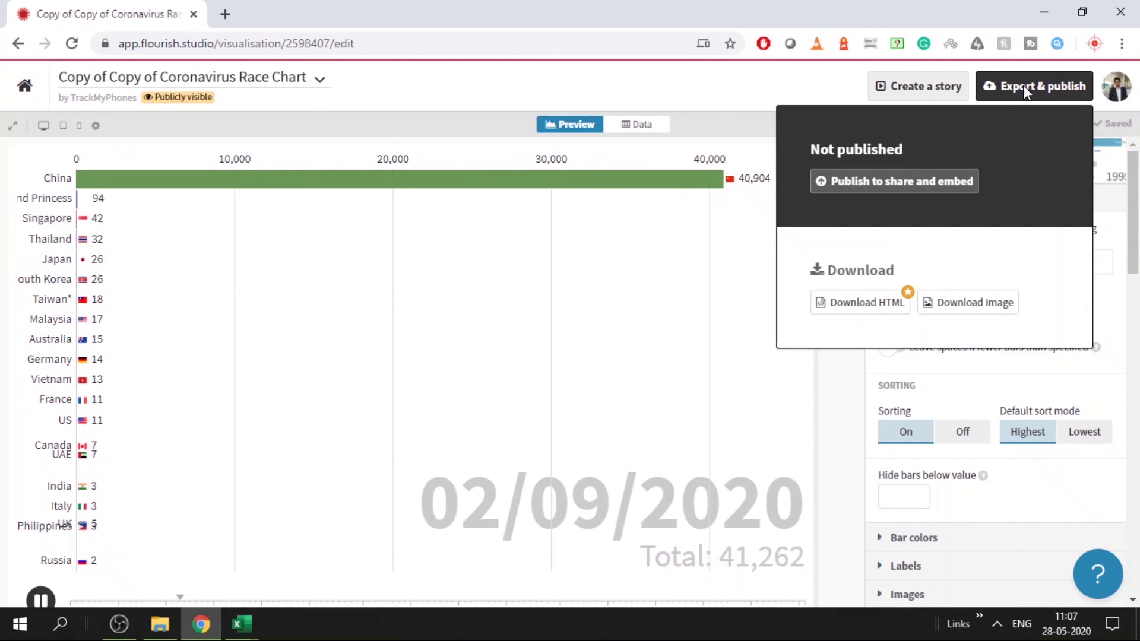
{"action": "left_click", "coordinate": [950, 181]}
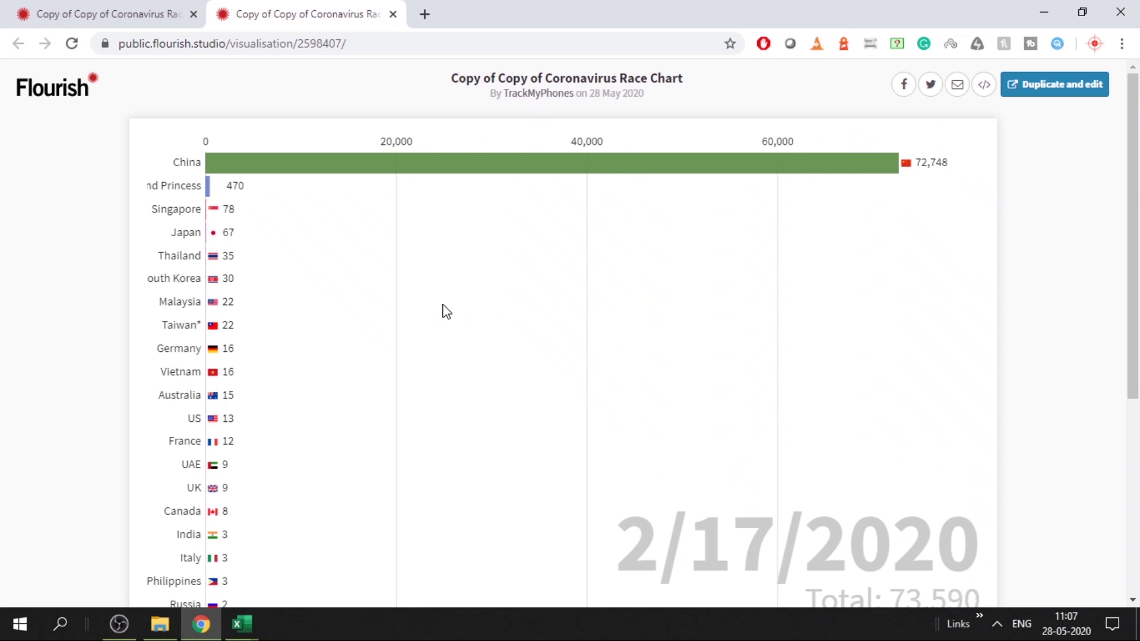
{"action": "key", "text": "F11"}
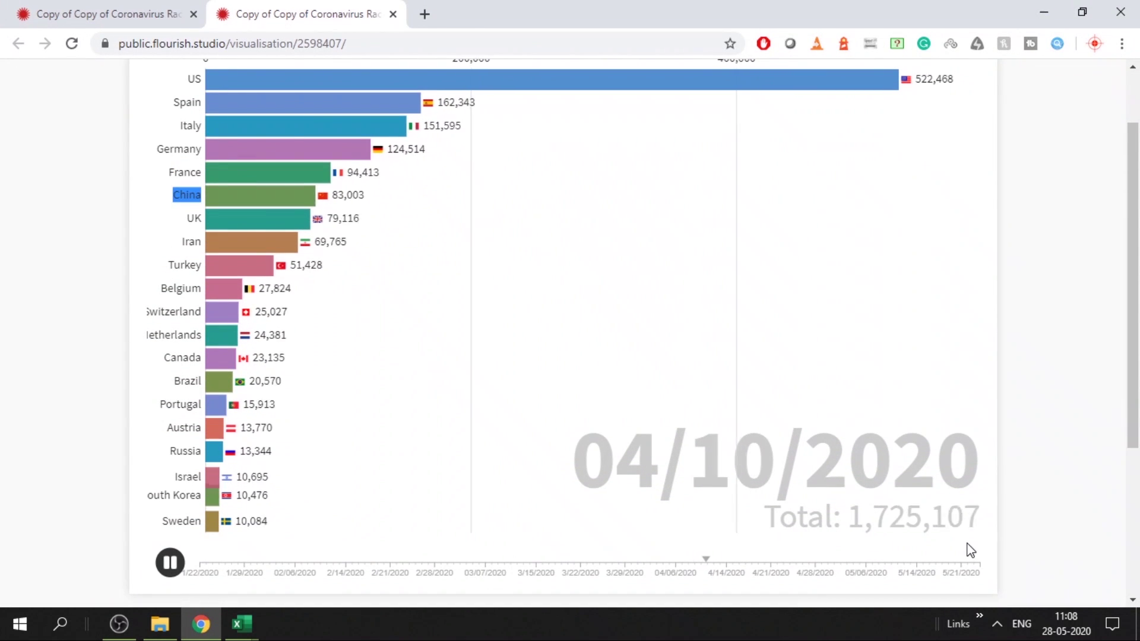
{"action": "scroll", "coordinate": [548, 458], "scroll_direction": "up", "scroll_amount": 3}
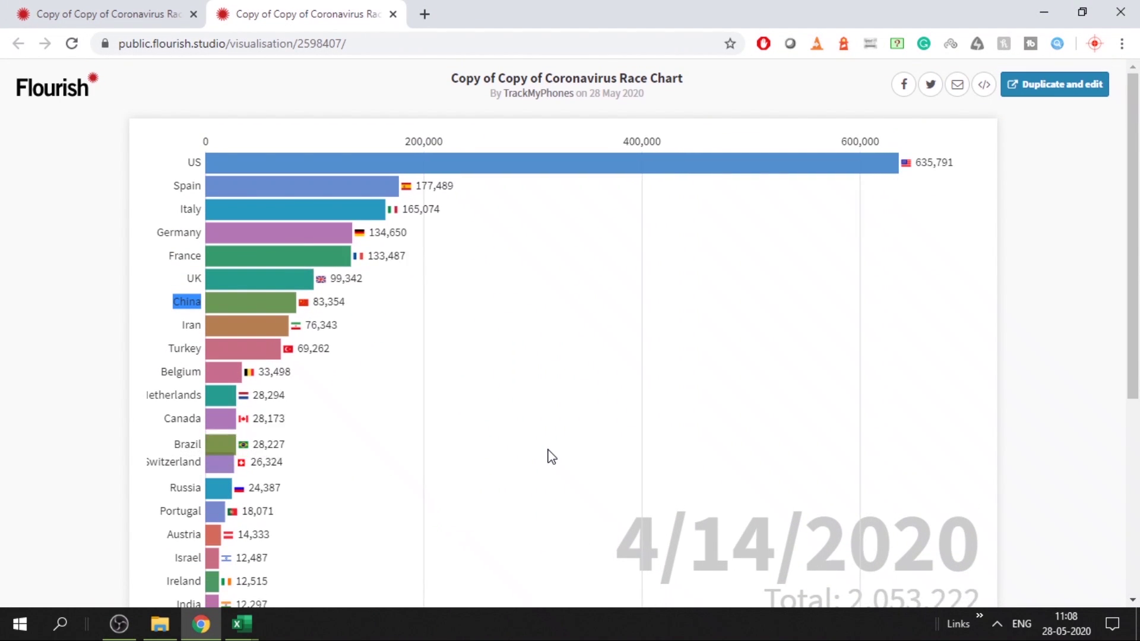
{"action": "scroll", "coordinate": [547, 457], "scroll_direction": "down", "scroll_amount": 3}
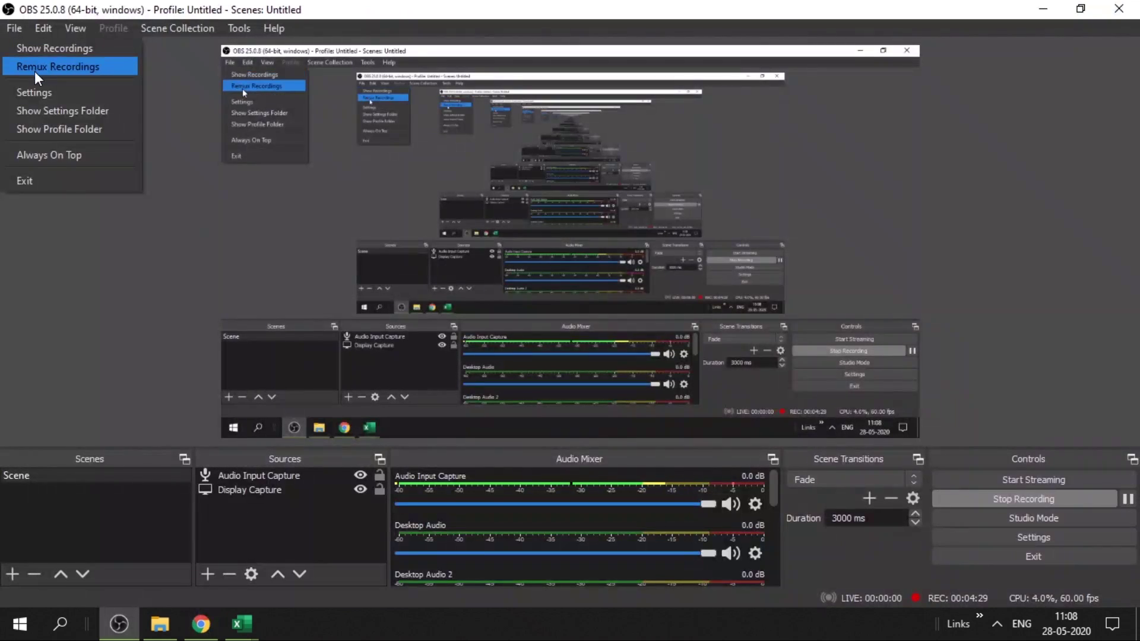
{"action": "left_click", "coordinate": [34, 69]}
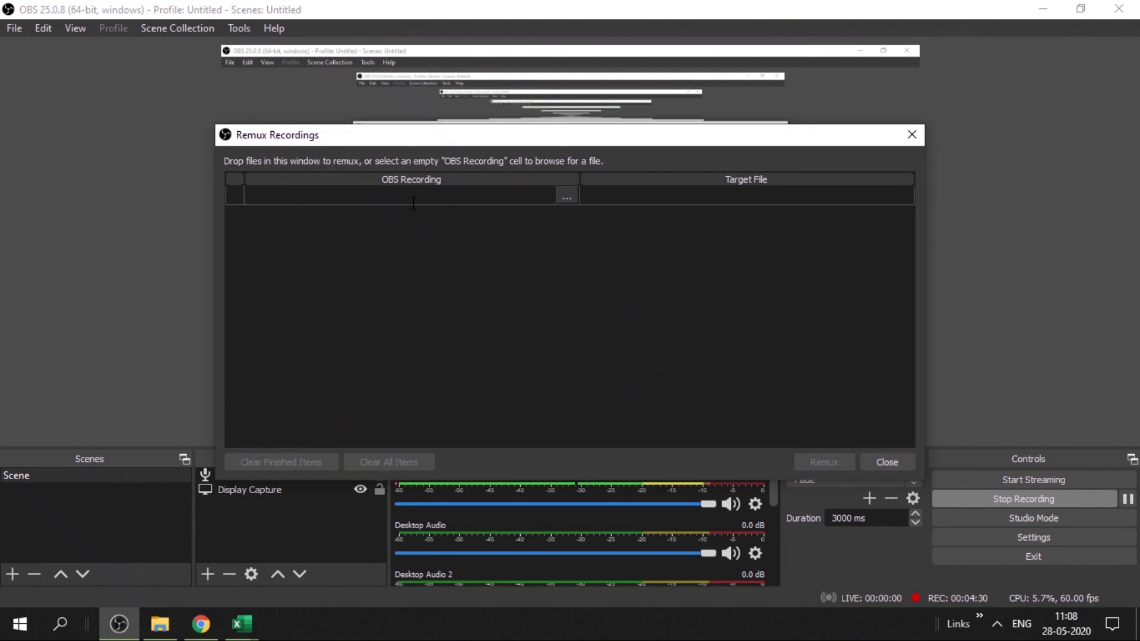
{"action": "left_click", "coordinate": [887, 462]}
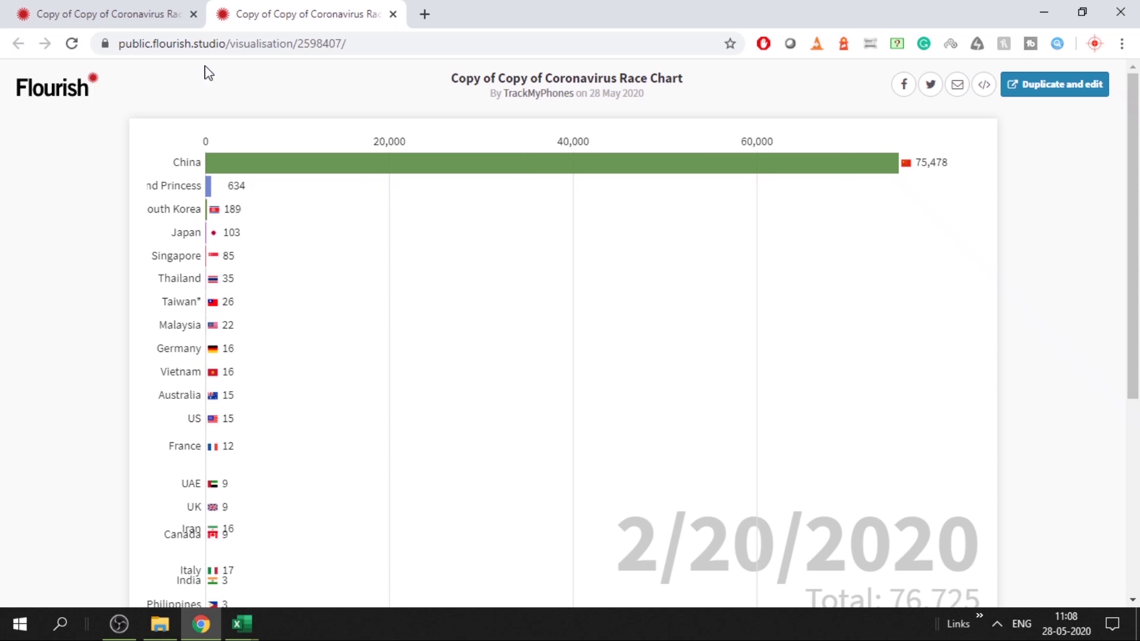
Inspect the chart title and give its element an inline display: none style
{"action": "scroll", "coordinate": [282, 247], "scroll_direction": "down", "scroll_amount": 8}
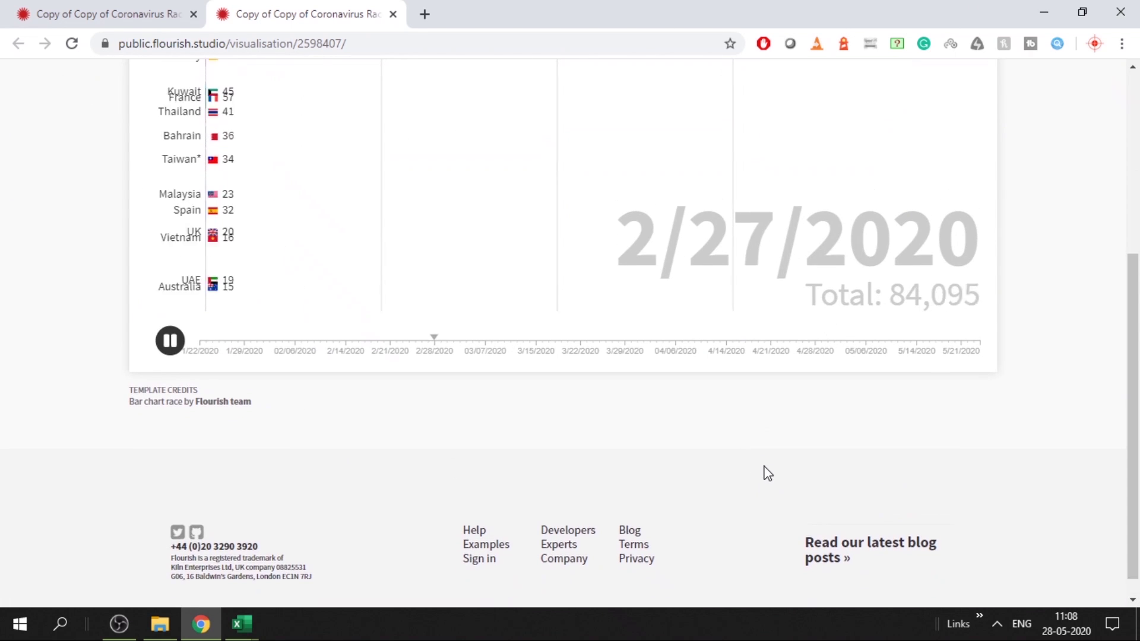
{"action": "scroll", "coordinate": [768, 473], "scroll_direction": "up", "scroll_amount": 8}
{"action": "right_click", "coordinate": [333, 95]}
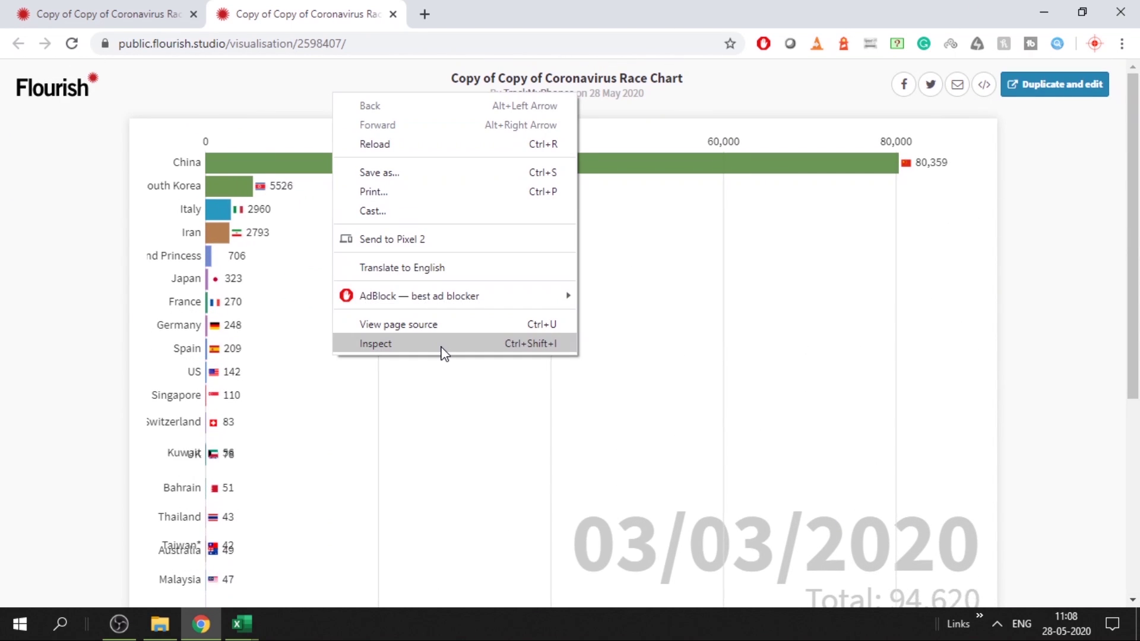
{"action": "left_click", "coordinate": [444, 349]}
{"action": "type", "text": "dis"}
{"action": "key", "text": "Tab"}
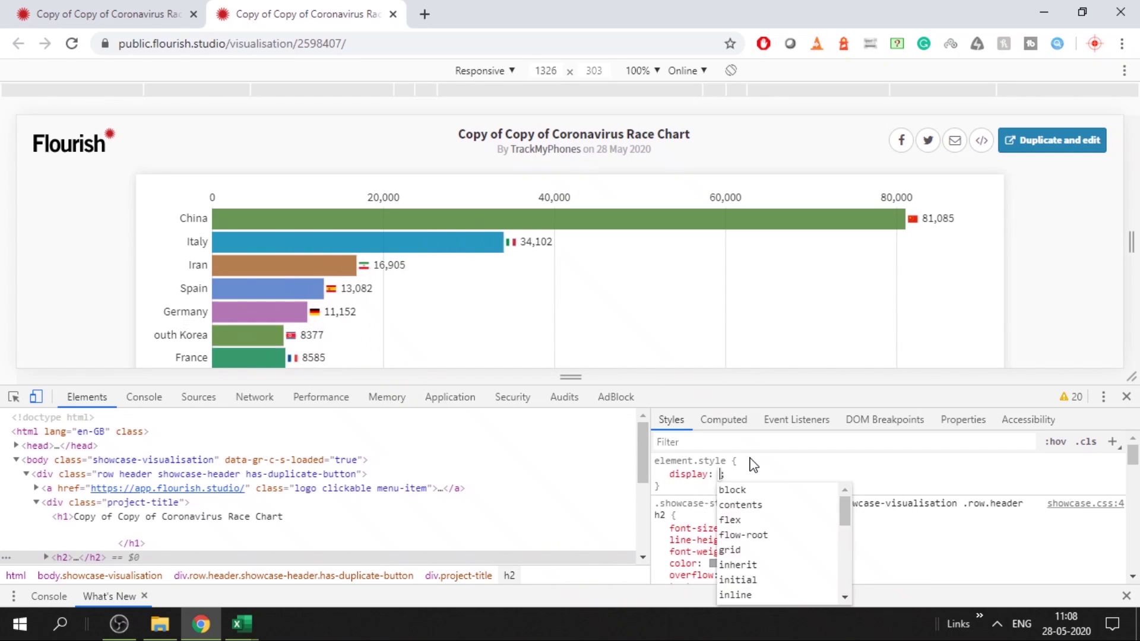
{"action": "type", "text": "none"}
{"action": "key", "text": "Return"}
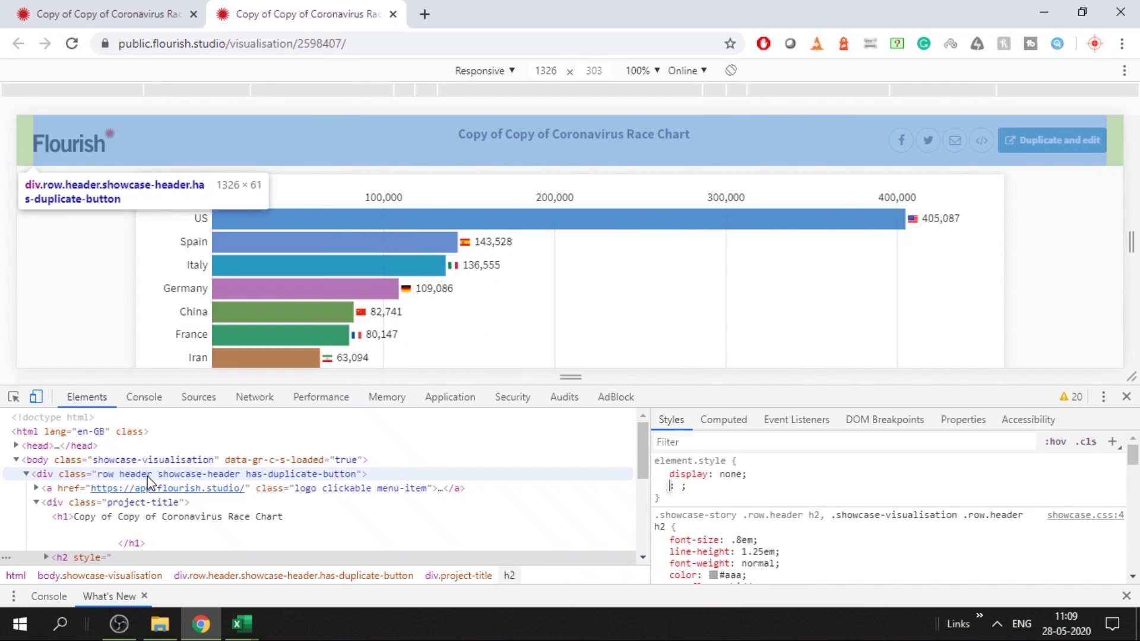
Select the whole page header div and hide it with display: none
{"action": "left_click", "coordinate": [148, 475]}
{"action": "left_click", "coordinate": [755, 469]}
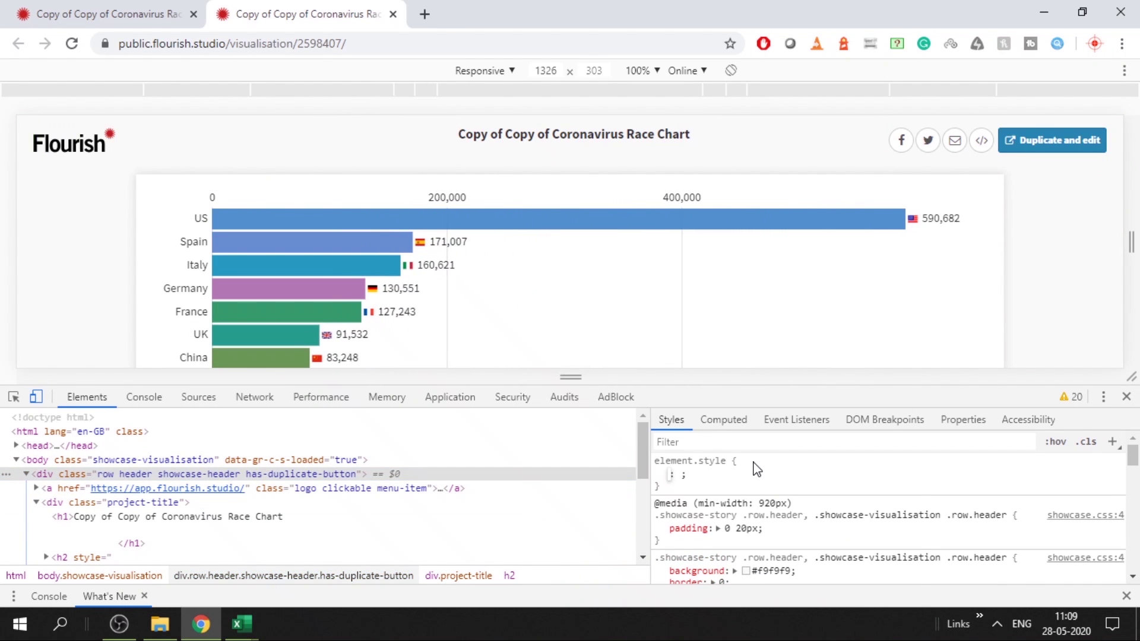
{"action": "type", "text": "displ"}
{"action": "key", "text": "Tab"}
{"action": "type", "text": "bn"}
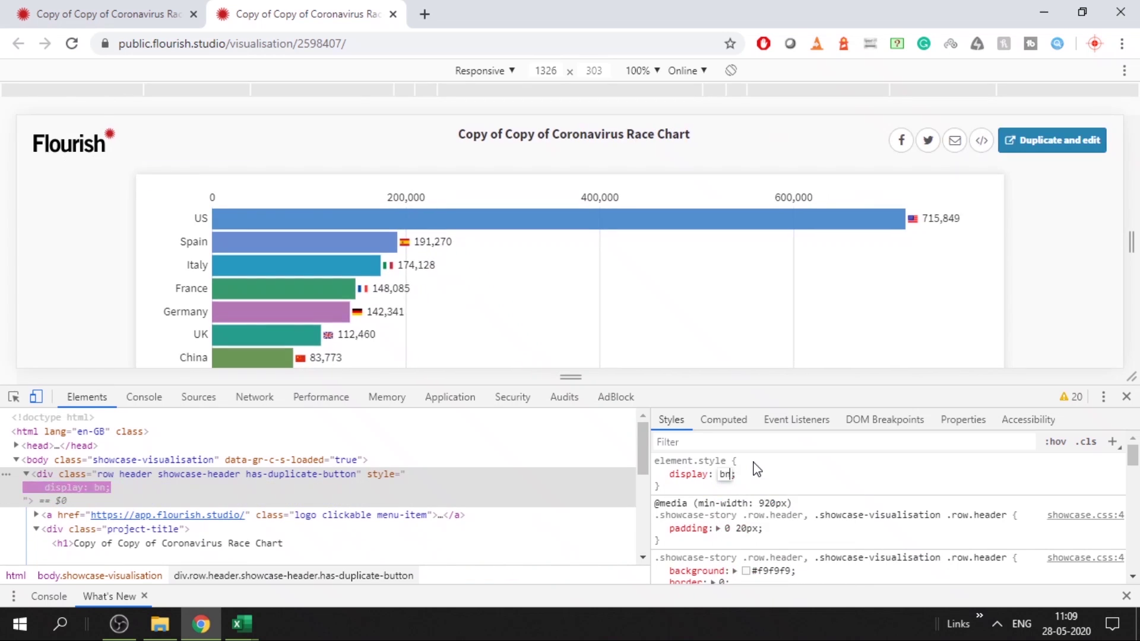
{"action": "key", "text": "BackSpace"}
{"action": "key", "text": "BackSpace"}
{"action": "type", "text": "none"}
{"action": "key", "text": "Tab"}
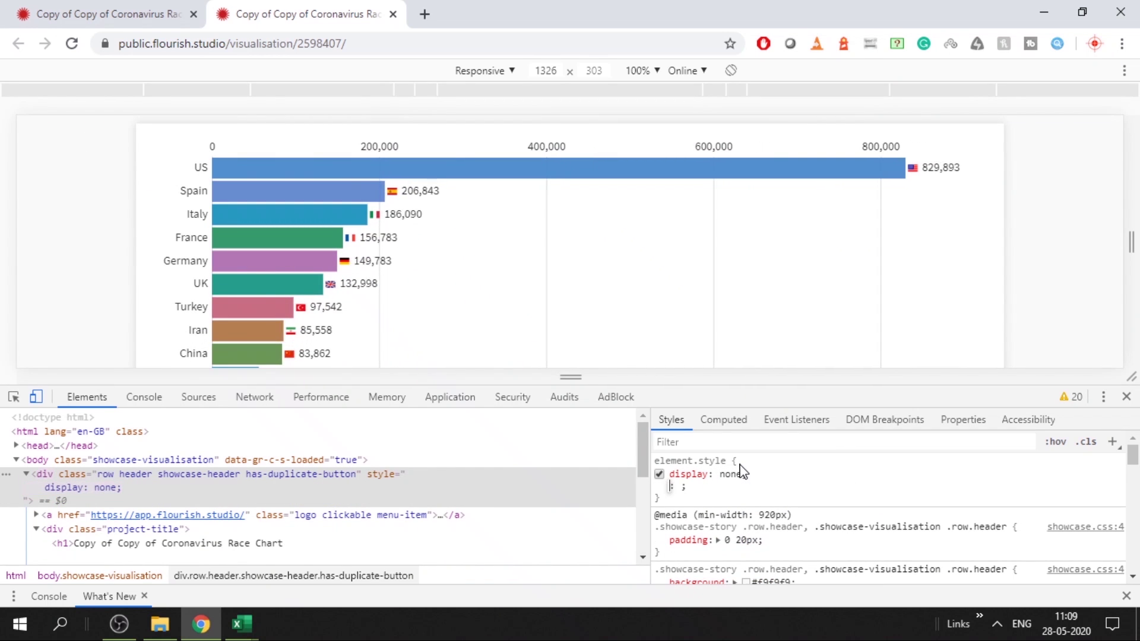
{"action": "scroll", "coordinate": [569, 238], "scroll_direction": "down", "scroll_amount": 7}
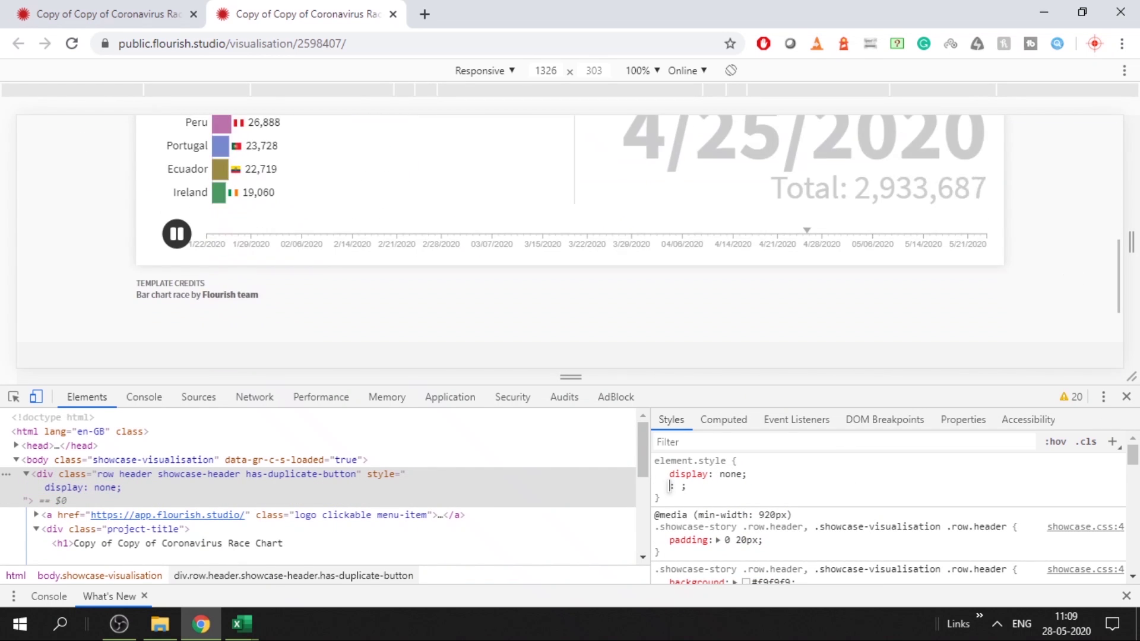
{"action": "right_click", "coordinate": [417, 218]}
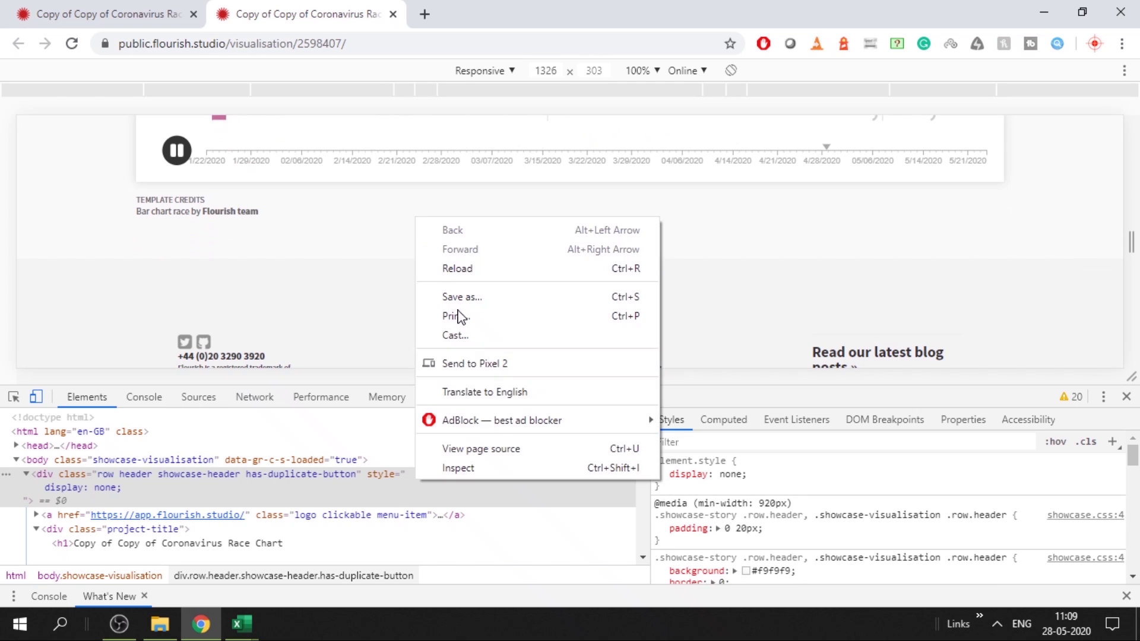
Hide the template credits div with an inline display: none style
{"action": "left_click", "coordinate": [518, 467]}
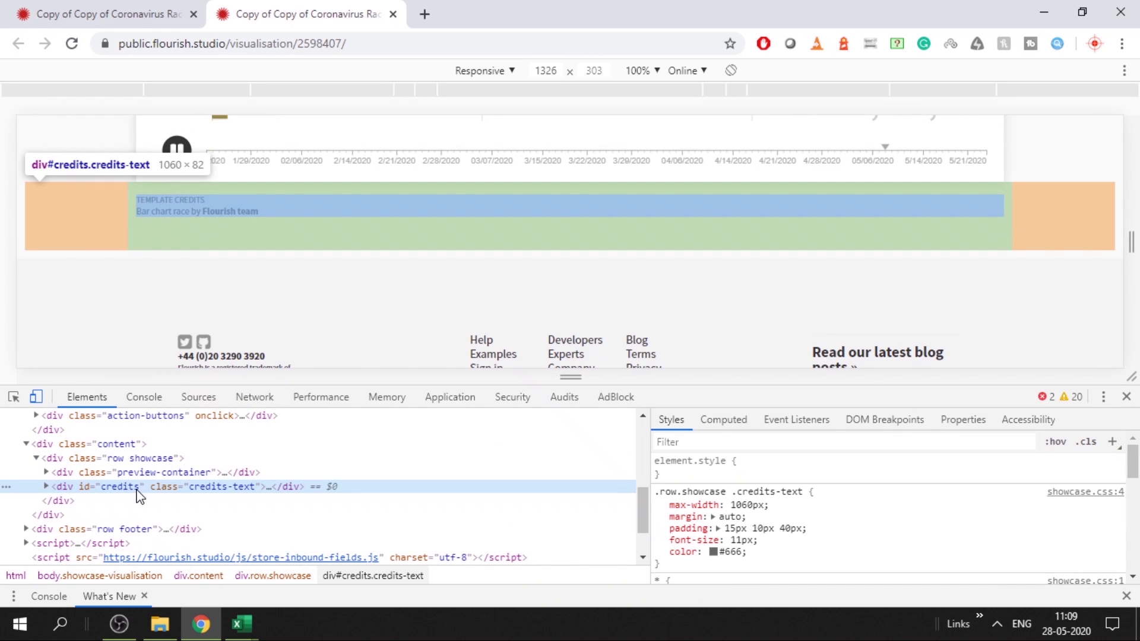
{"action": "left_click", "coordinate": [760, 462]}
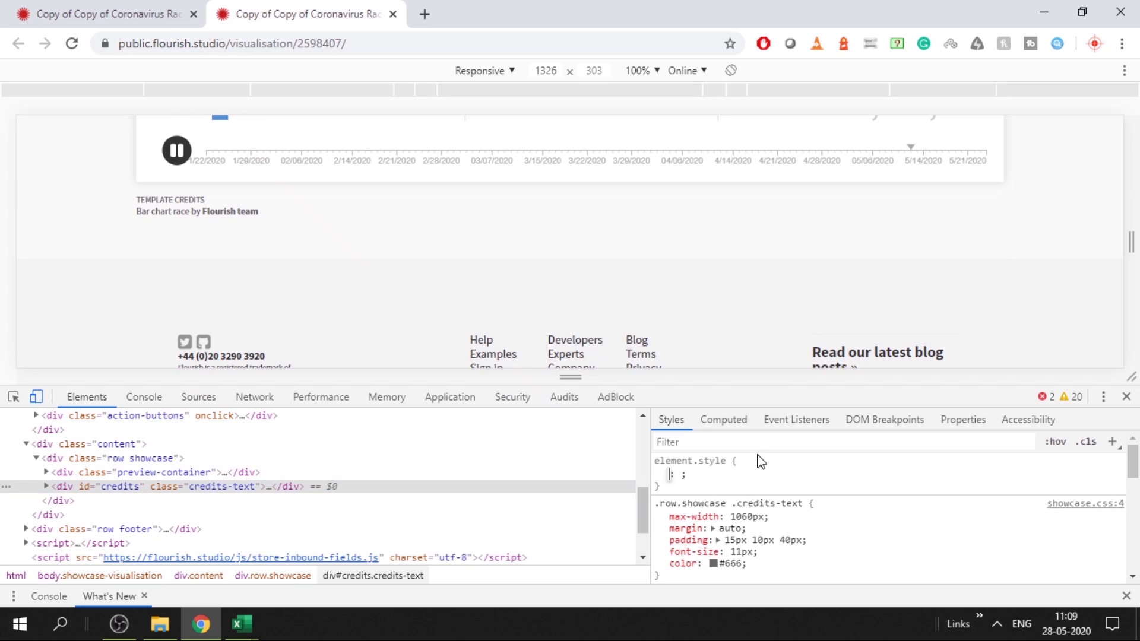
{"action": "type", "text": "disp"}
{"action": "key", "text": "Tab"}
{"action": "type", "text": "none"}
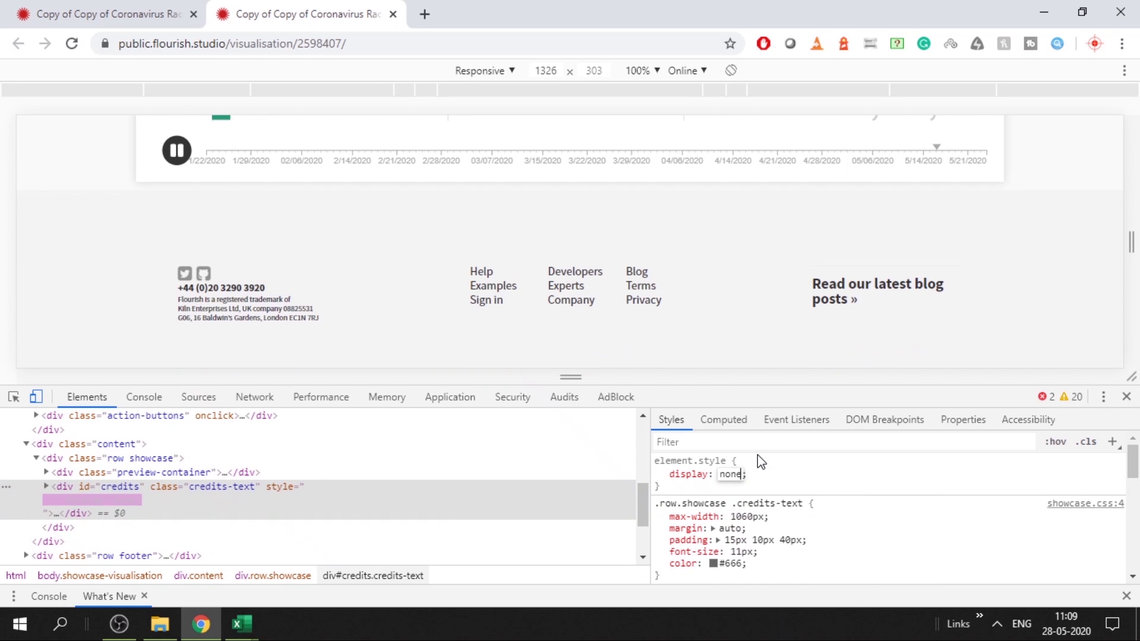
Select the footer row div and hide it with display: none
{"action": "right_click", "coordinate": [146, 270]}
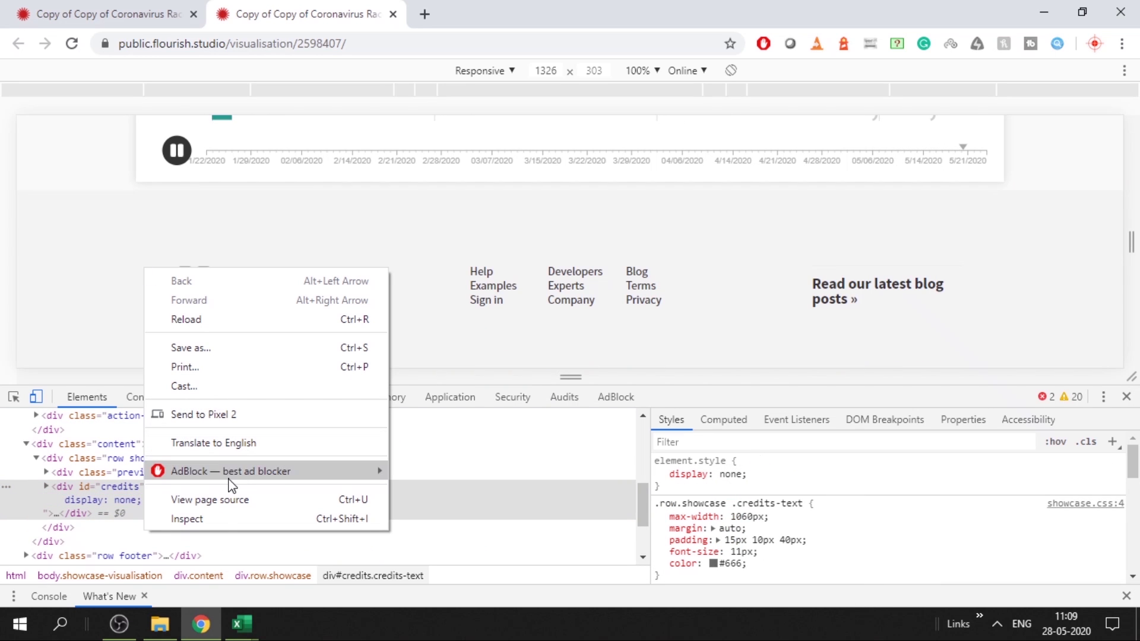
{"action": "left_click", "coordinate": [208, 519]}
{"action": "right_click", "coordinate": [158, 313]}
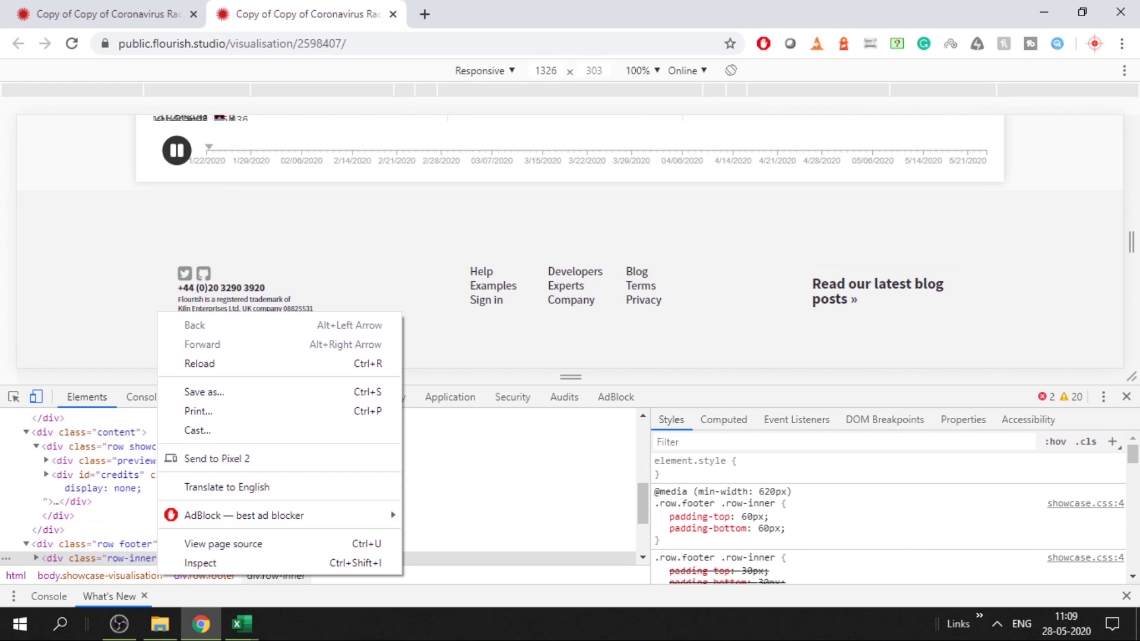
{"action": "left_click", "coordinate": [272, 561]}
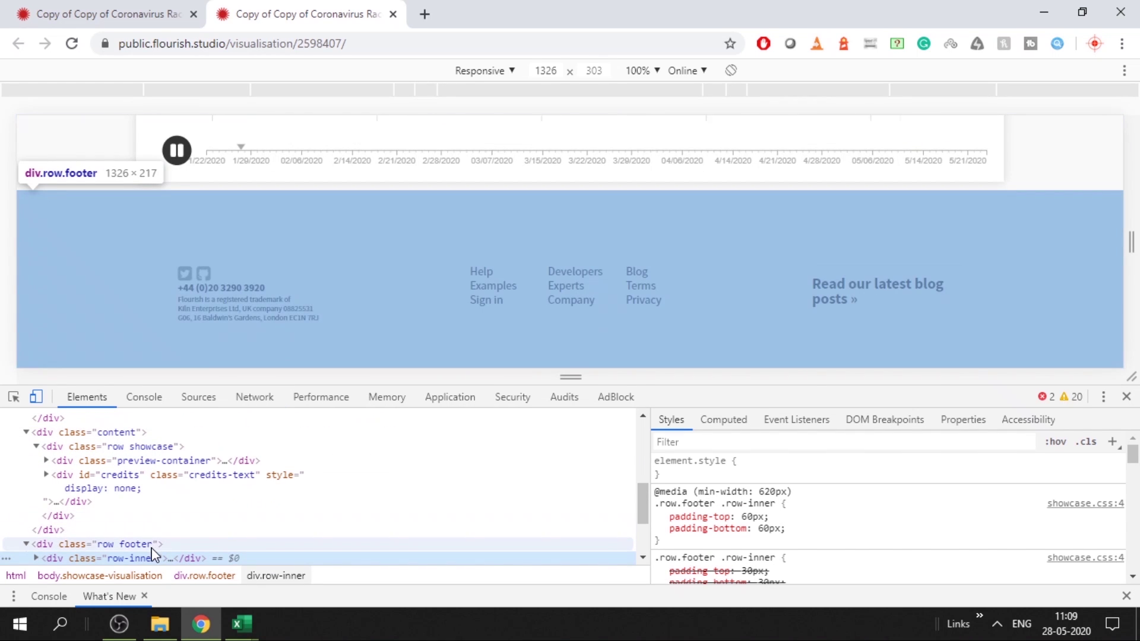
{"action": "left_click", "coordinate": [148, 546]}
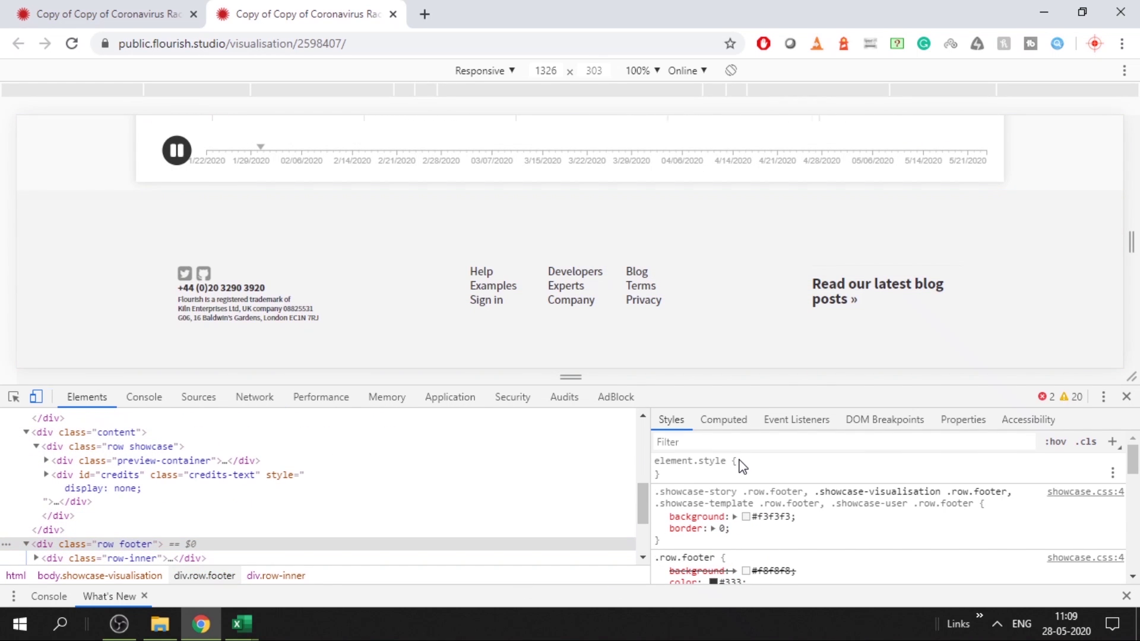
{"action": "left_click", "coordinate": [742, 466]}
{"action": "type", "text": "display: none;"}
{"action": "key", "text": "Tab"}
{"action": "type", "text": "n"}
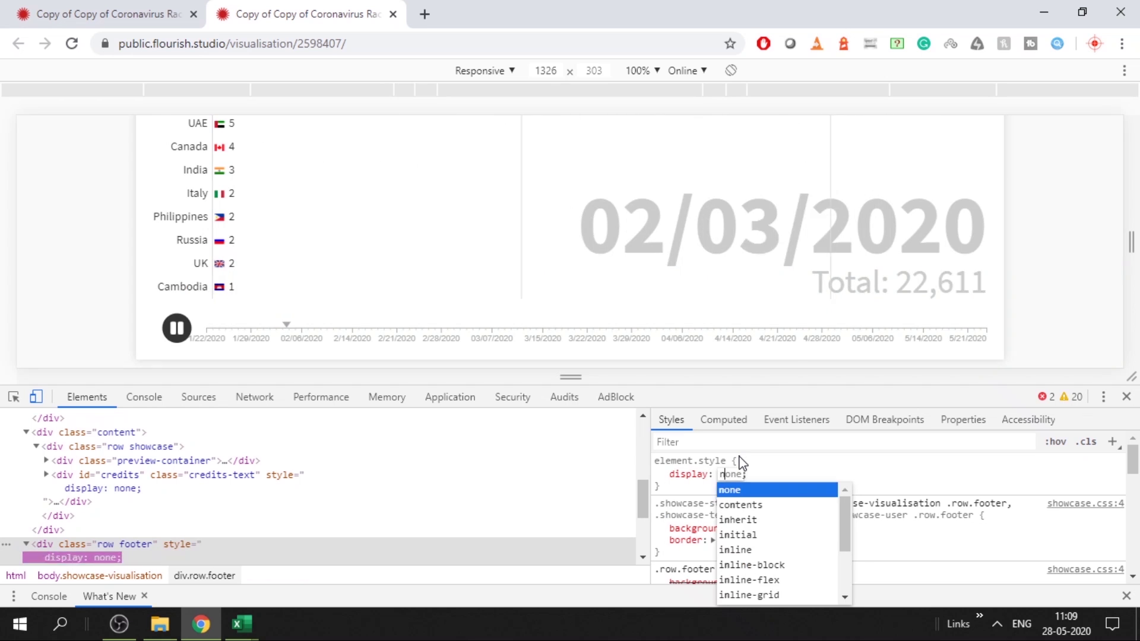
{"action": "key", "text": "Right"}
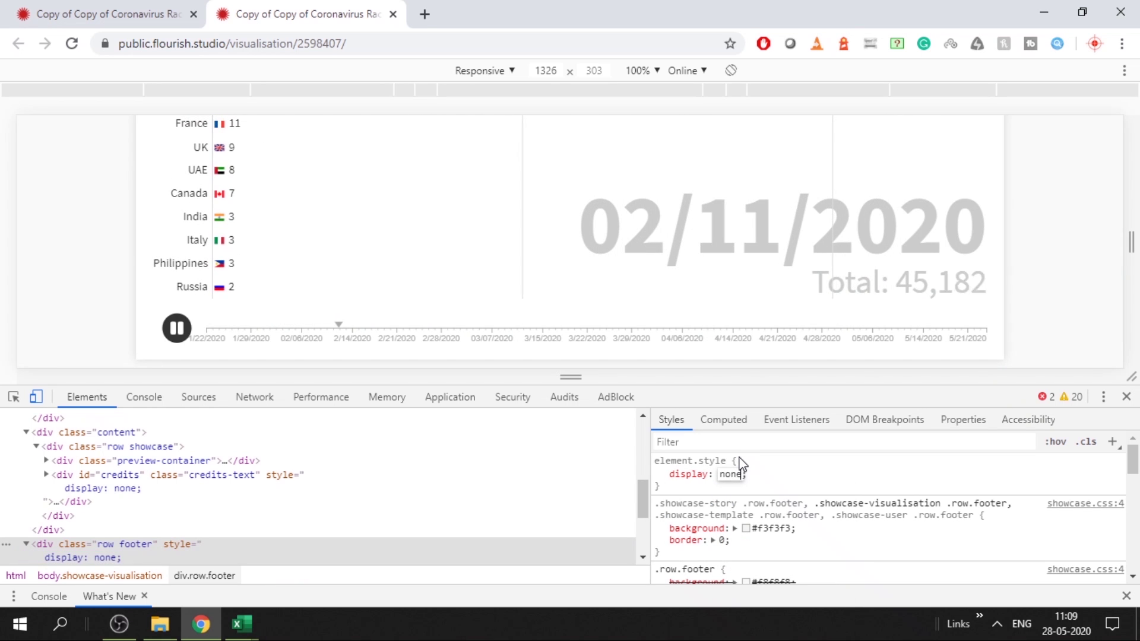
{"action": "key", "text": "Return"}
Close DevTools, go full screen with F11, and replay the race from 1/22/2020 to the end
{"action": "left_click", "coordinate": [1126, 396]}
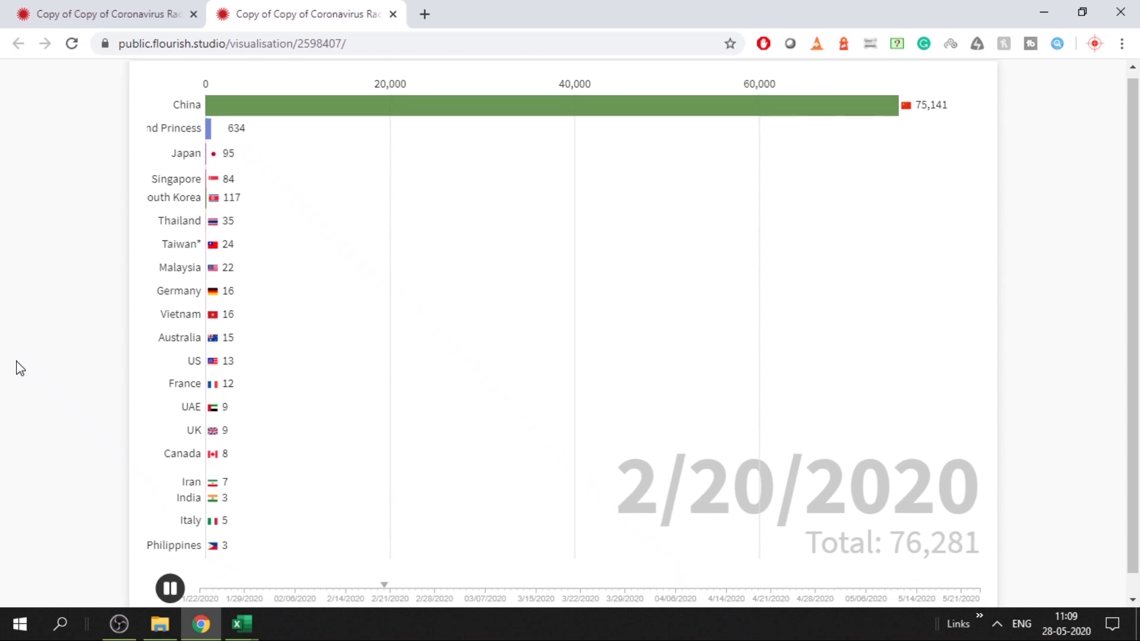
{"action": "key", "text": "F11"}
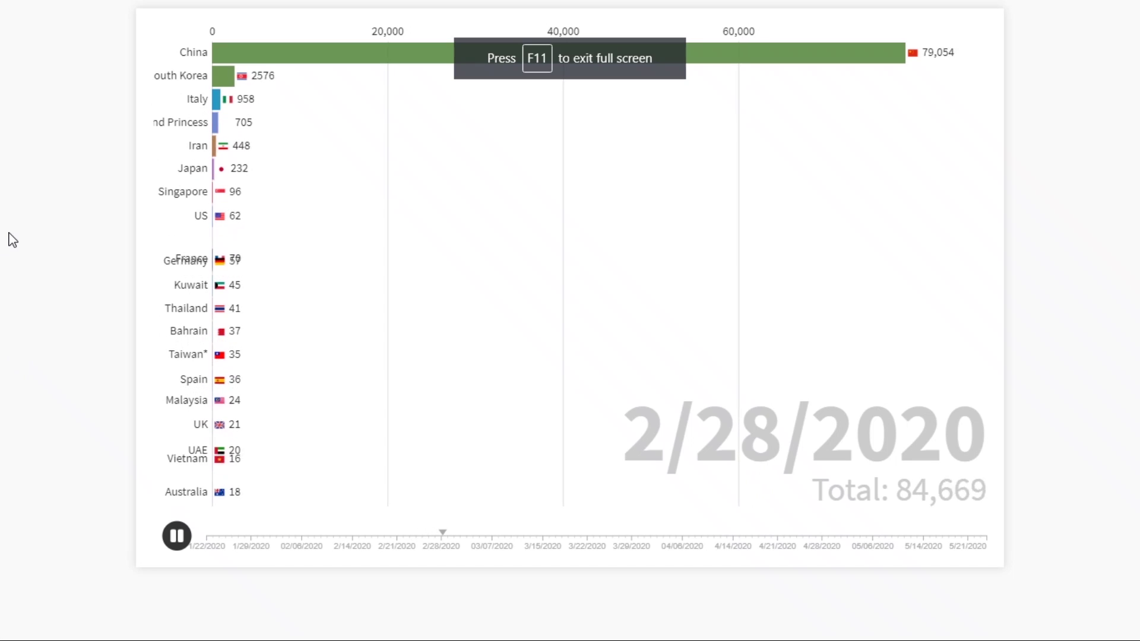
{"action": "left_click", "coordinate": [212, 544]}
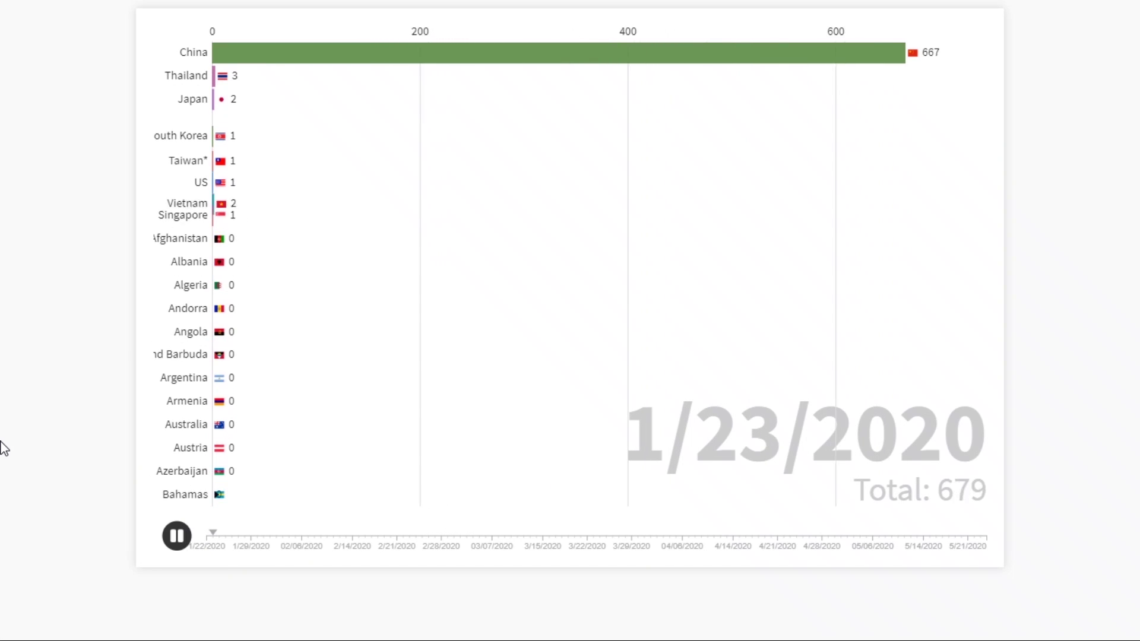
{"action": "mouse_move", "coordinate": [227, 538]}
{"action": "left_mouse_down"}
{"action": "mouse_move", "coordinate": [699, 565]}
{"action": "mouse_move", "coordinate": [995, 540]}
{"action": "left_mouse_up"}
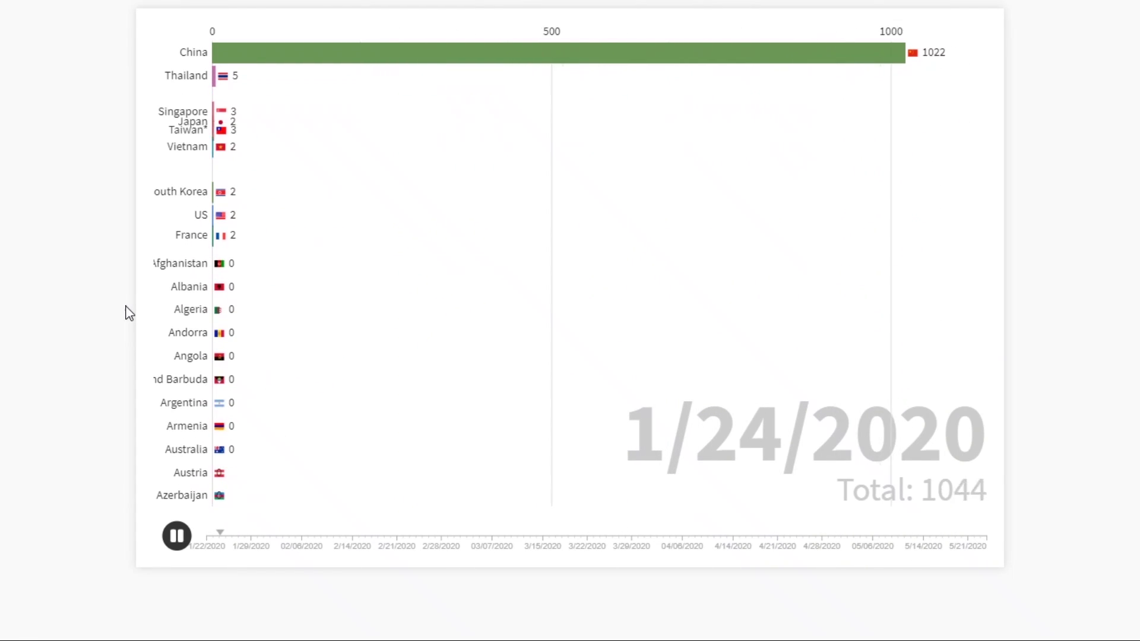